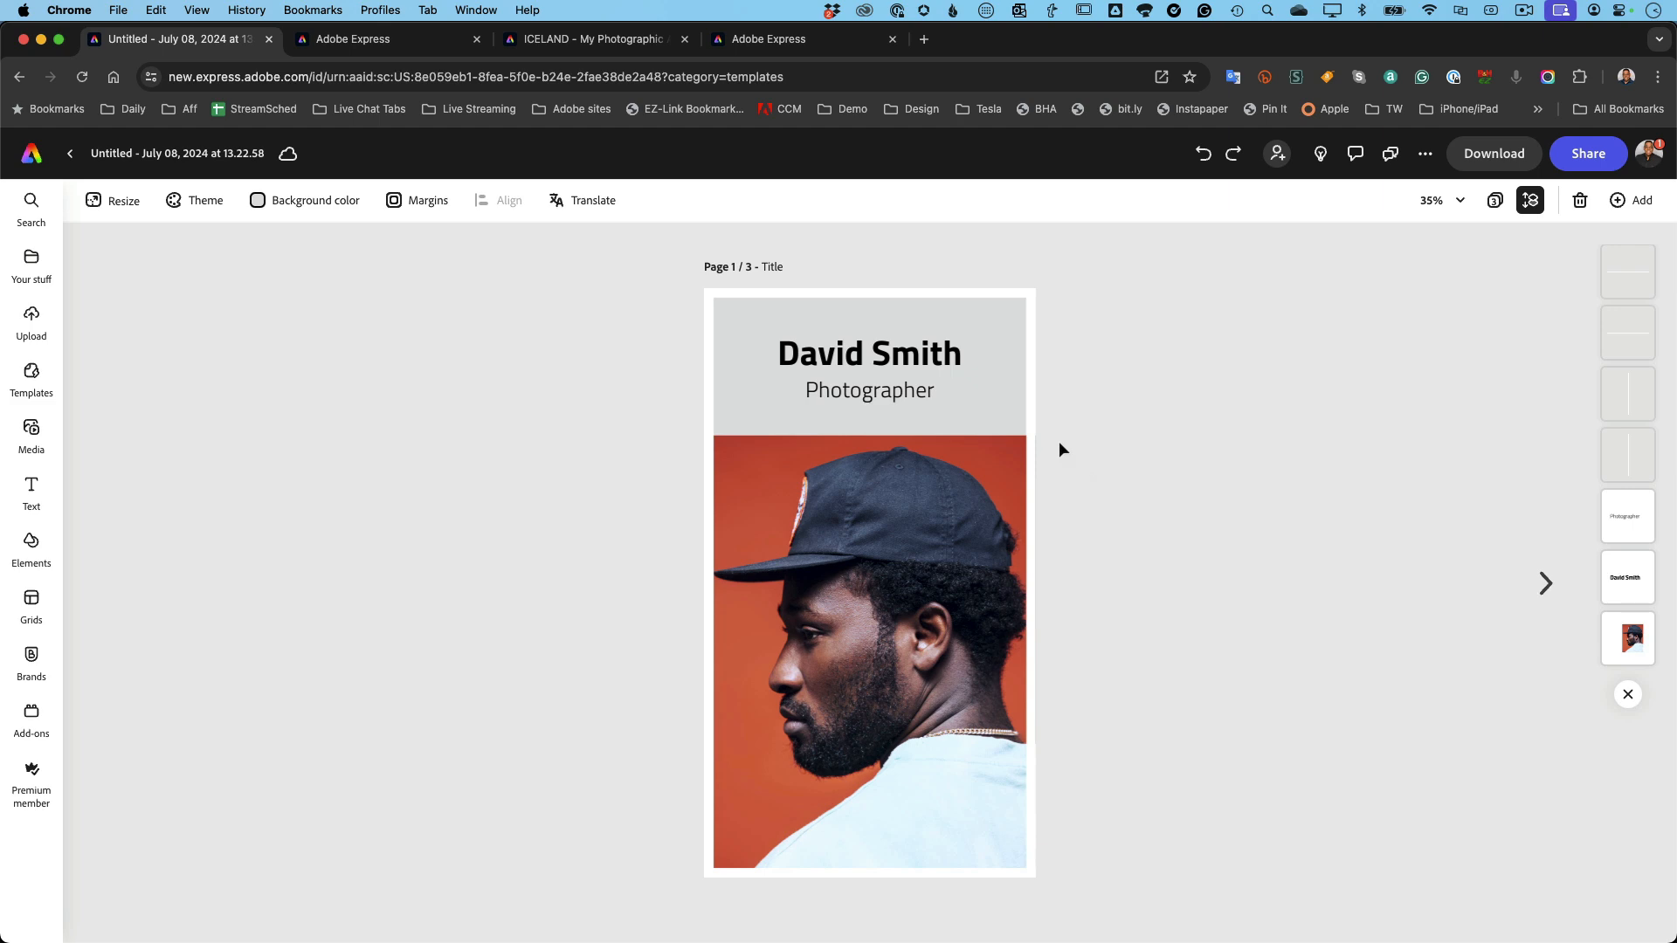
Step: Replace the sample name in the page 1 heading with the photographer's full name
left_click(919, 364)
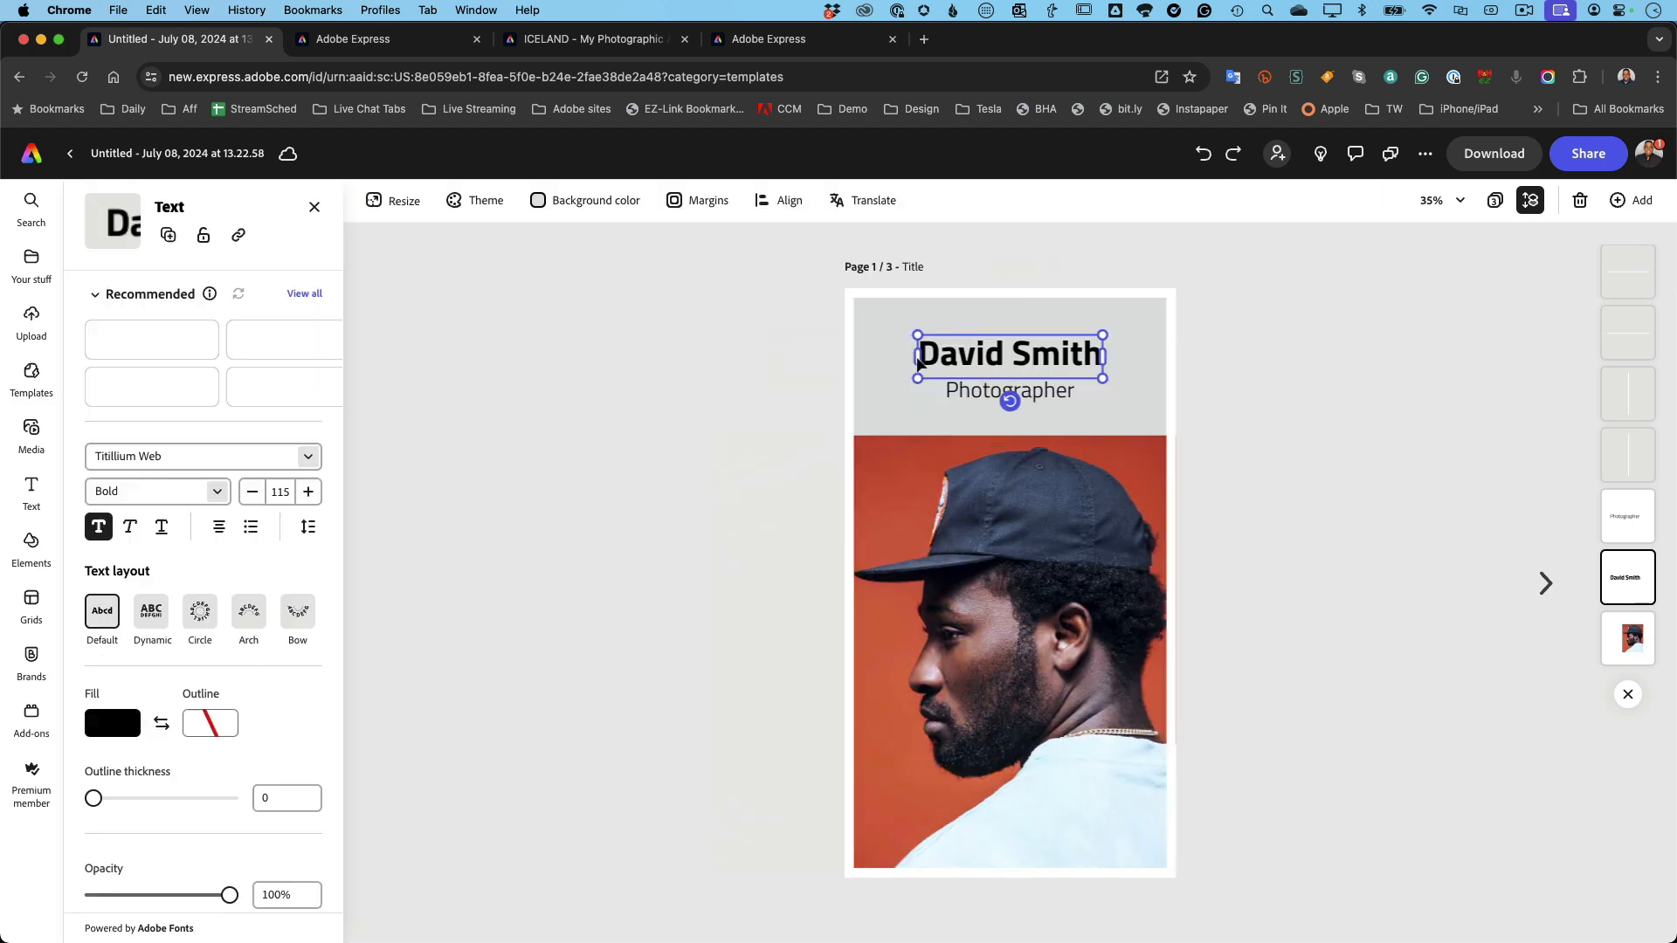
double_click(1029, 358)
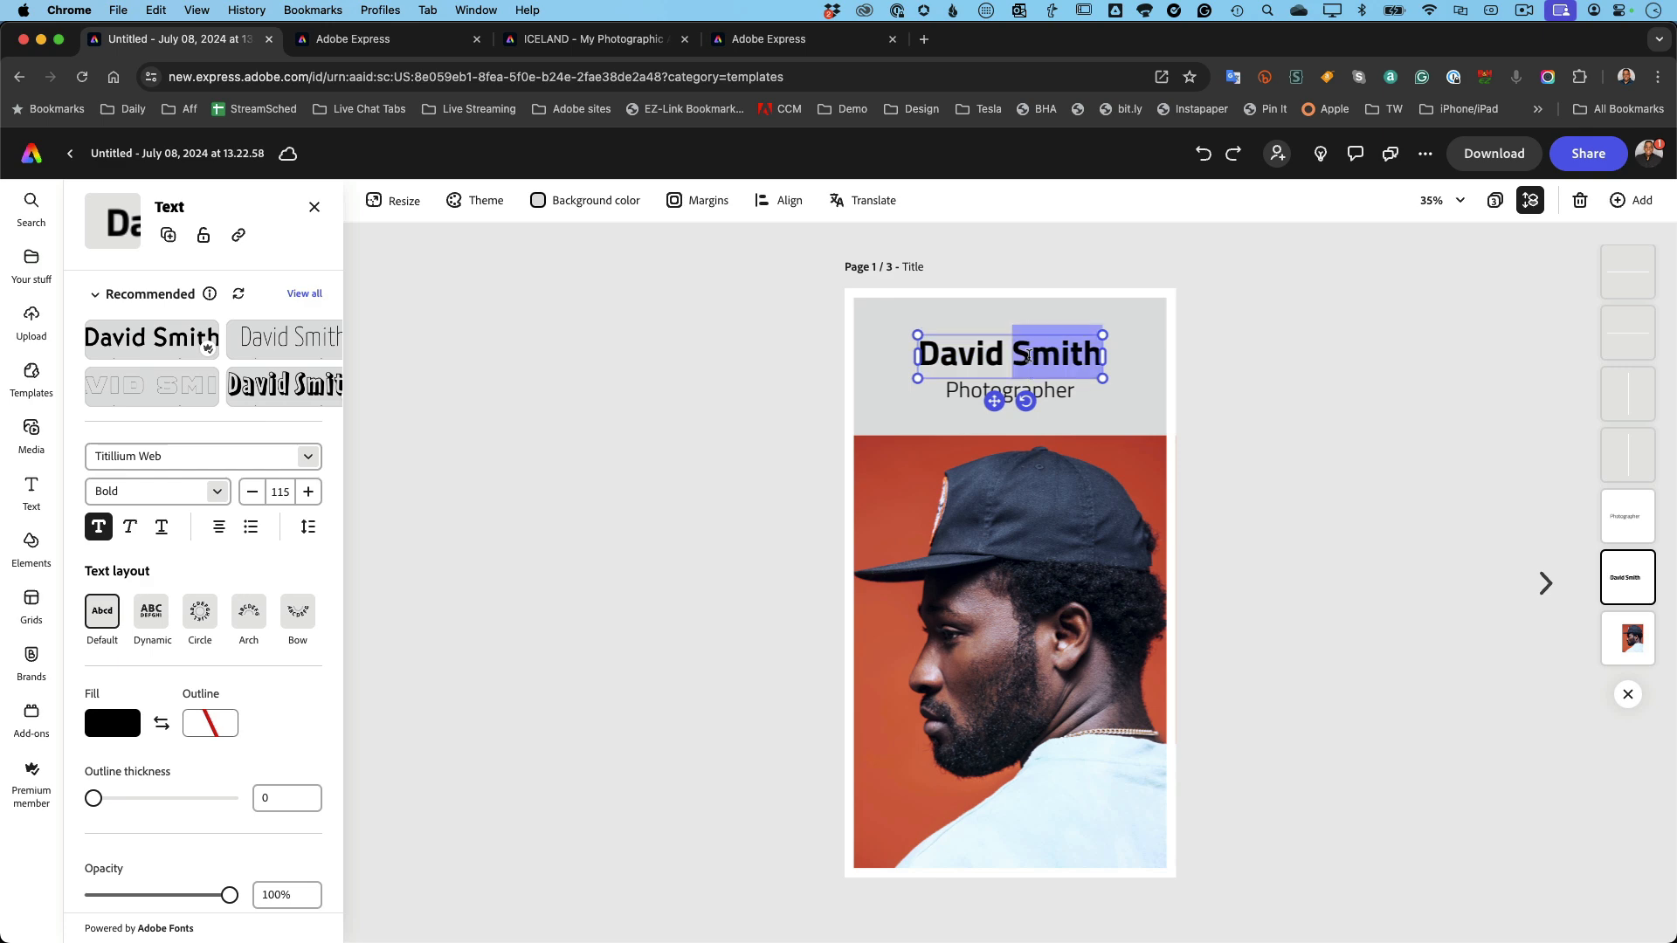
triple_click(1029, 357)
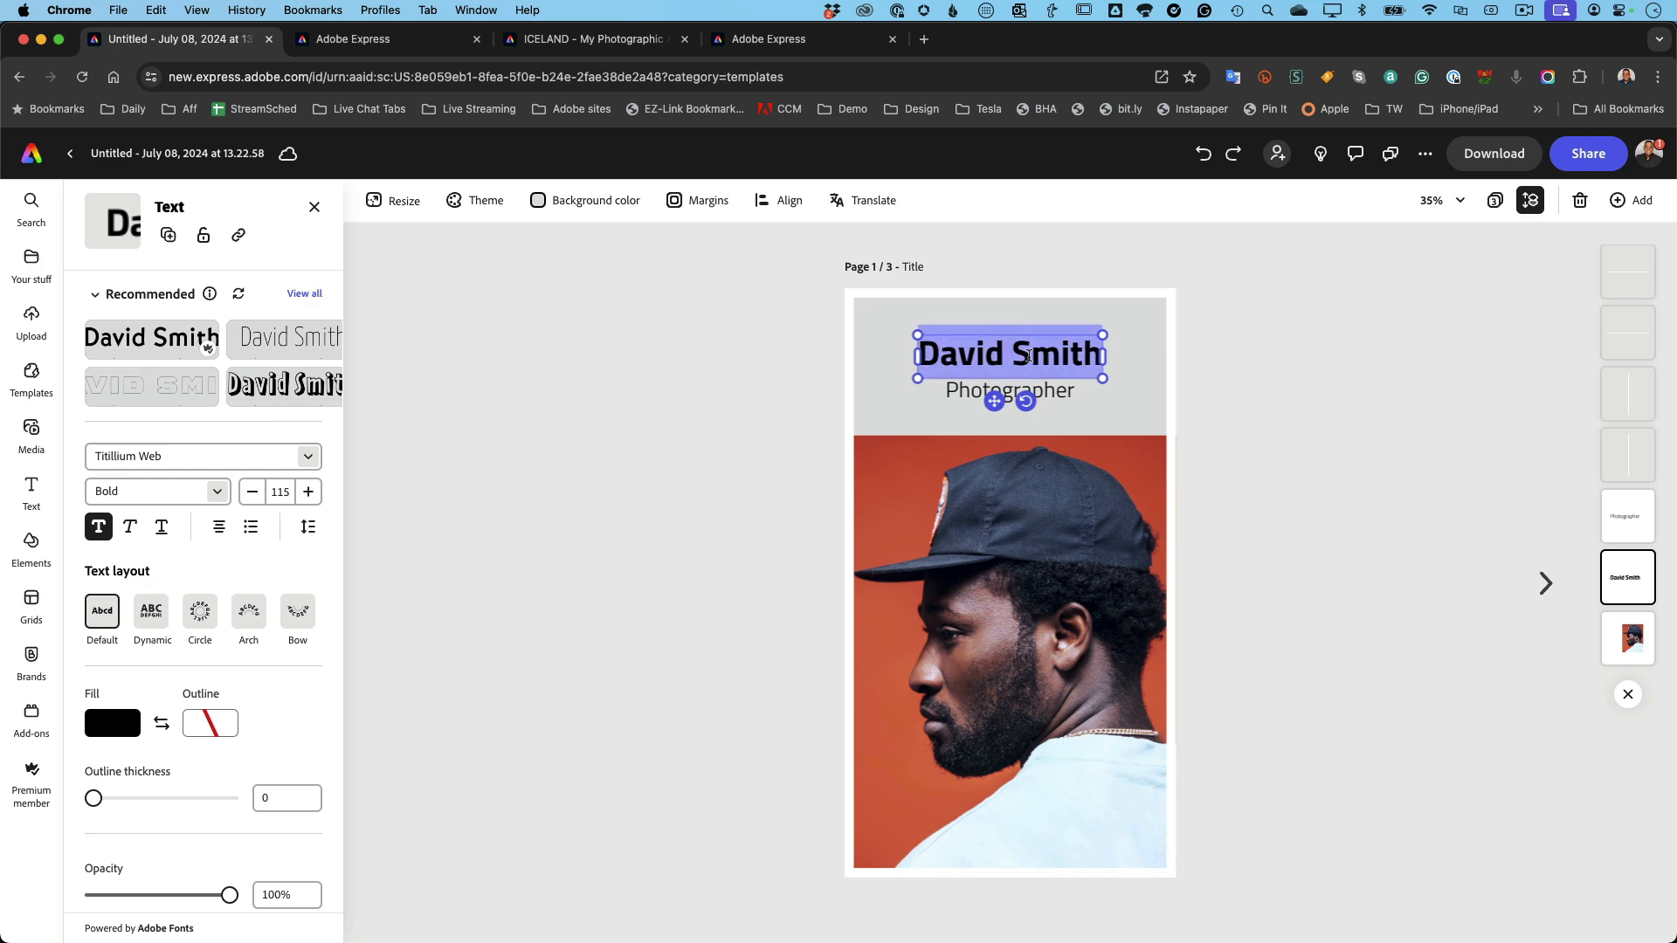
type("Ter")
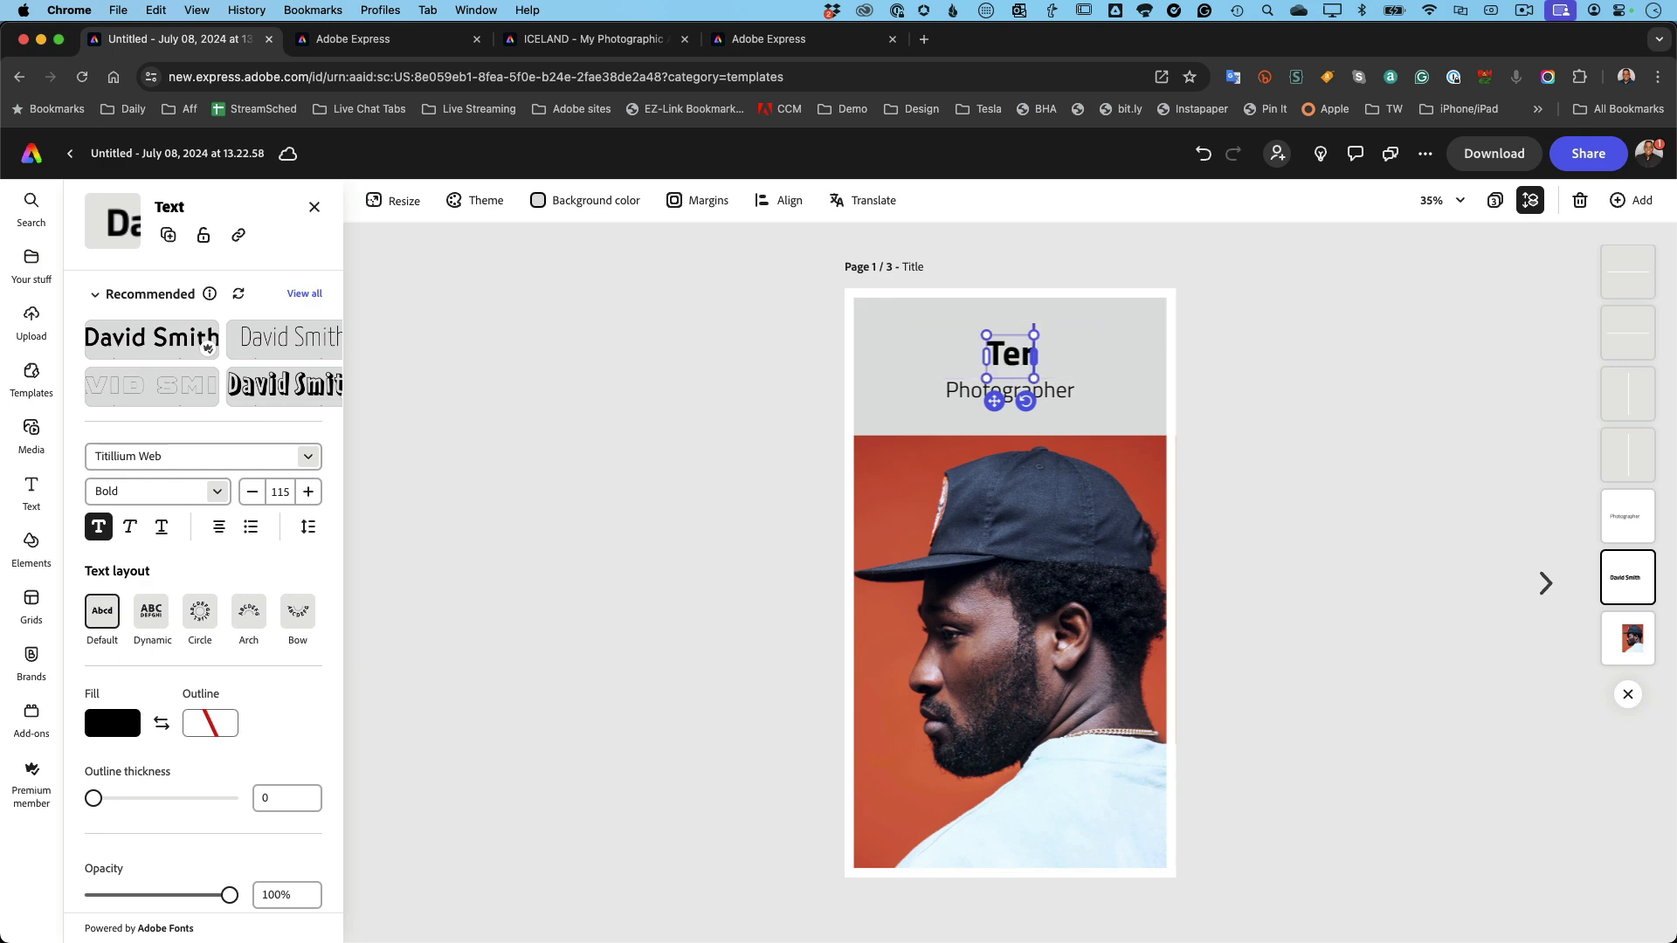
type("ry White")
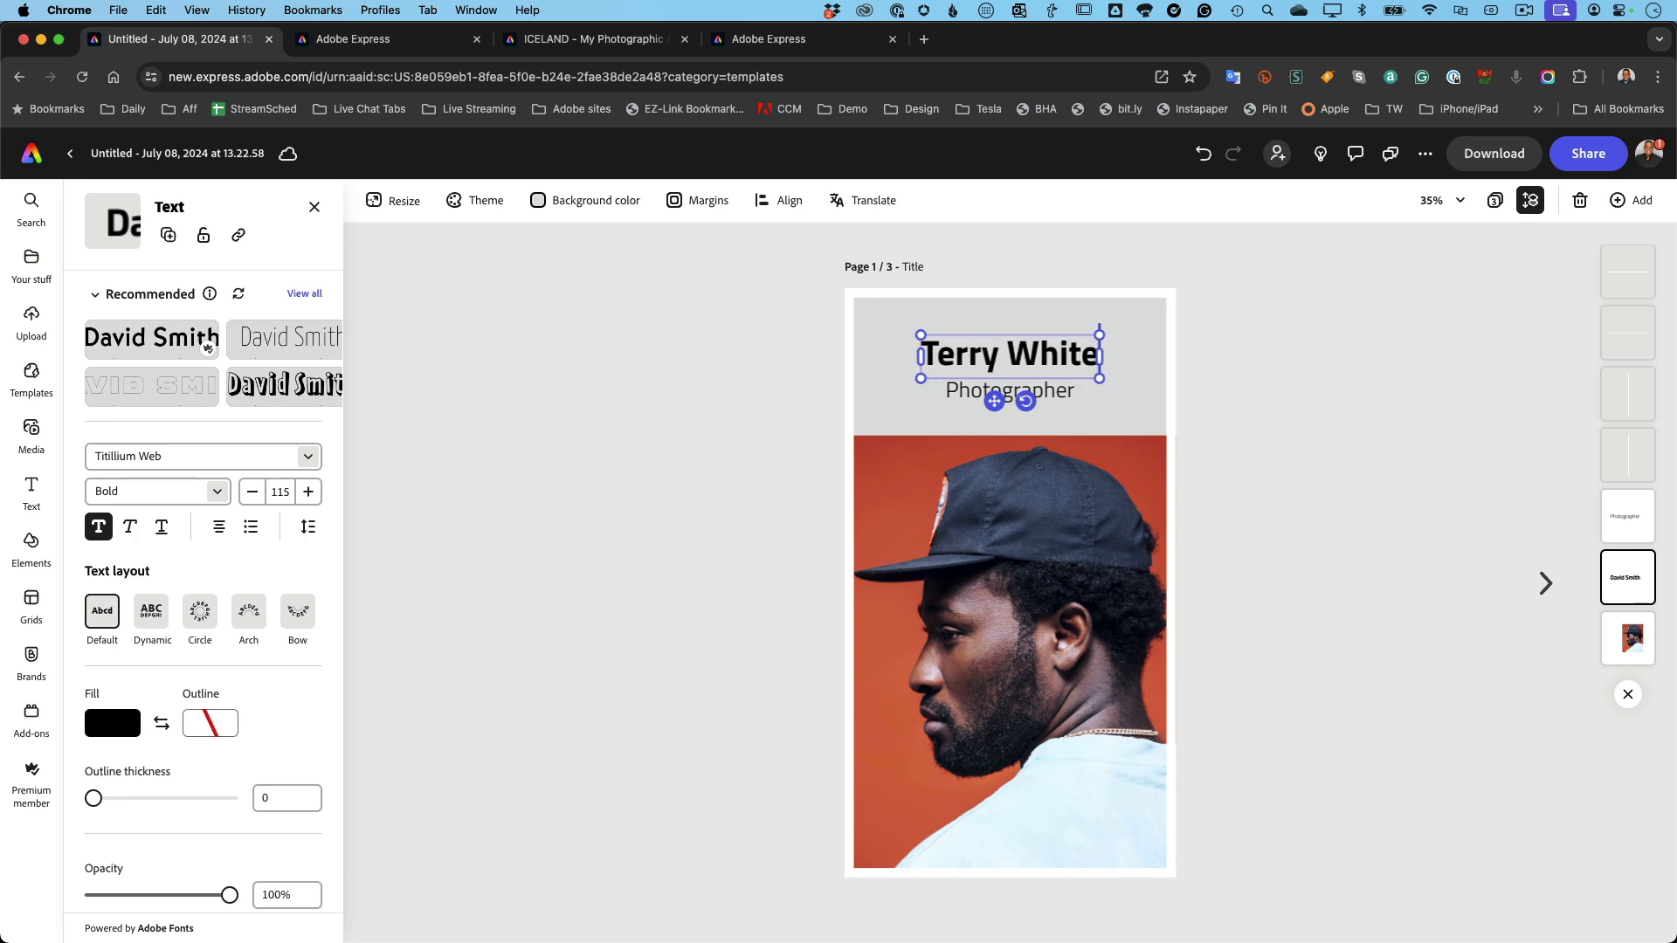
Step: Replace the page 1 portrait with the TWP brand asset photo of the man holding a camera
left_click(1170, 600)
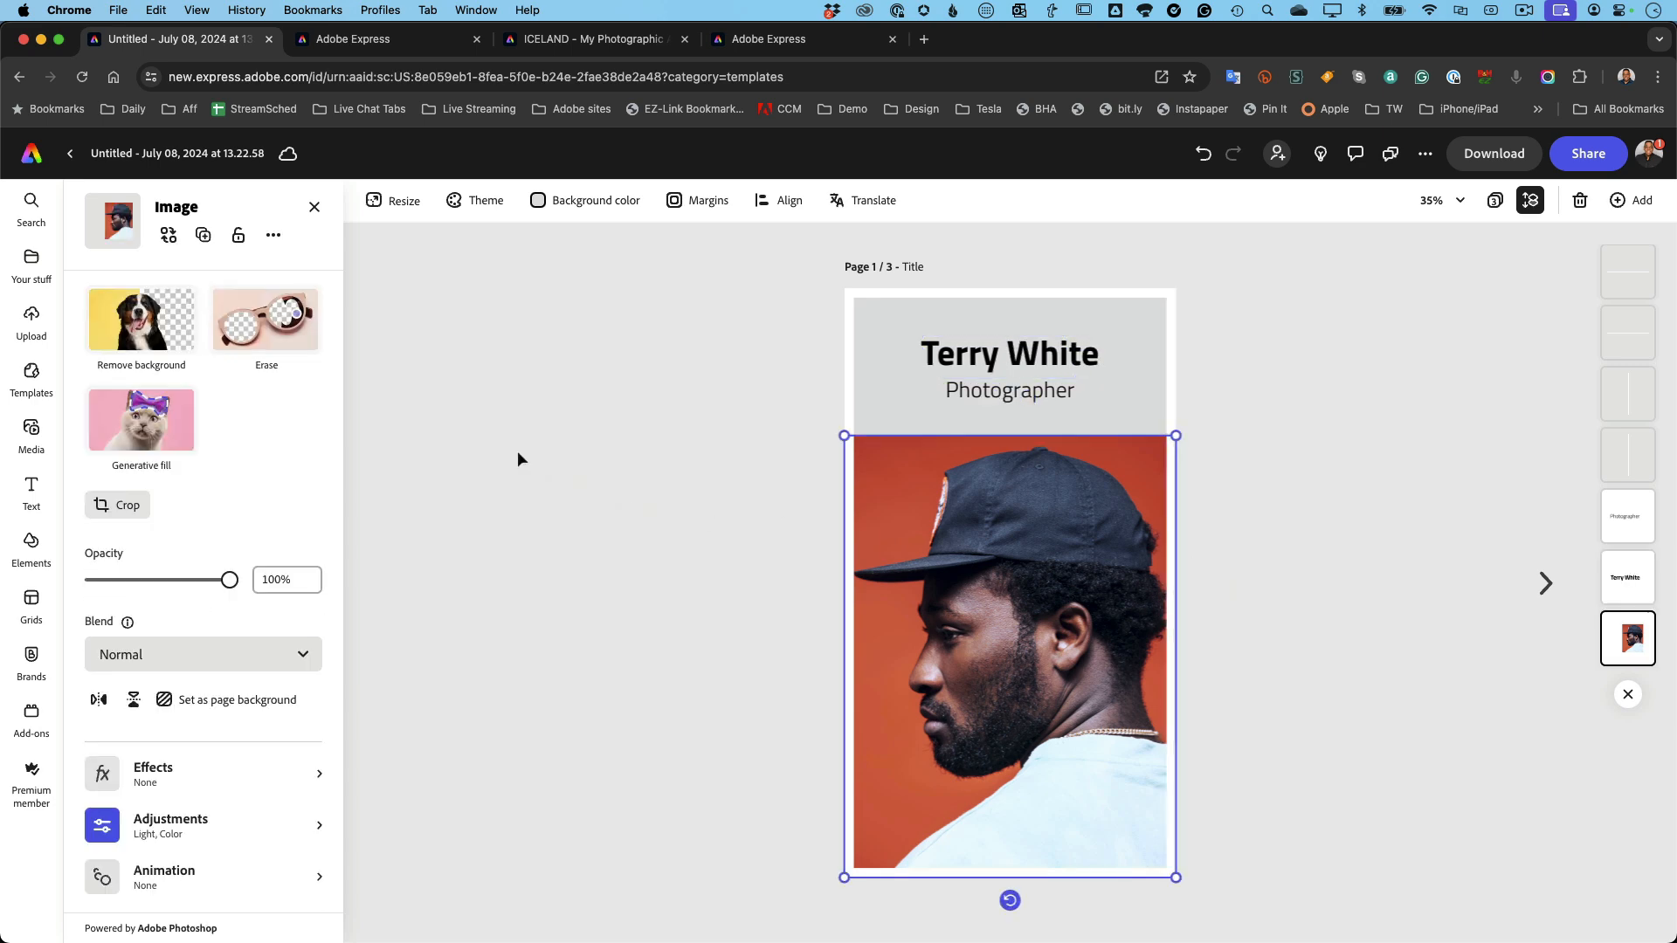
left_click(169, 235)
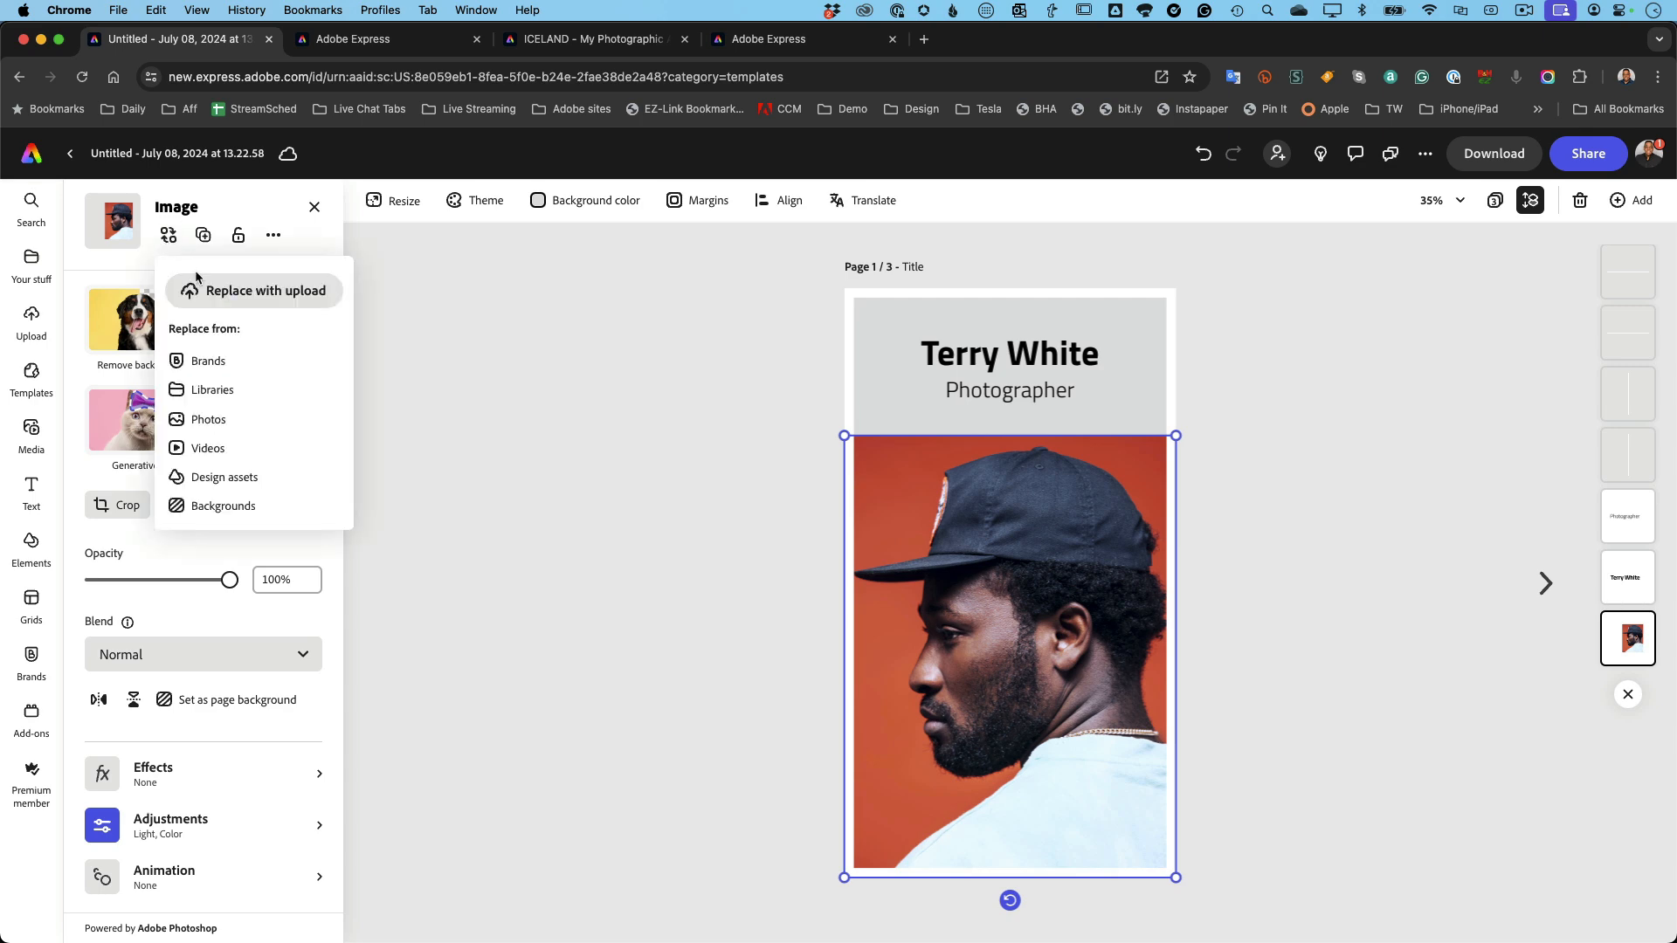
left_click(218, 368)
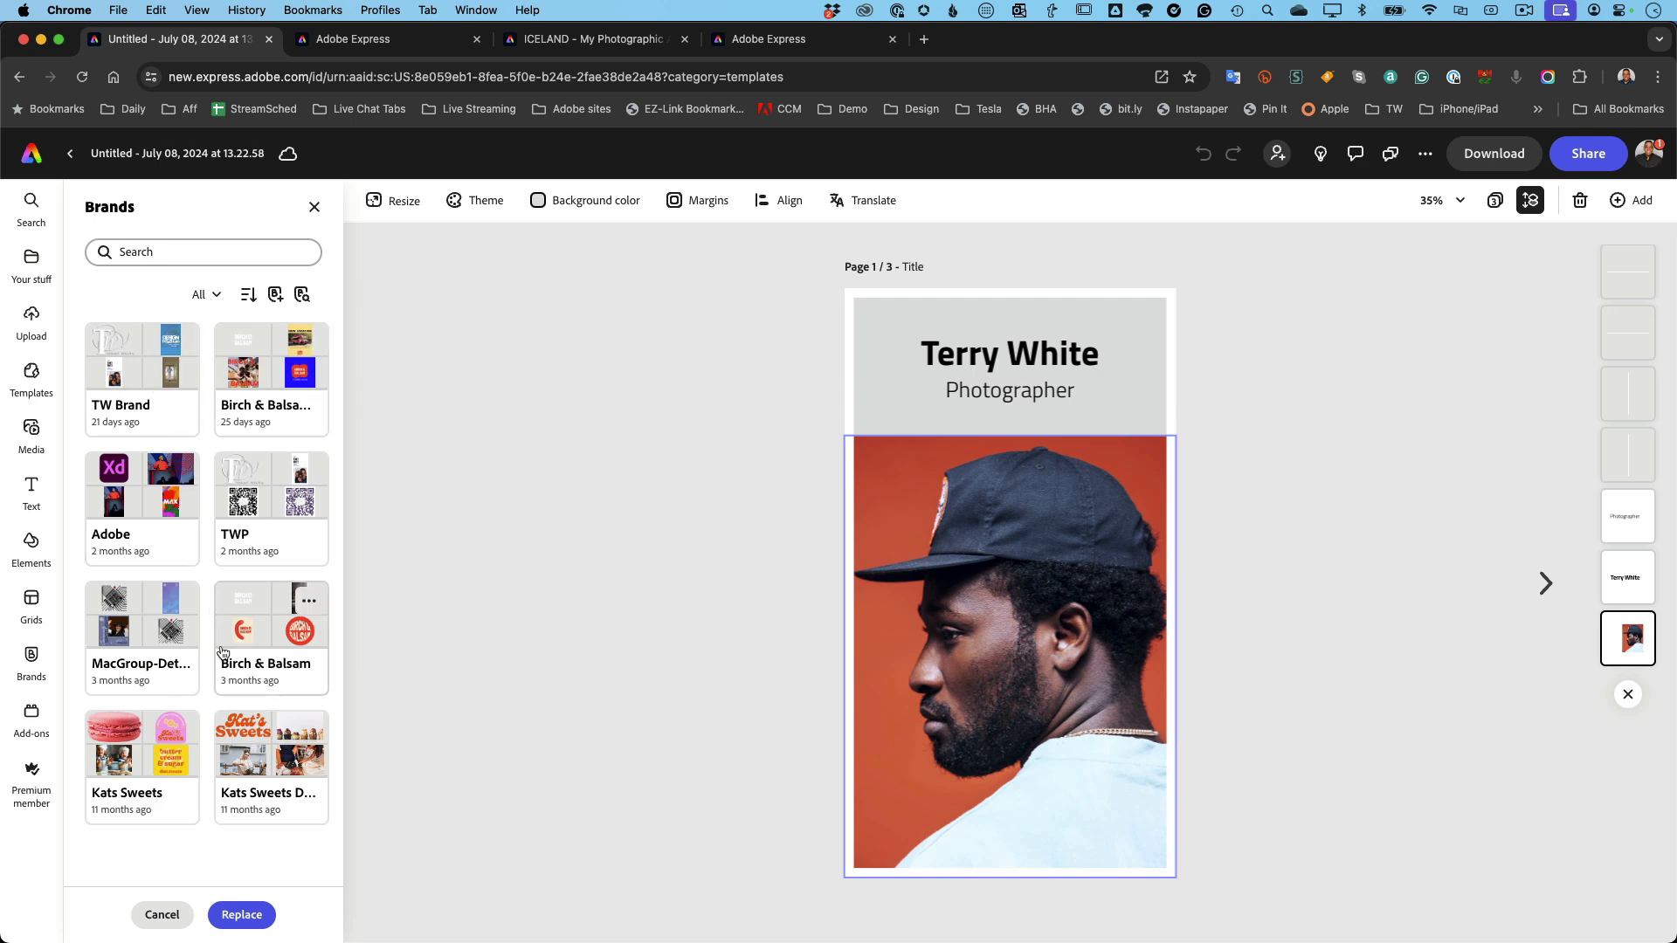
left_click(250, 512)
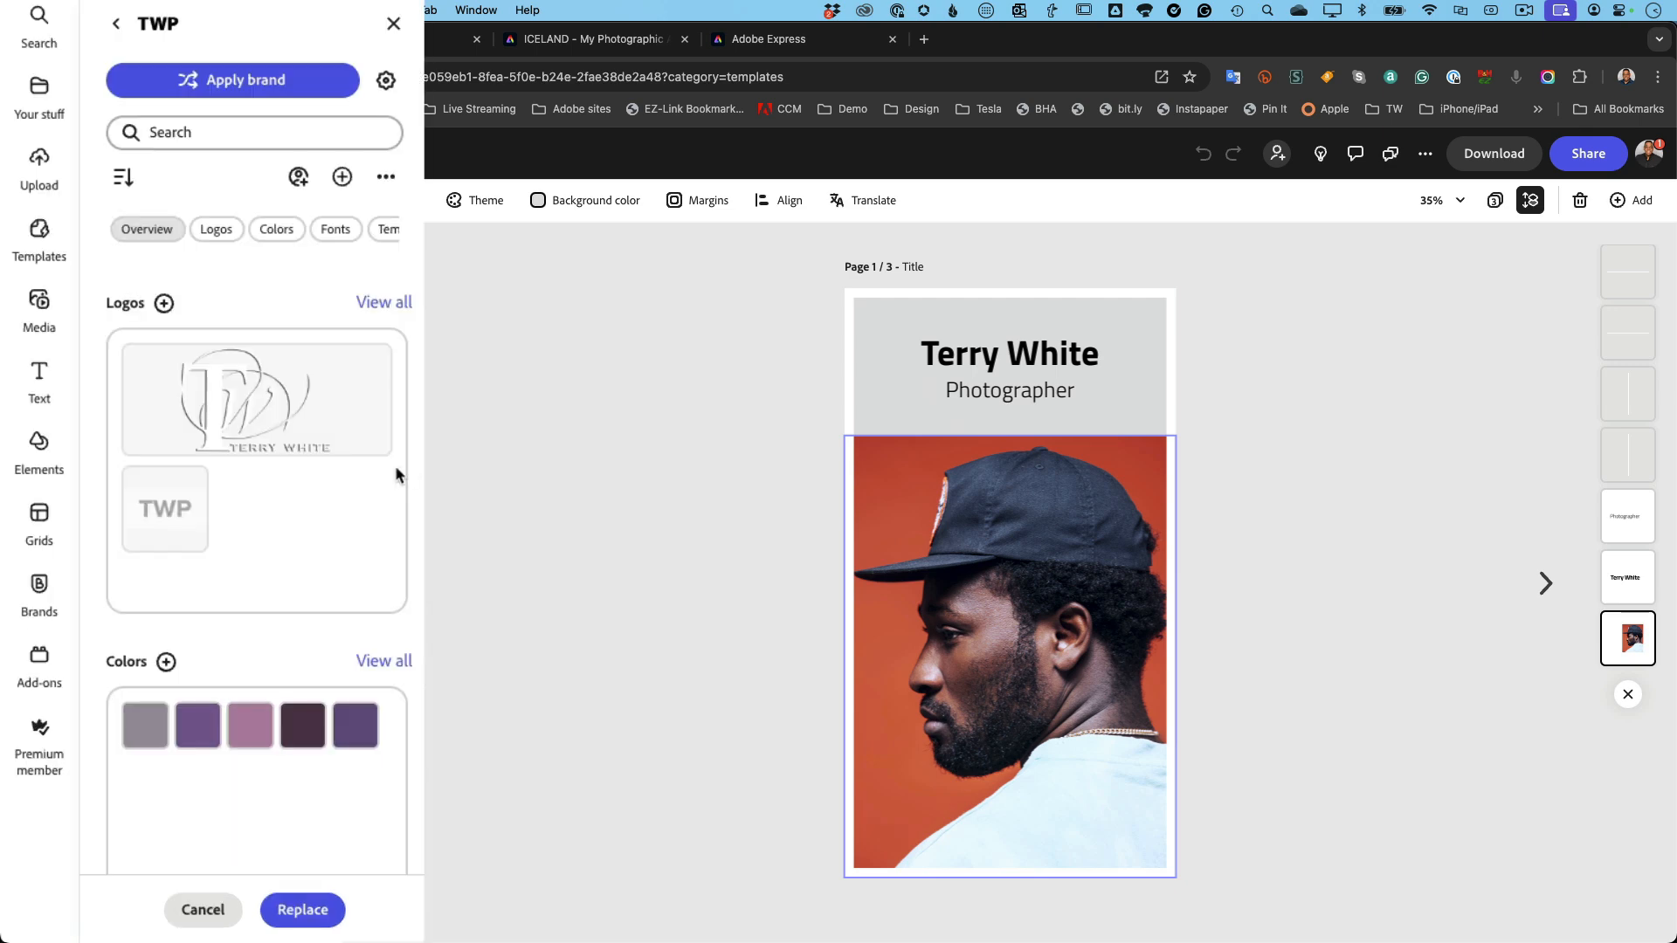
scroll(265, 454, "down", 5)
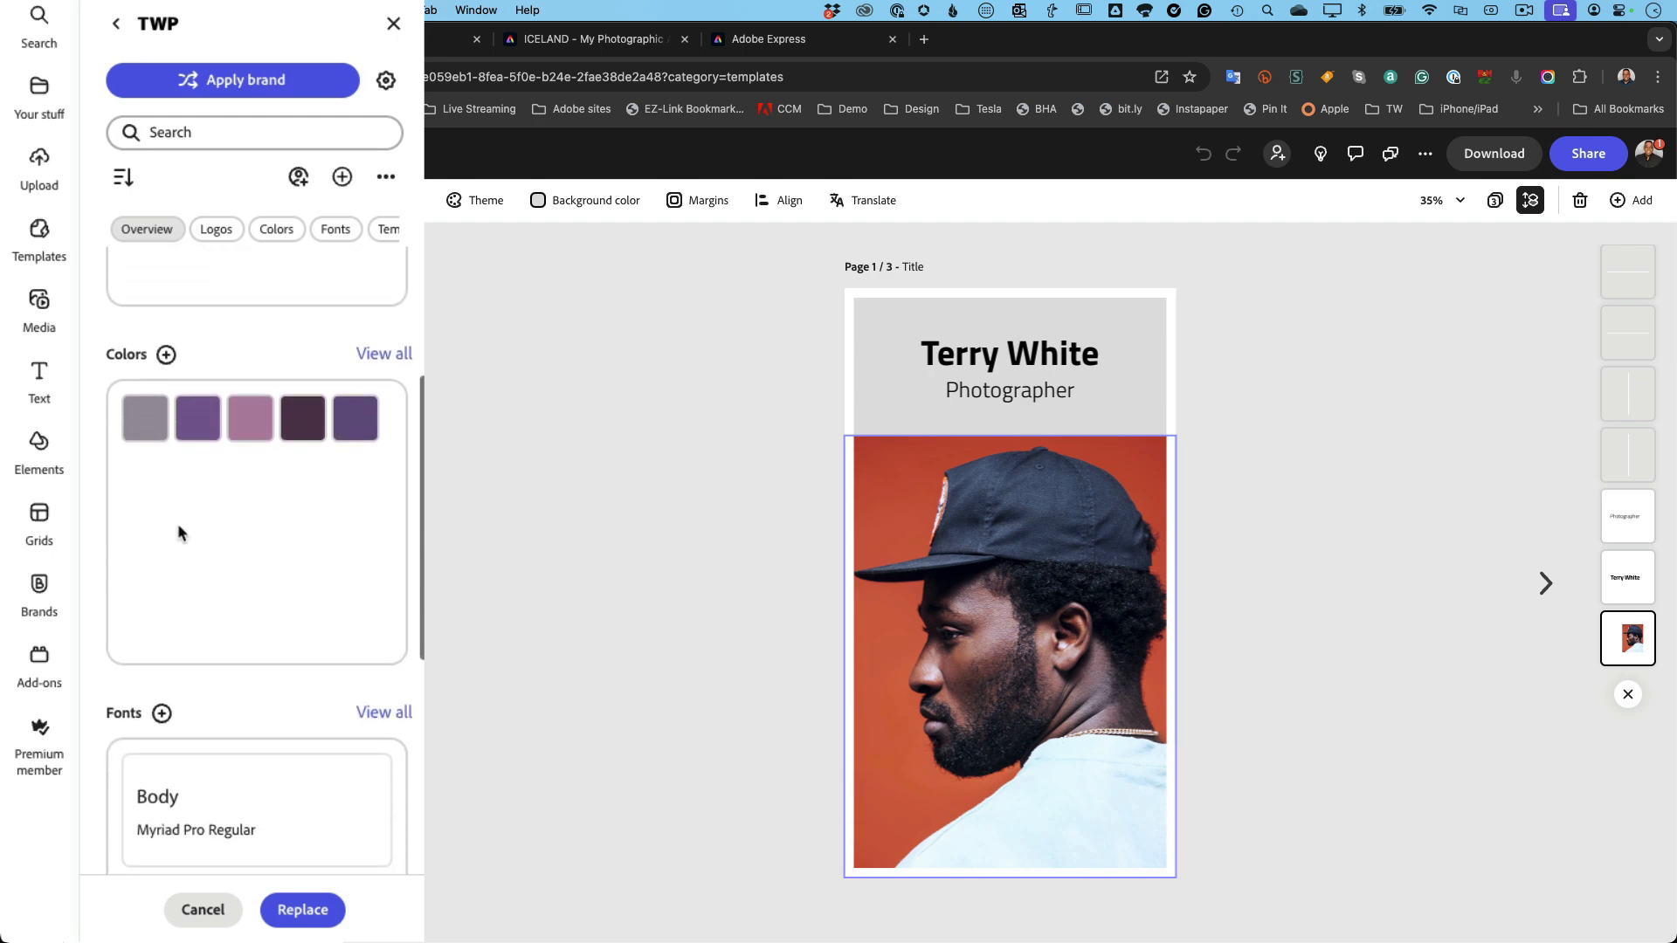
scroll(252, 529, "down", 6)
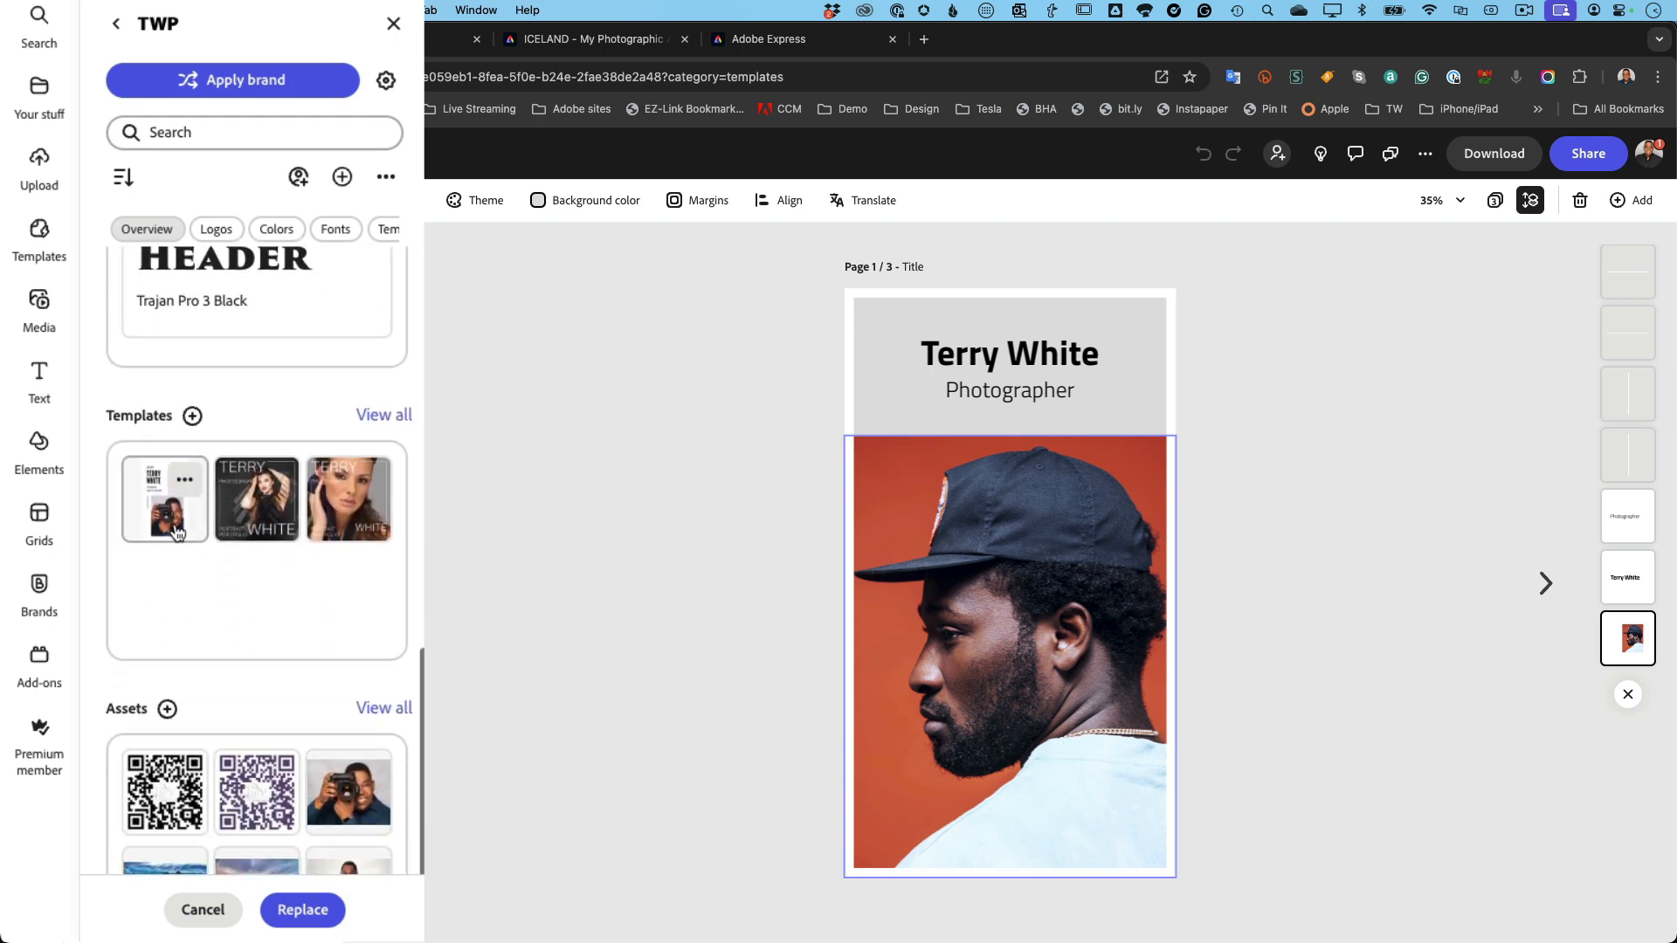
scroll(367, 555, "down", 1)
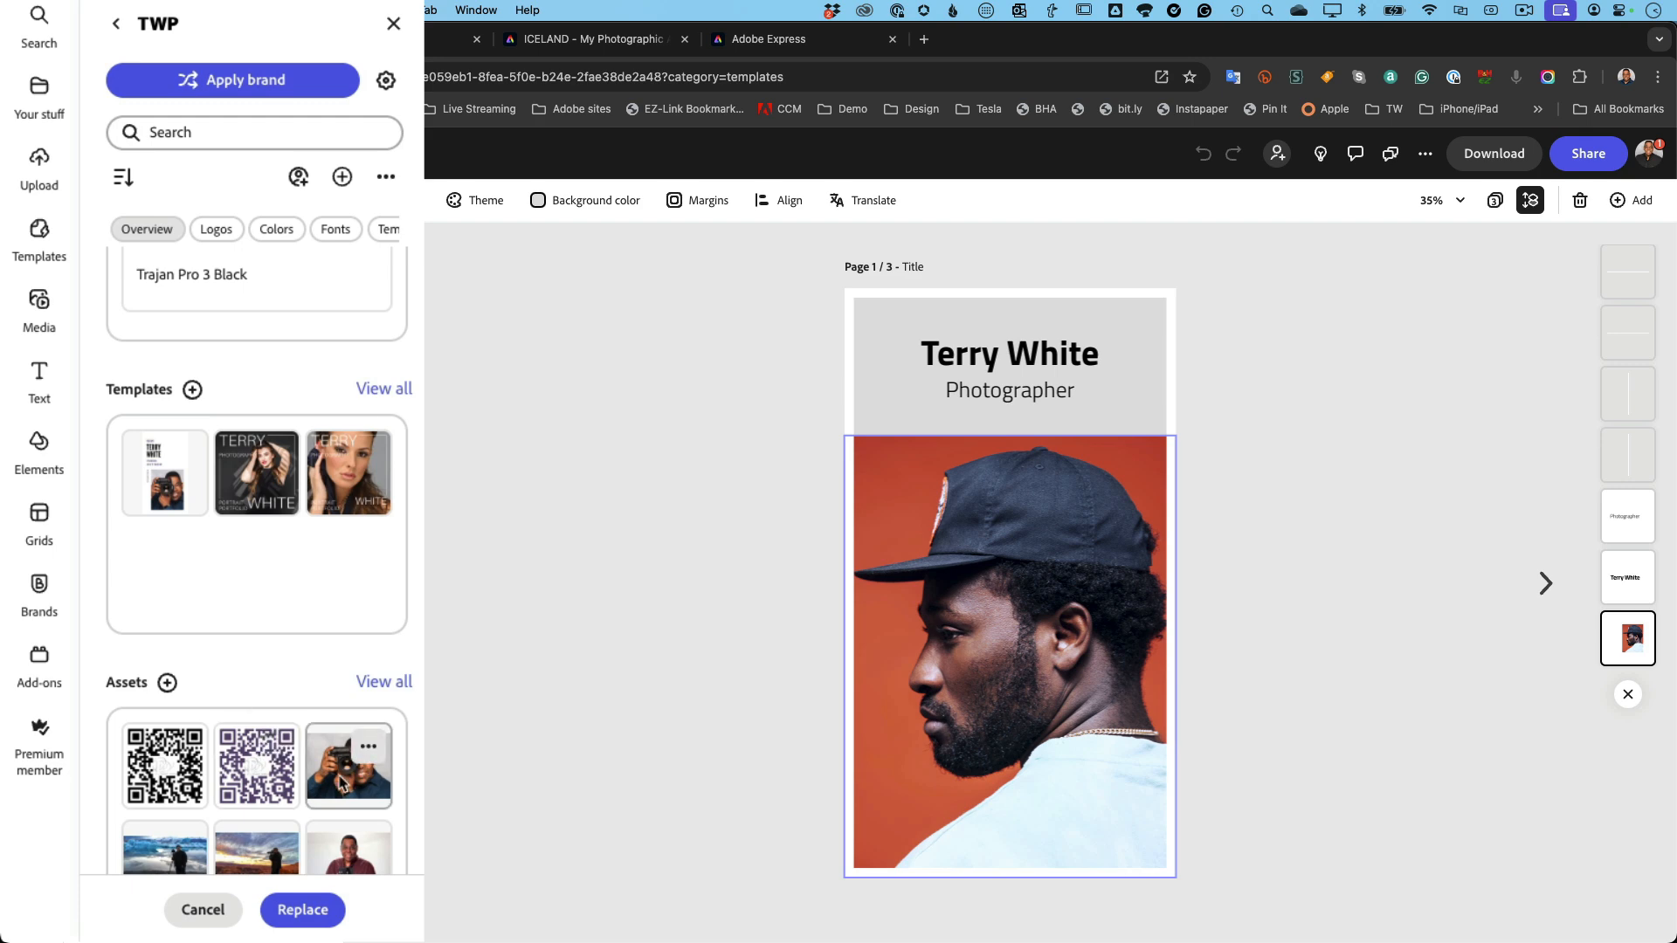
left_click(339, 784)
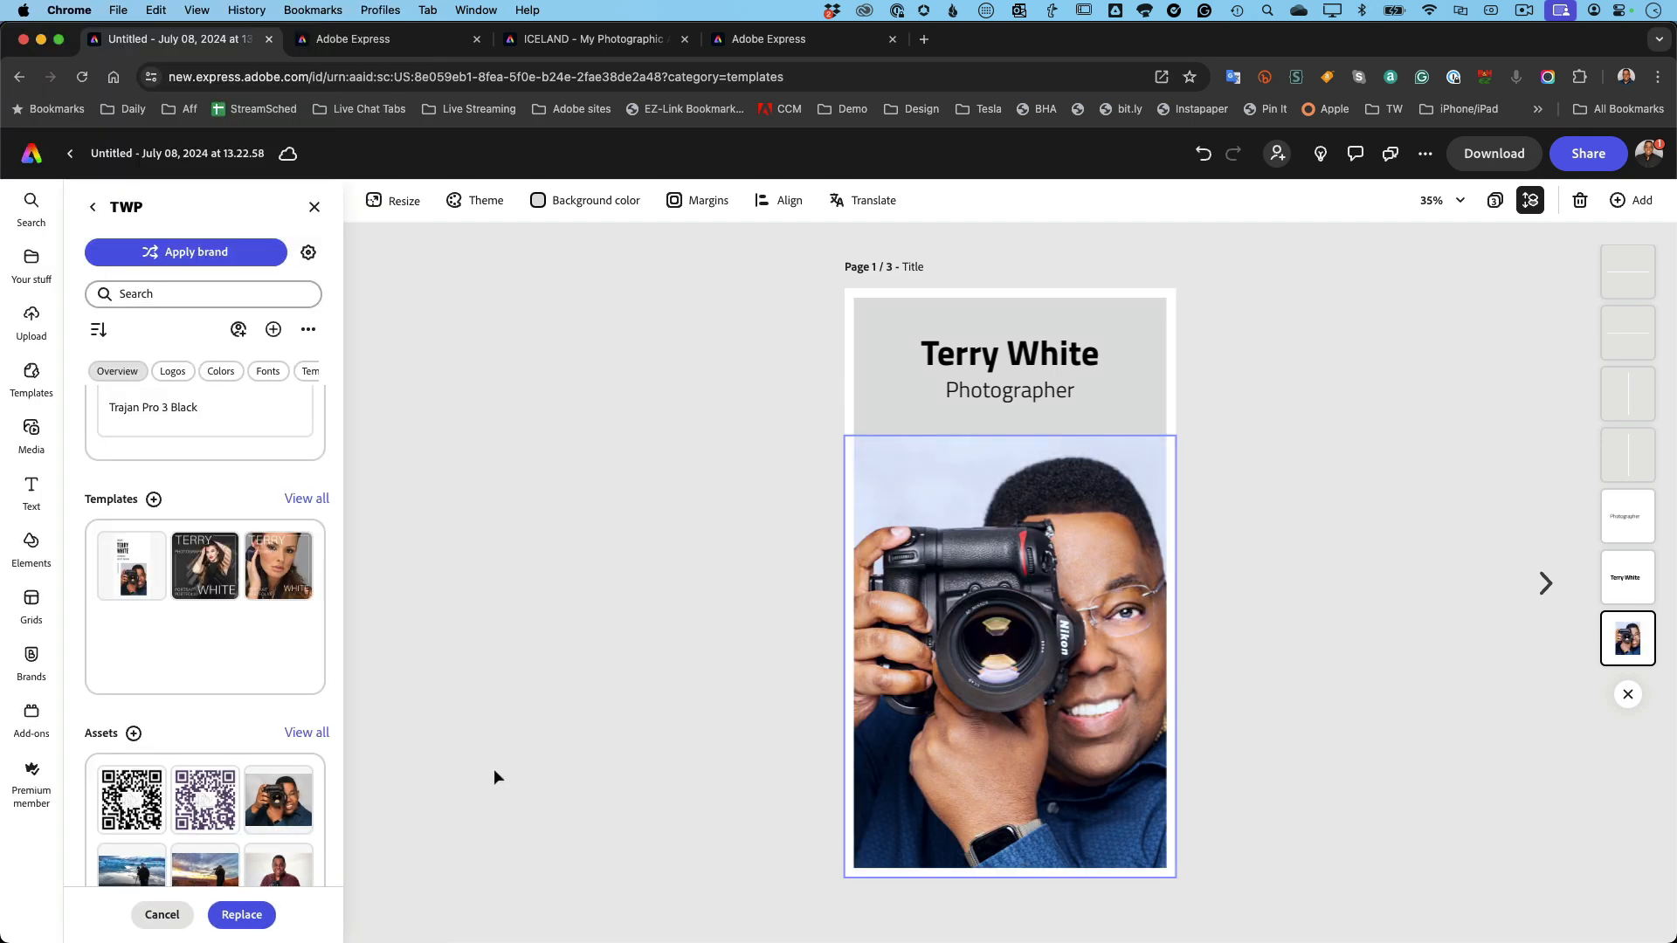
left_click(586, 655)
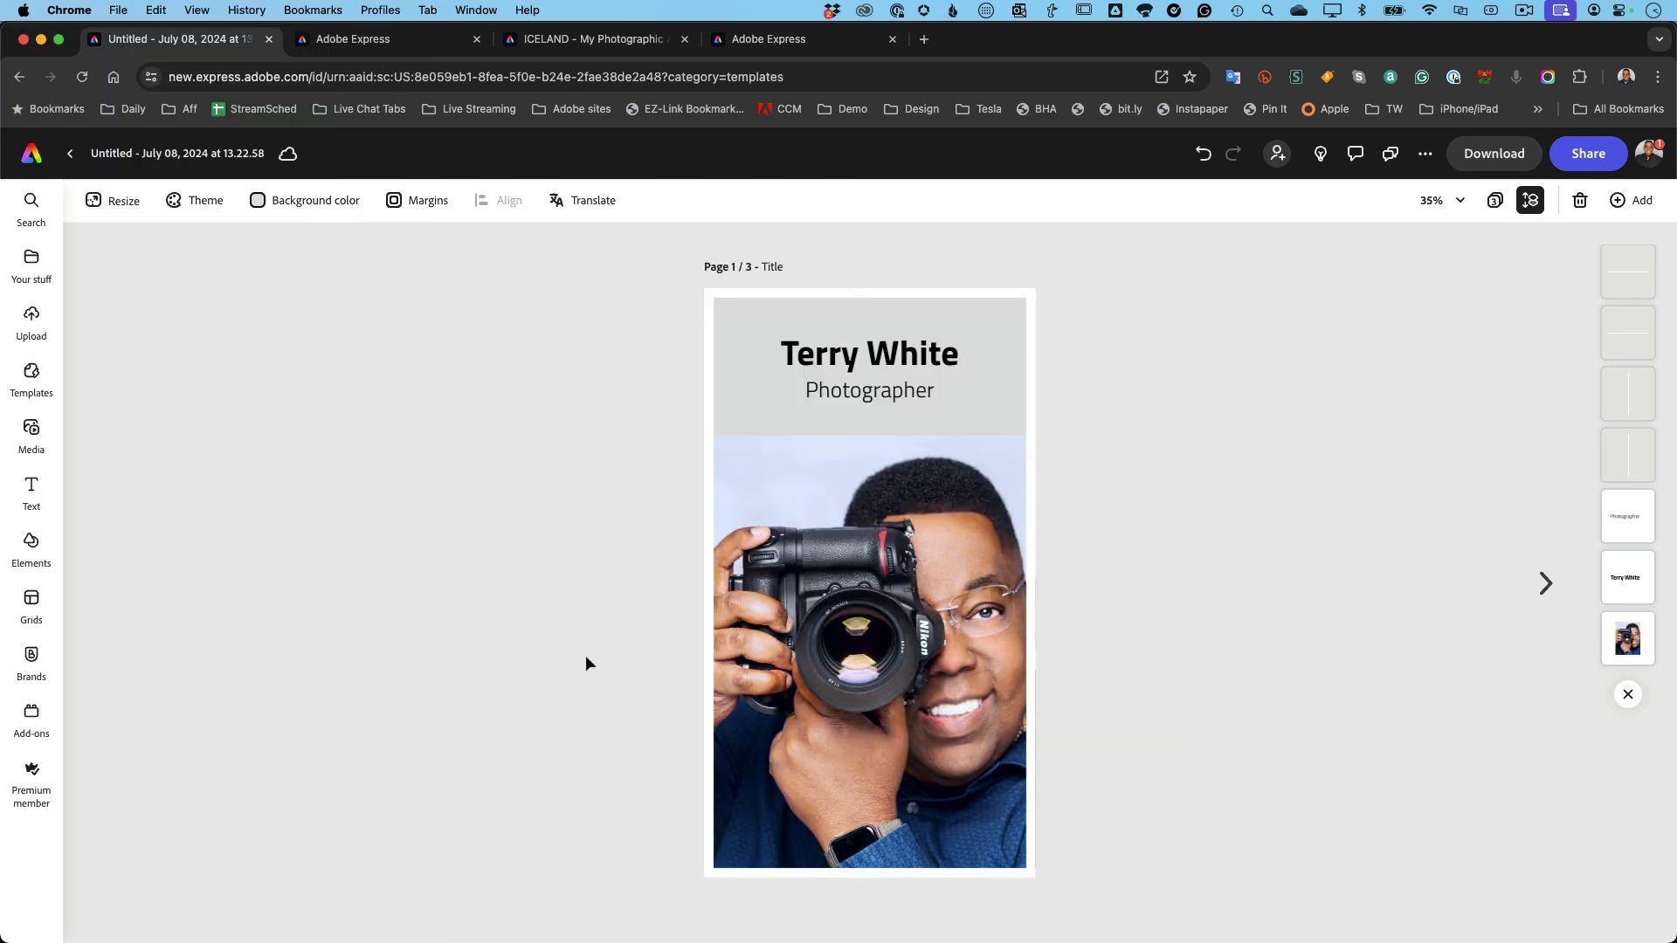
Step: Add the TWP brand's signature logo, sized small in the photo's lower-right corner, and apply the TWP brand to page 1
left_click(32, 654)
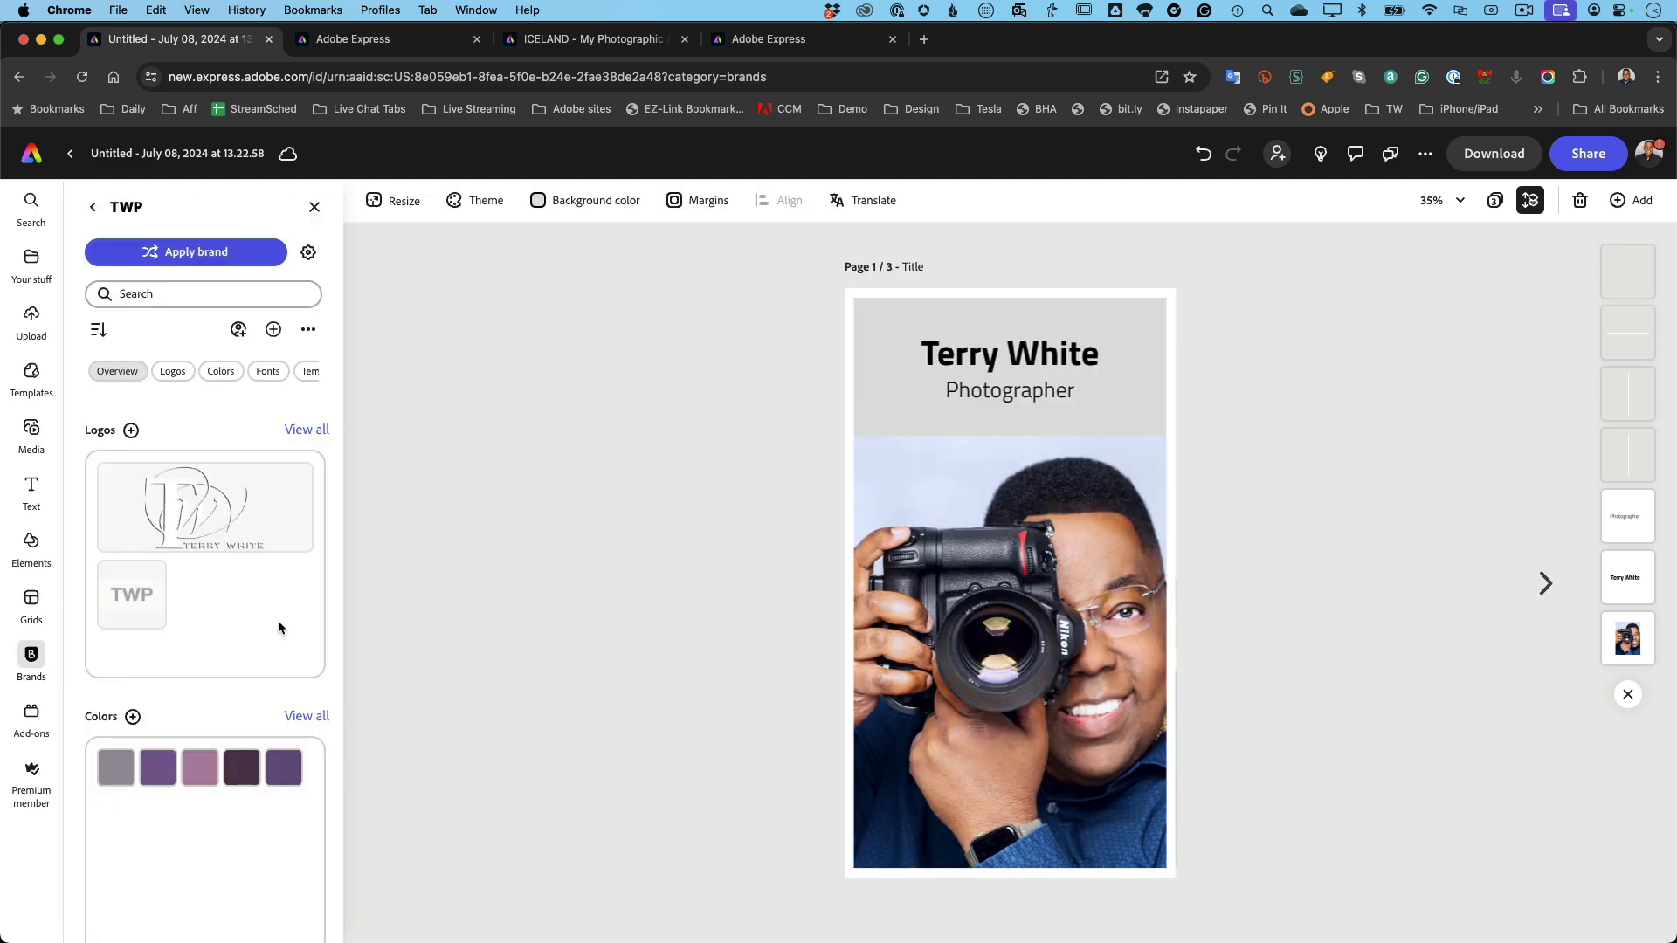
left_click(234, 535)
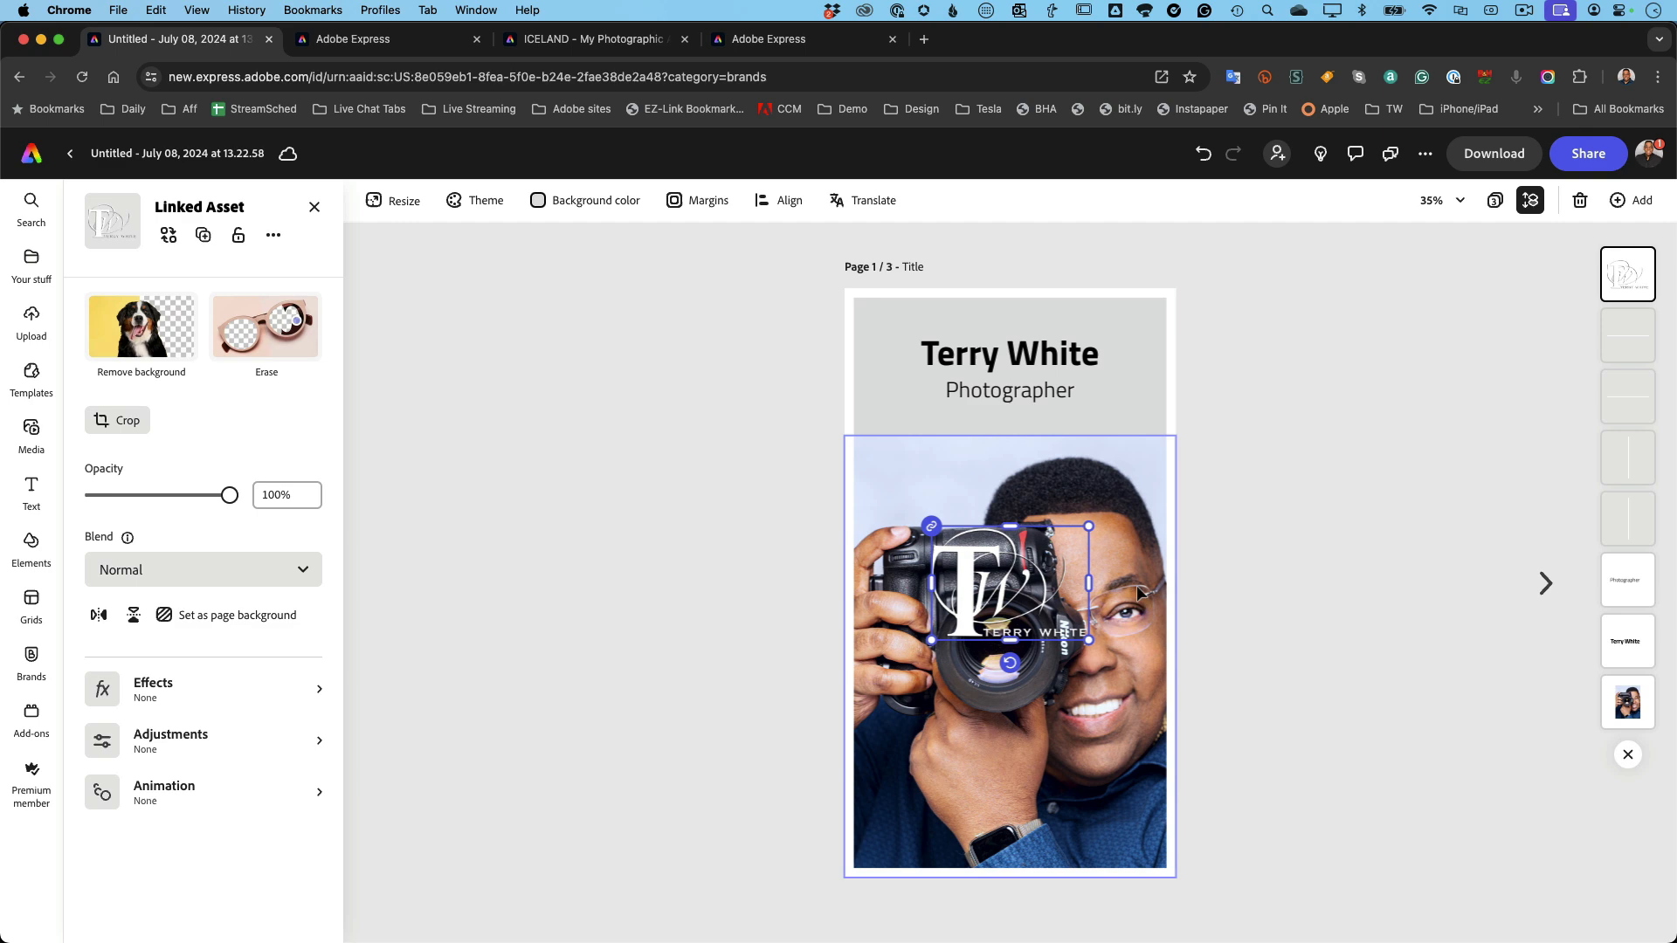
left_click_drag(1088, 526, 1119, 819)
left_click(1295, 744)
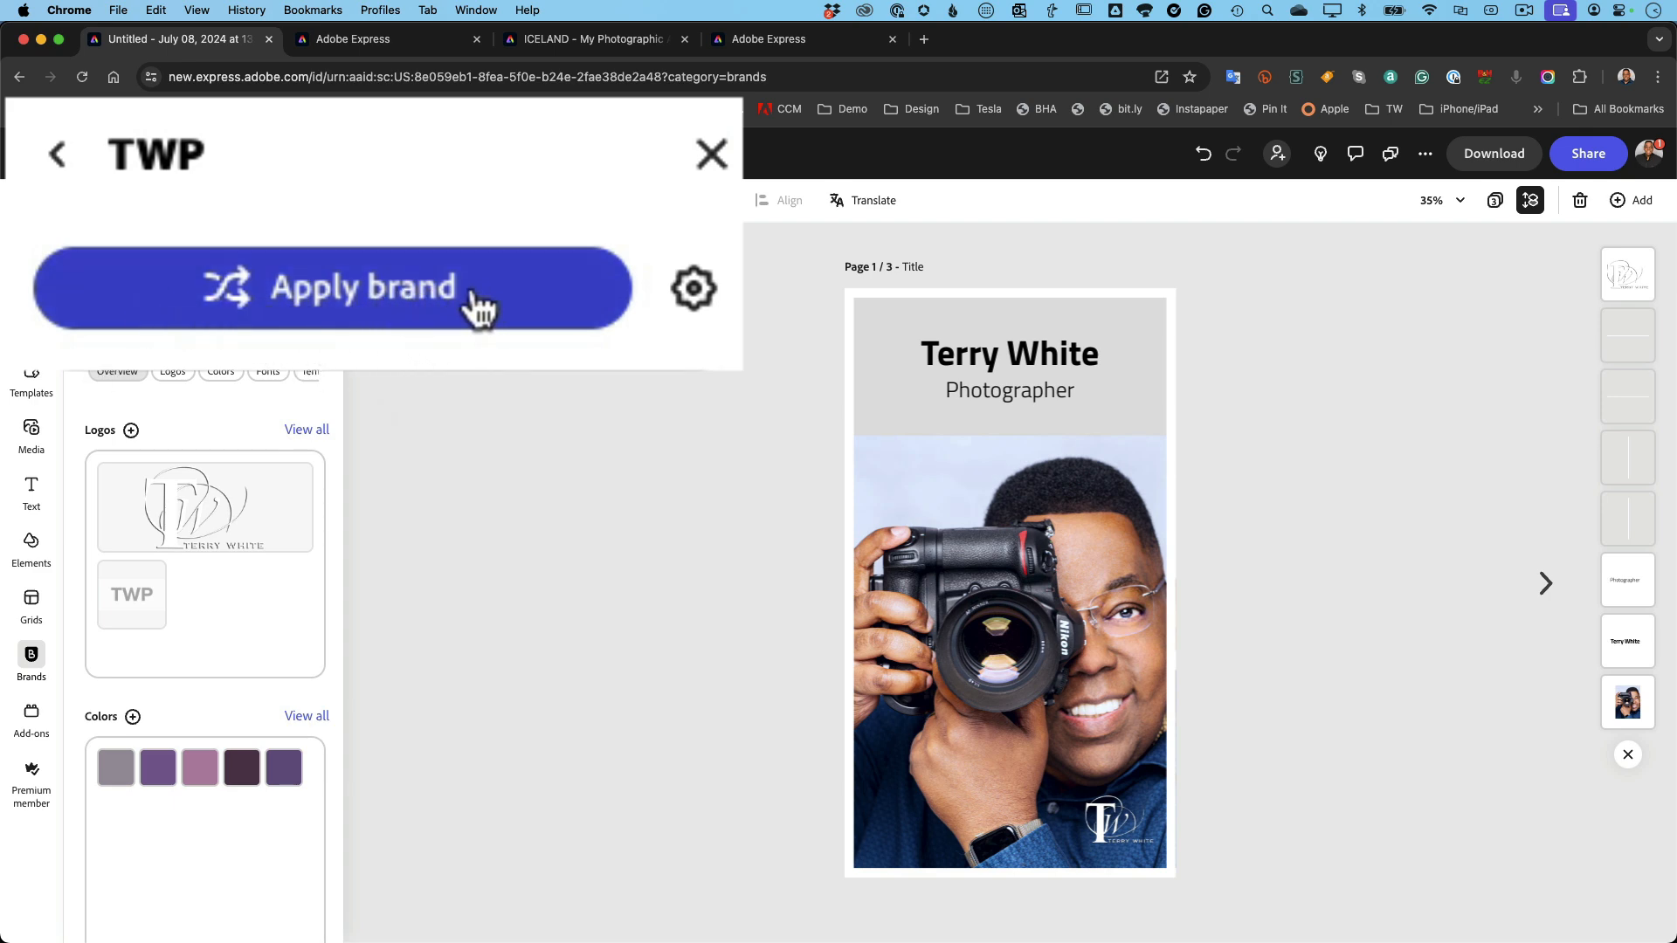
left_click(234, 255)
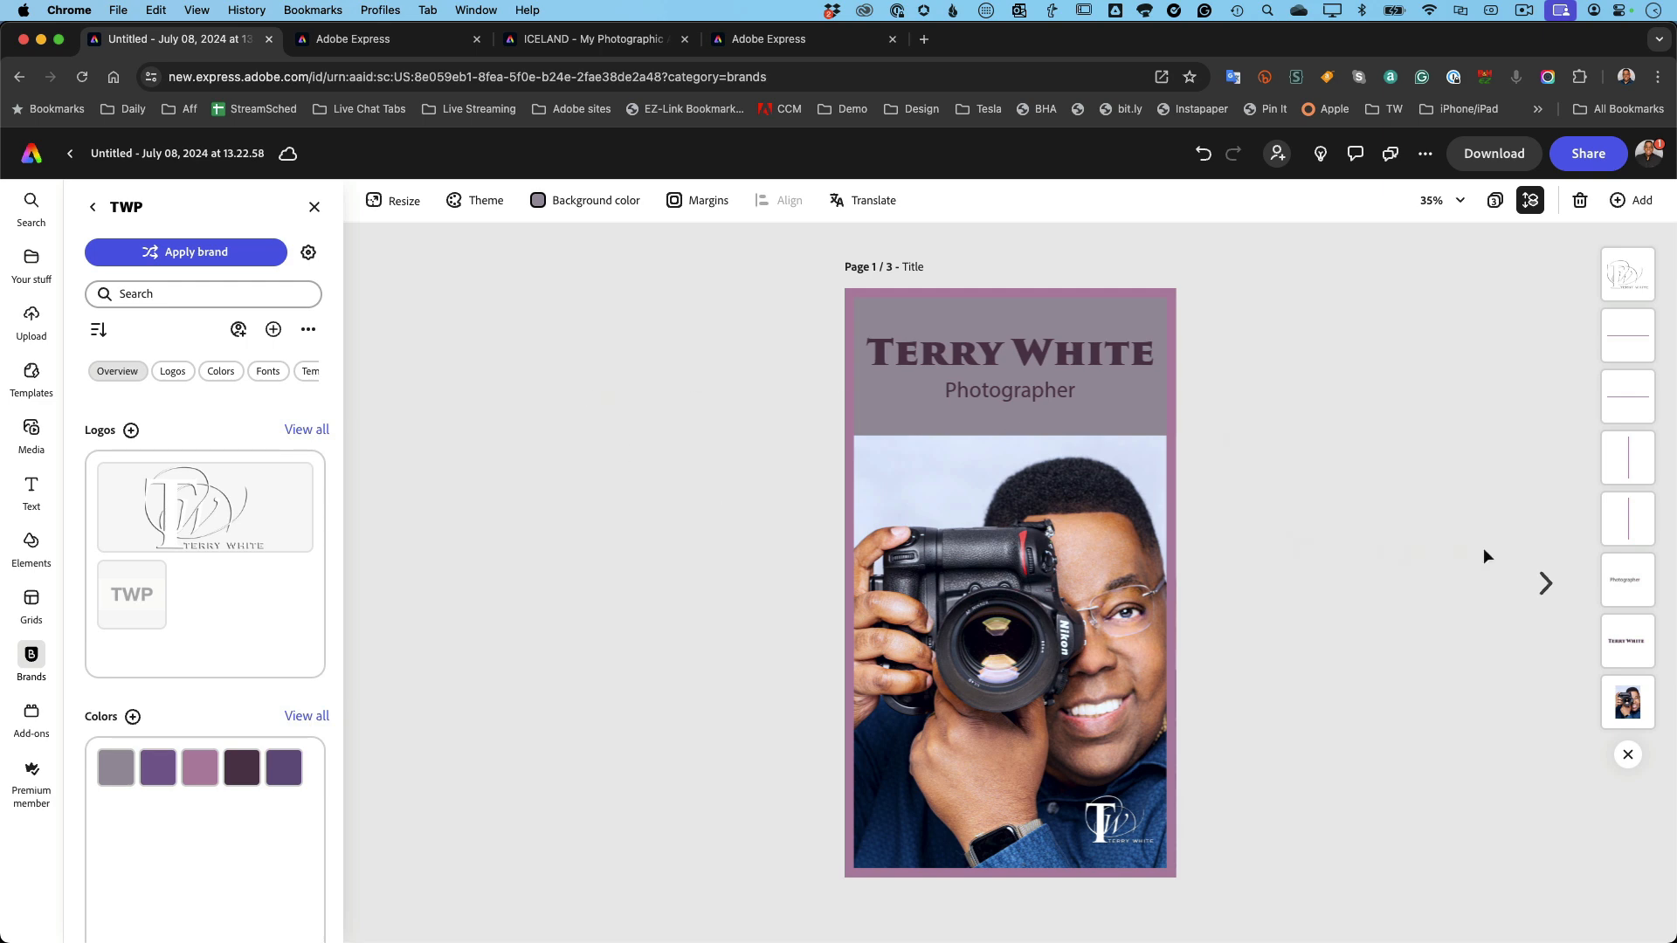
Step: Apply the Typewriter entrance animation to the quote text on page 2
left_click(1546, 583)
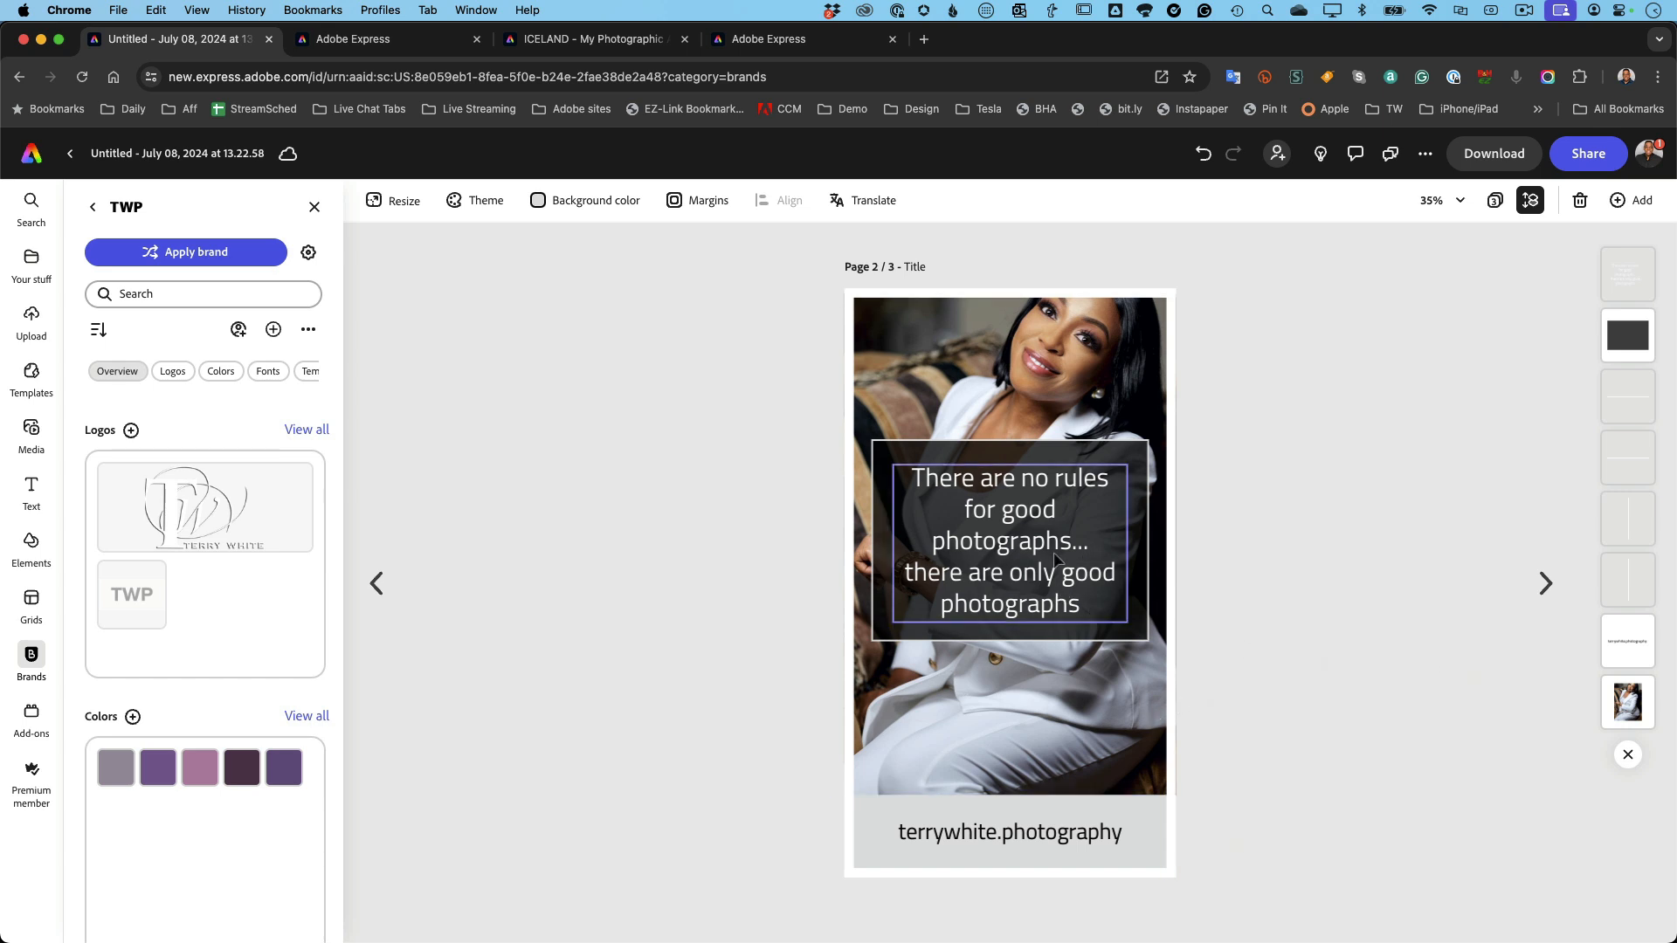
left_click(1023, 550)
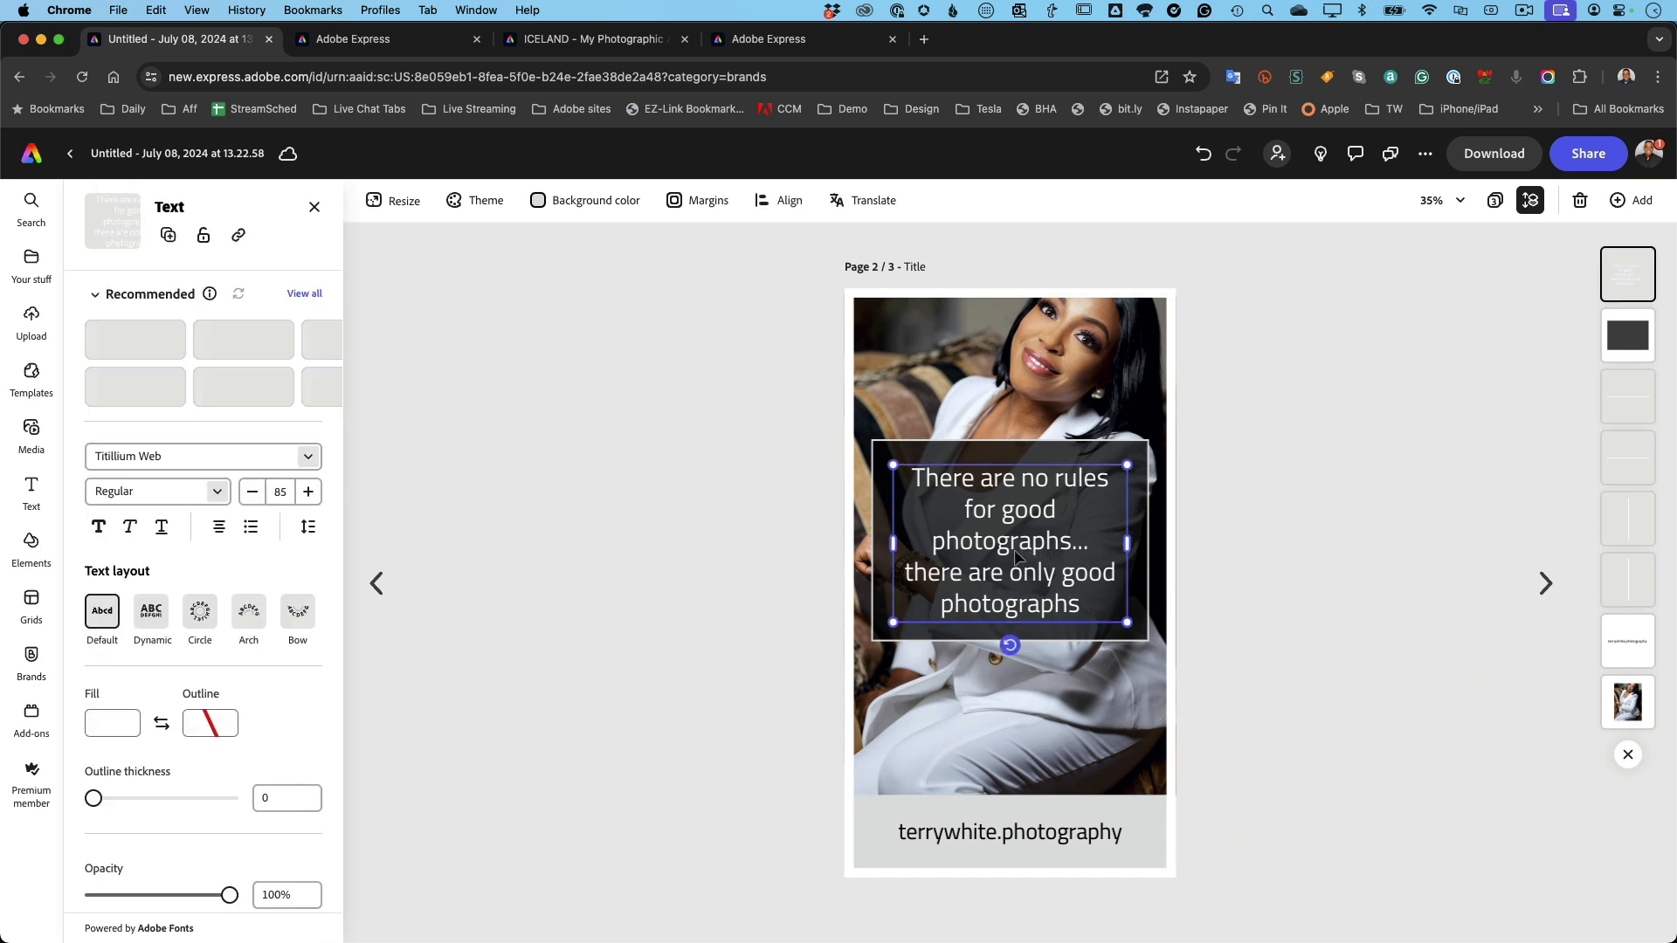
scroll(219, 688, "down", 4)
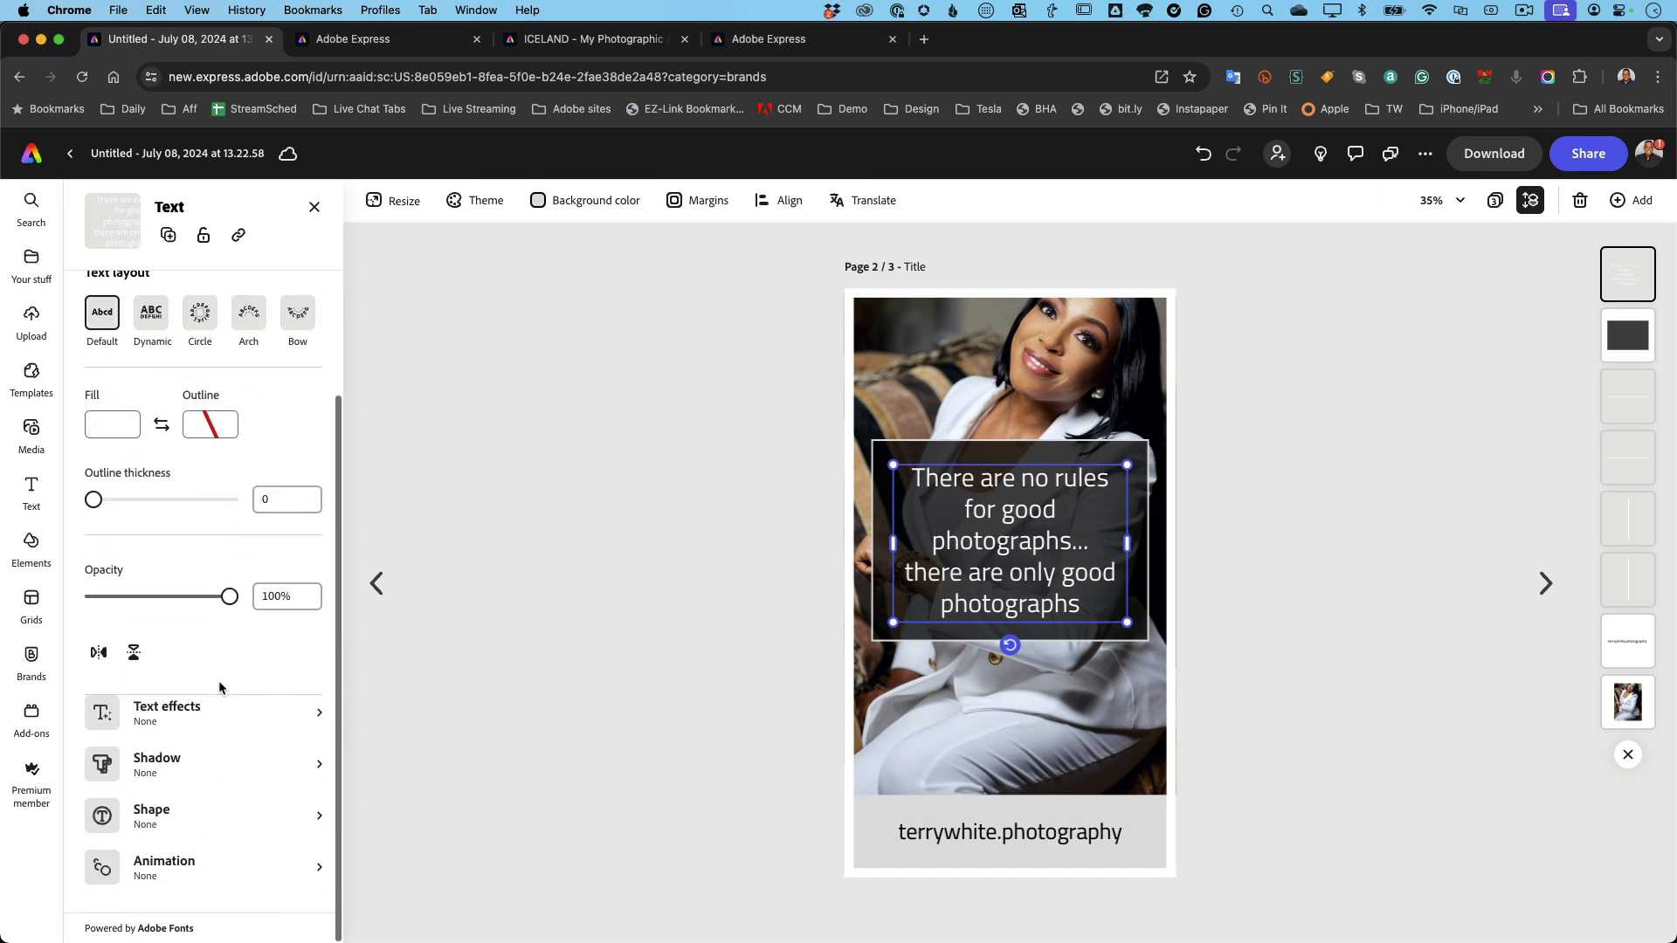
left_click(201, 867)
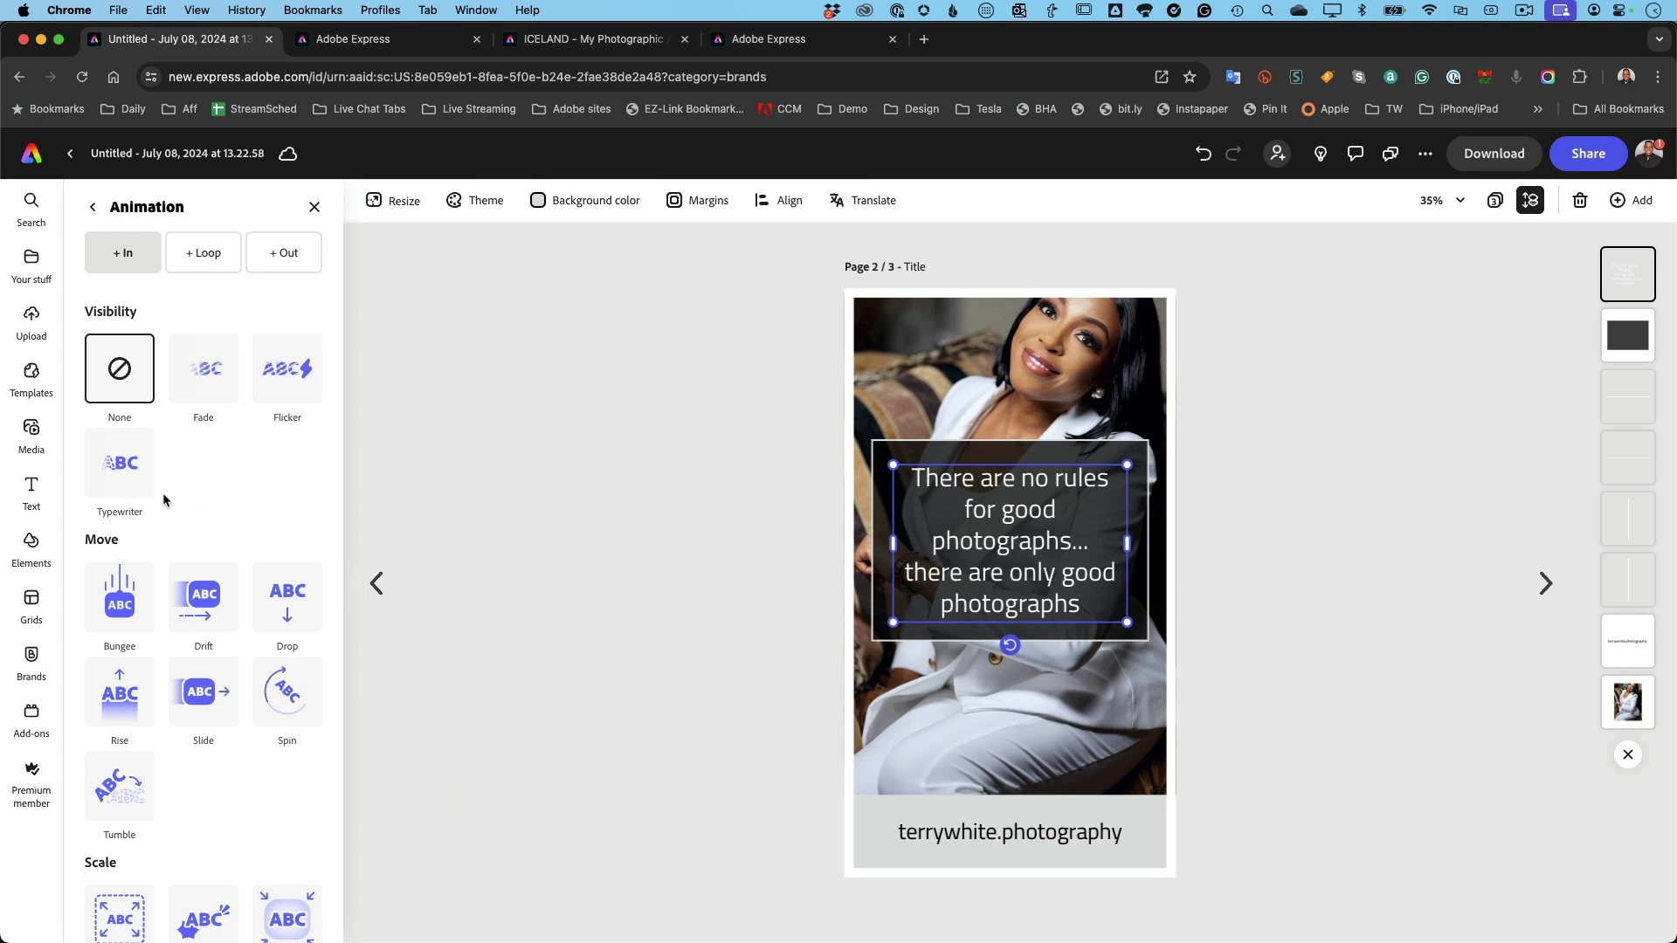
left_click(120, 463)
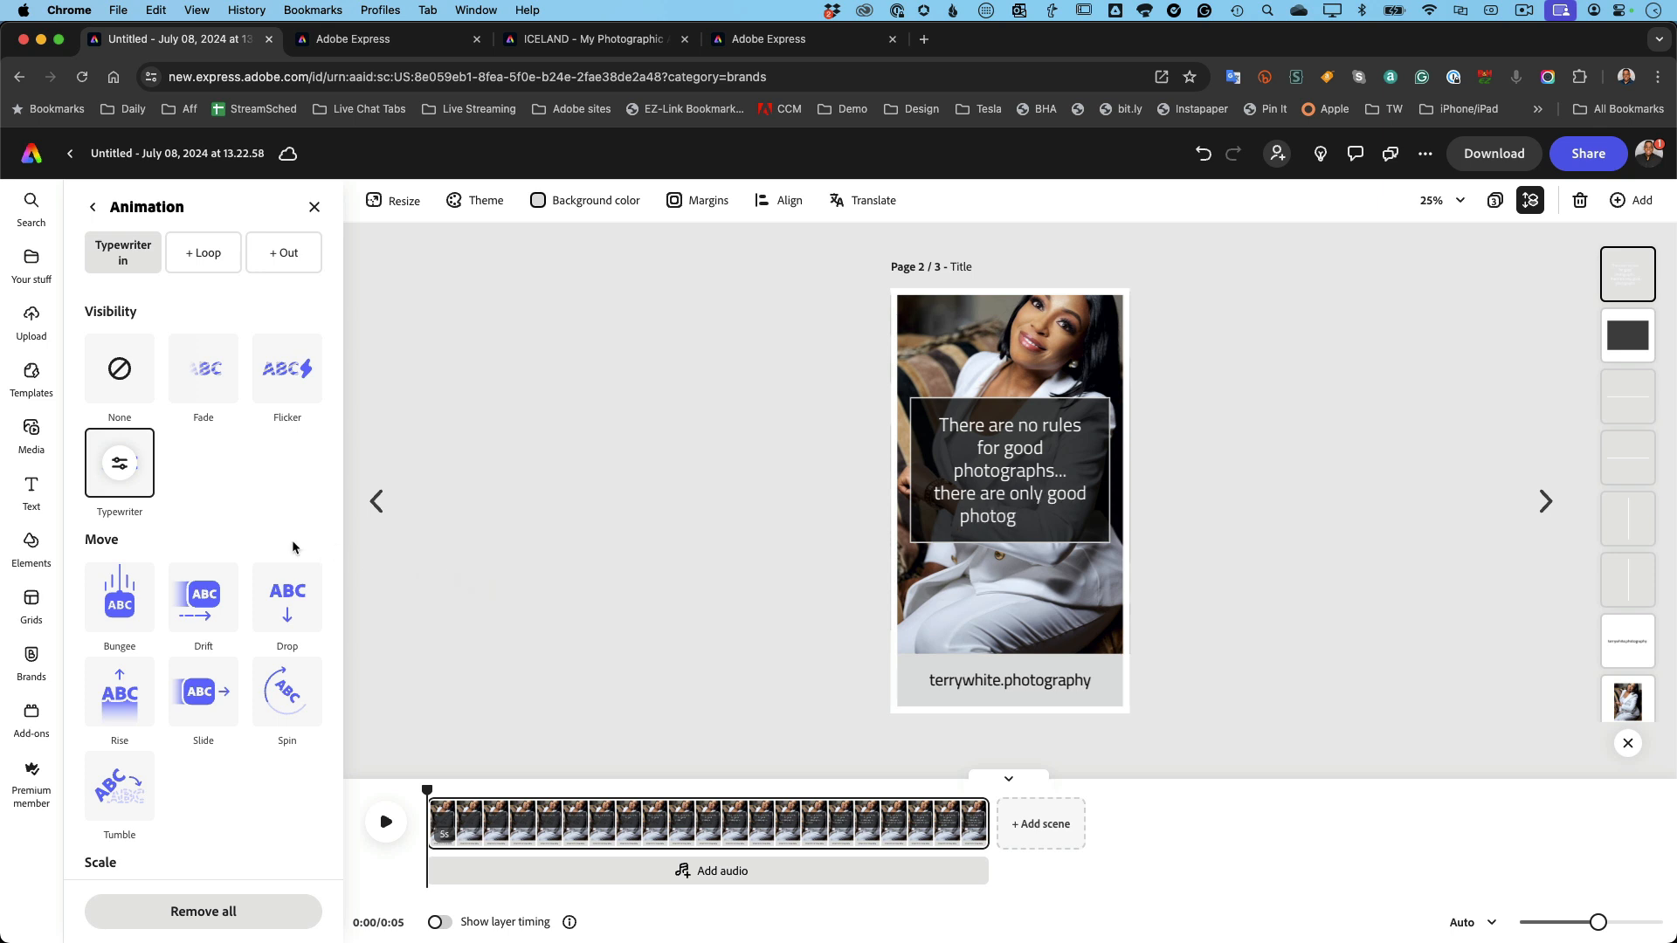
Step: Examine the Typewriter animation's duration and text segment settings and play back the page 2 animation
left_click(120, 464)
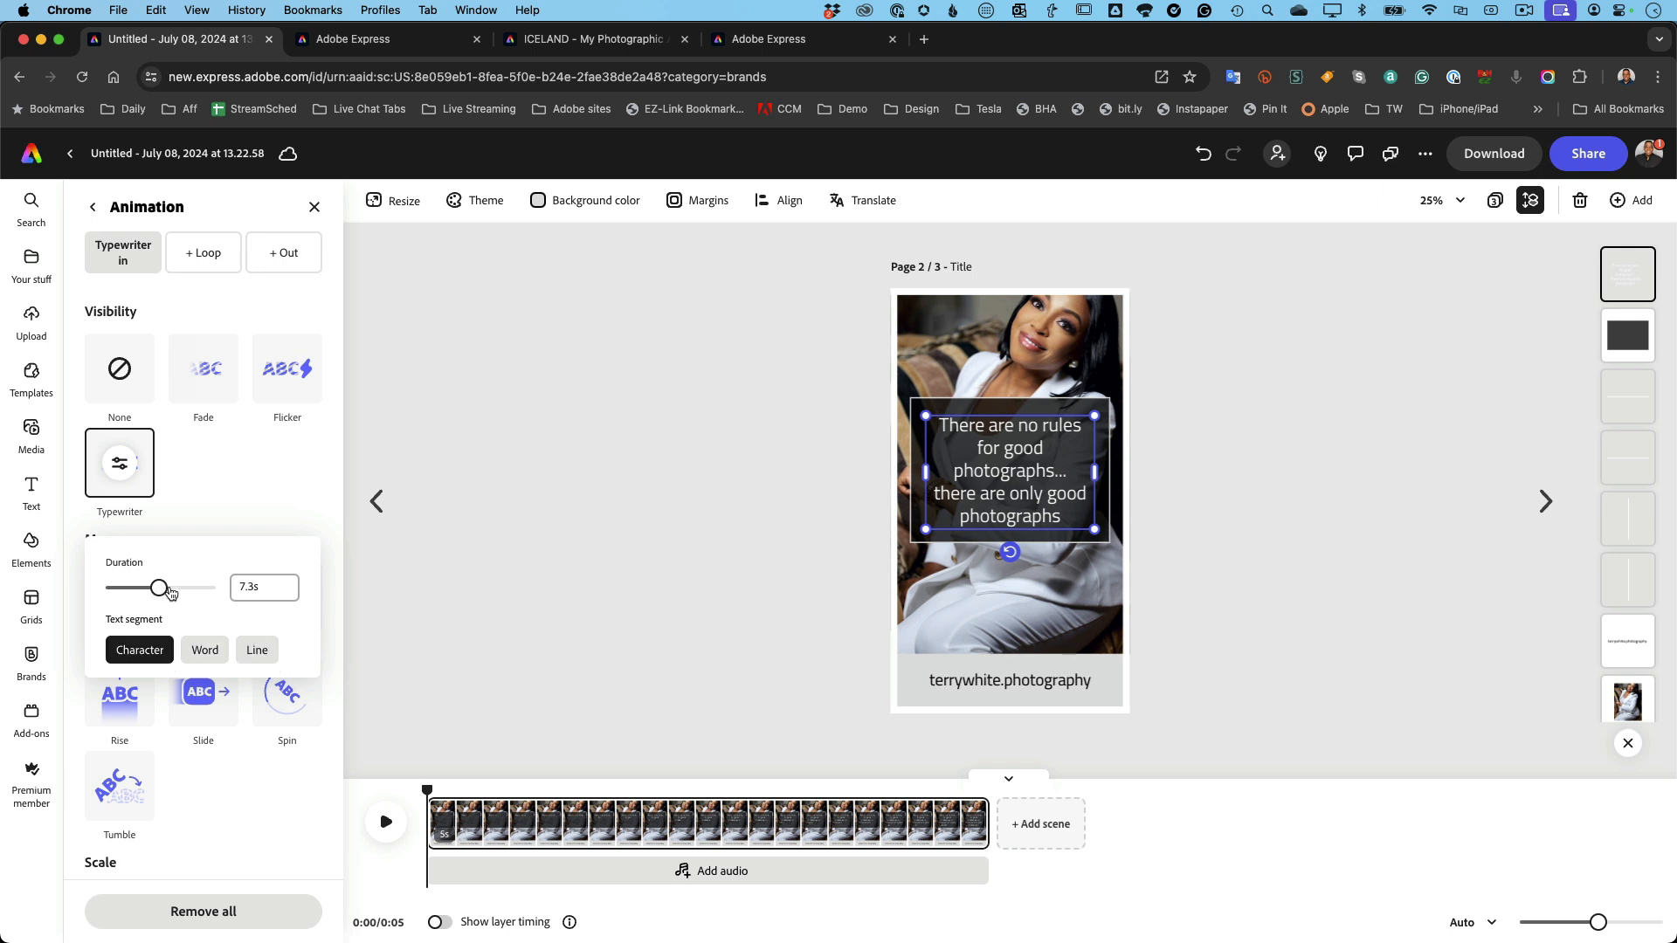
left_click(392, 594)
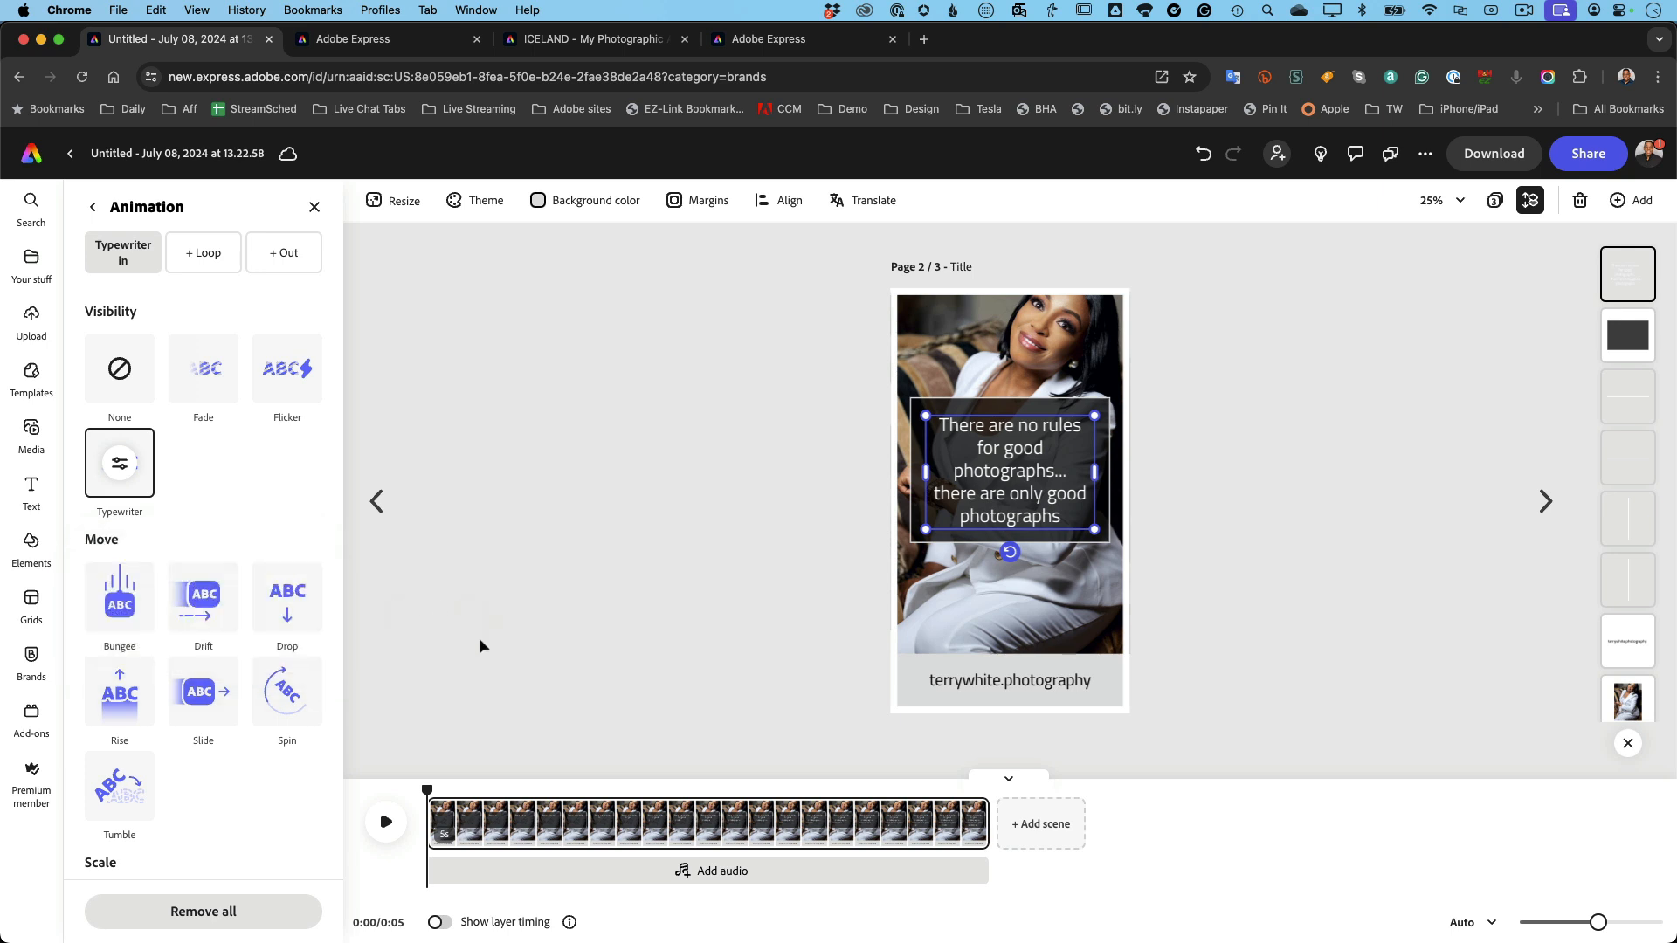
left_click(386, 821)
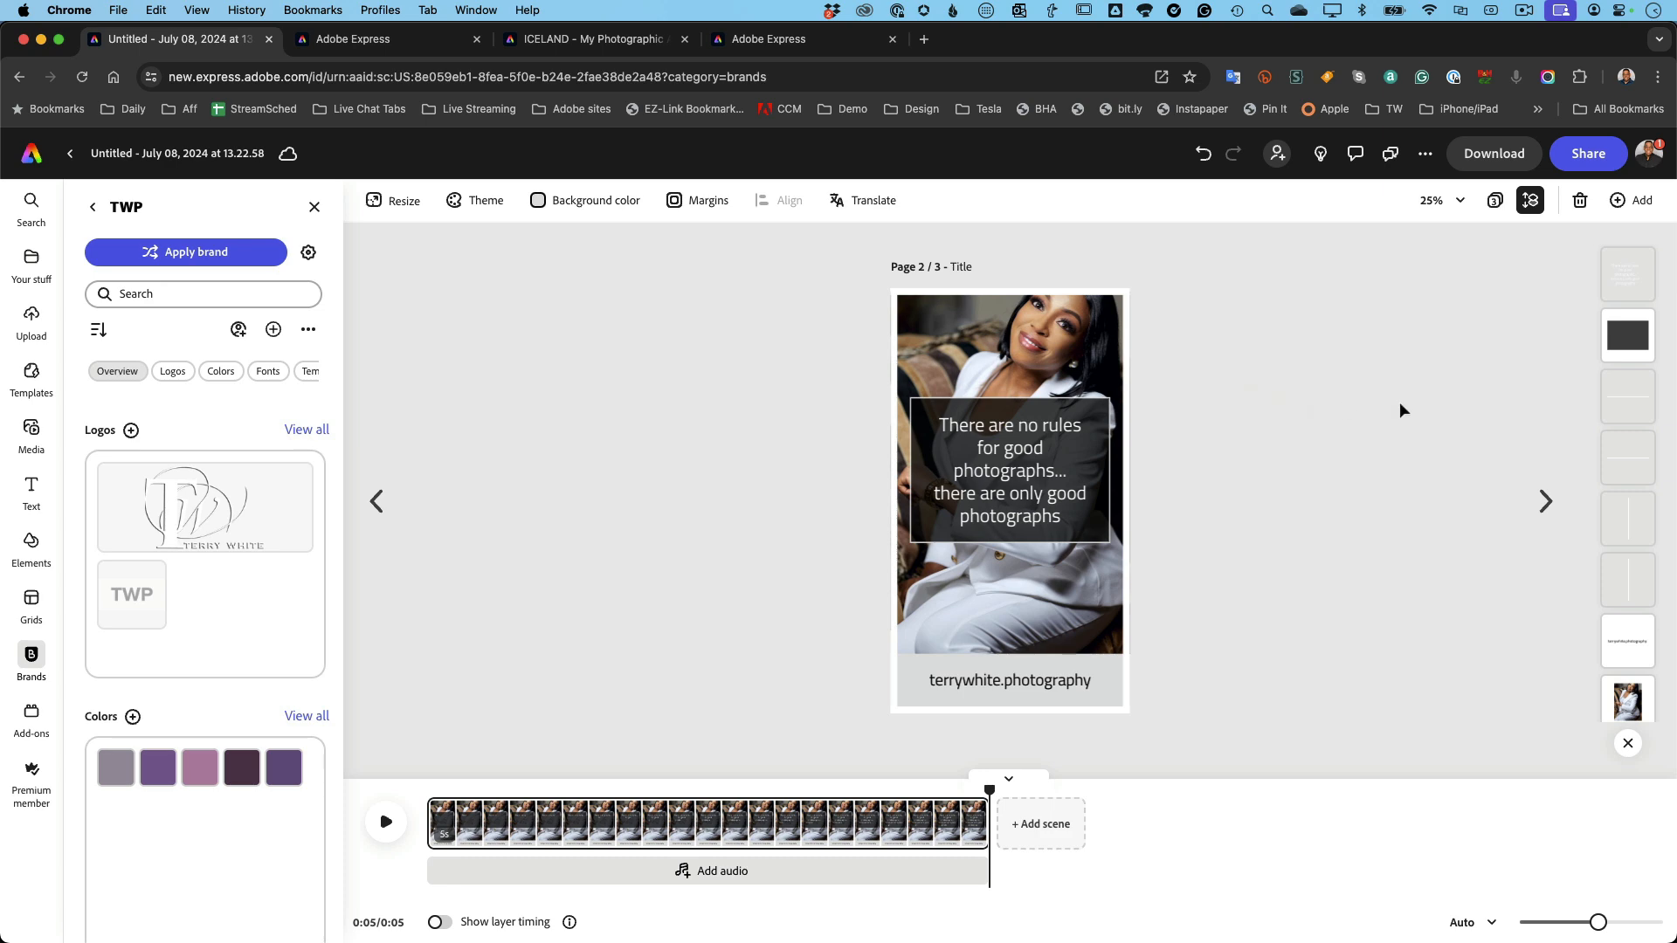
Step: From page 3, start scheduling a social media post and select the Facebook photography page and the Instagram account as channels
left_click(1544, 501)
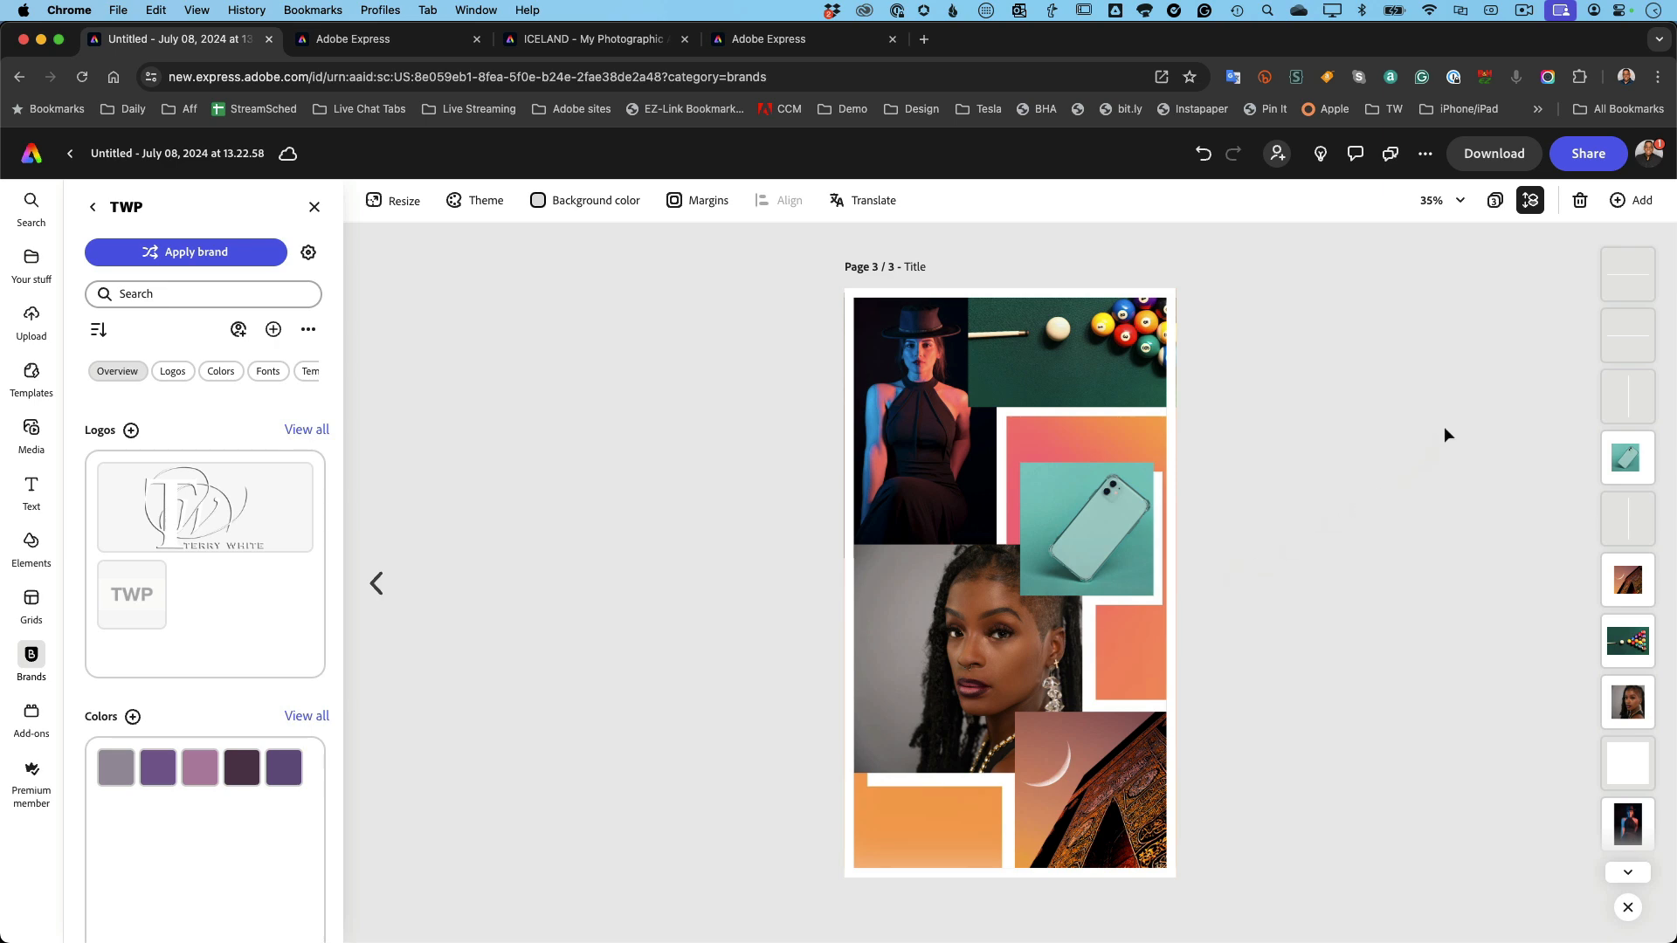
left_click(1587, 153)
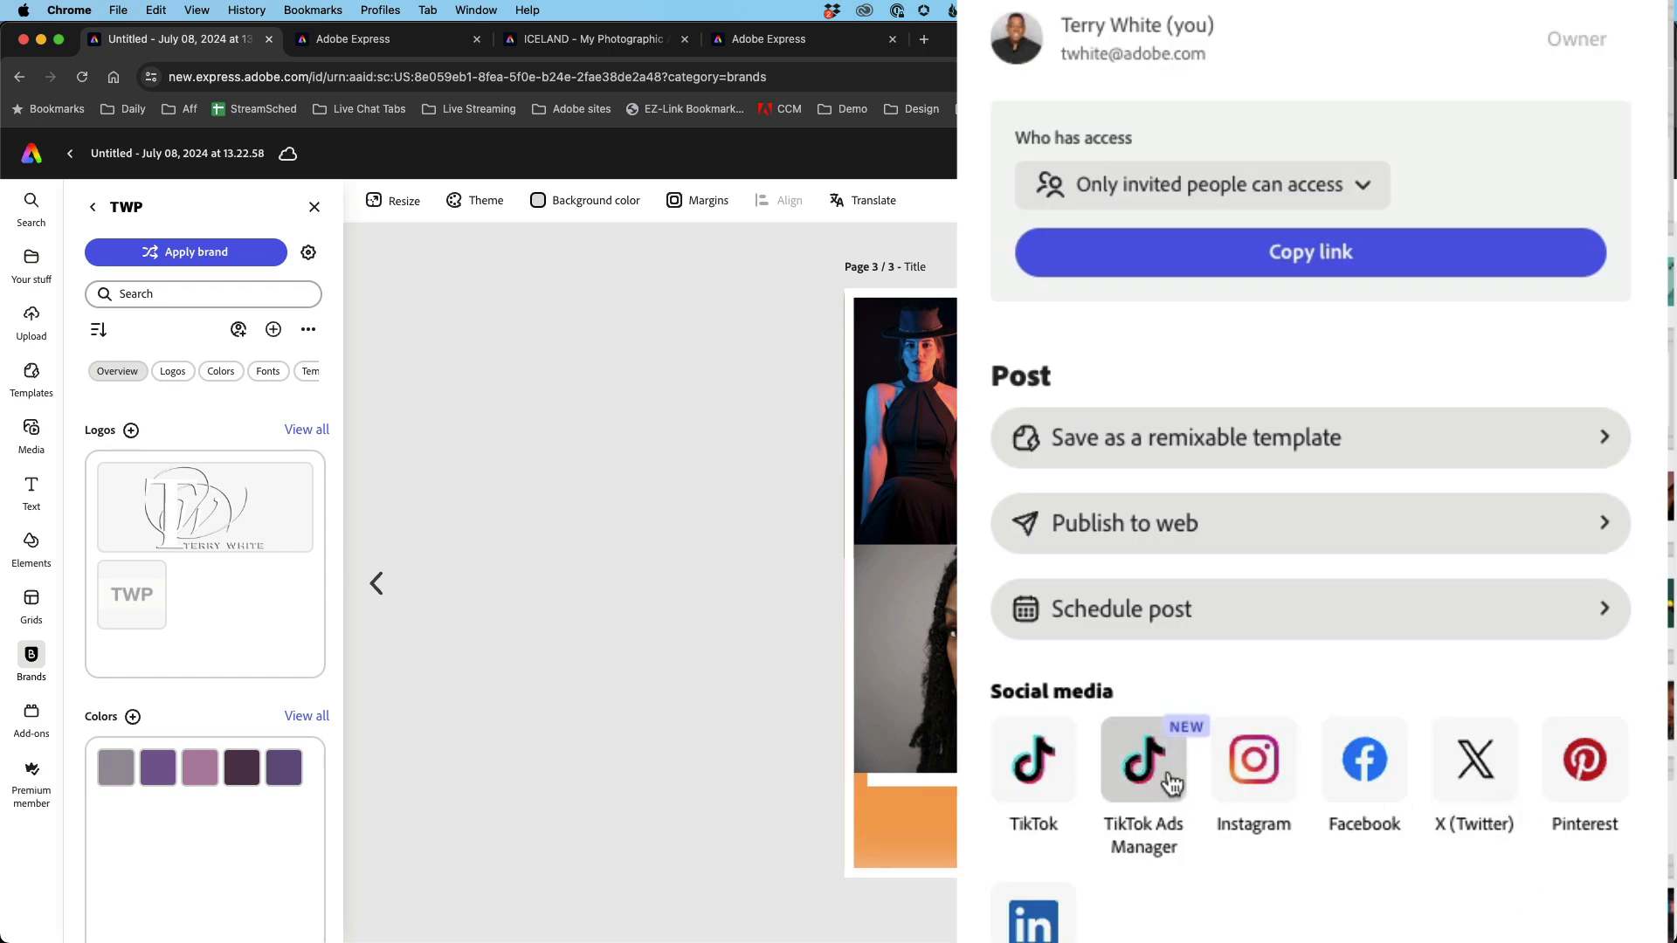
left_click(1162, 622)
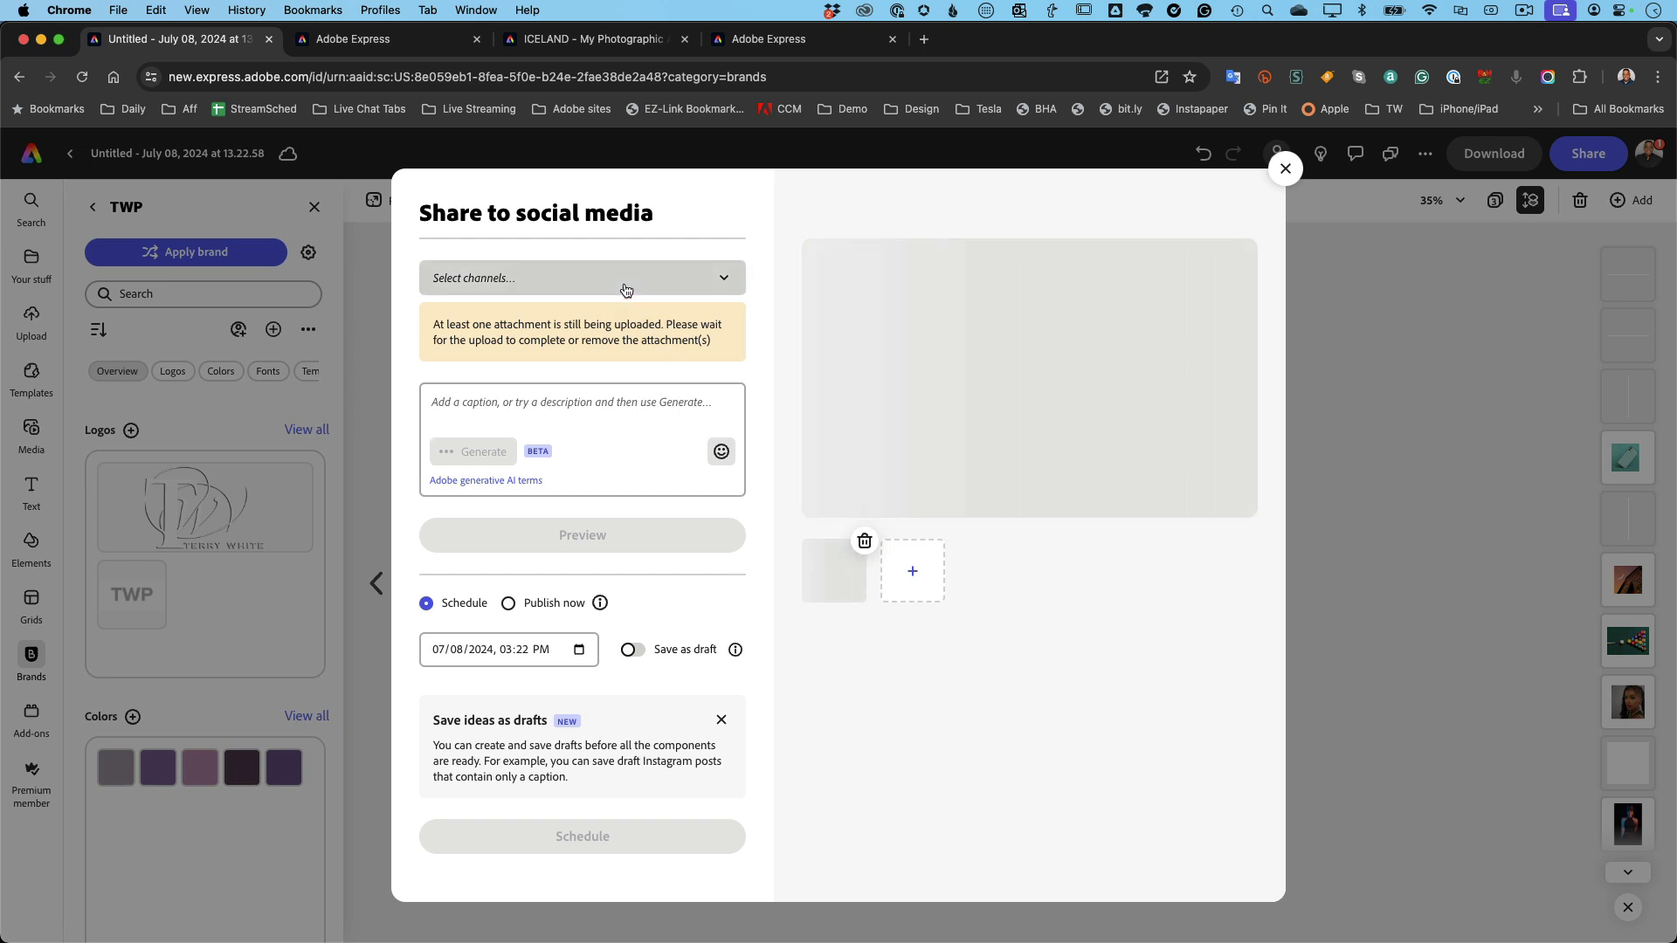
left_click(623, 287)
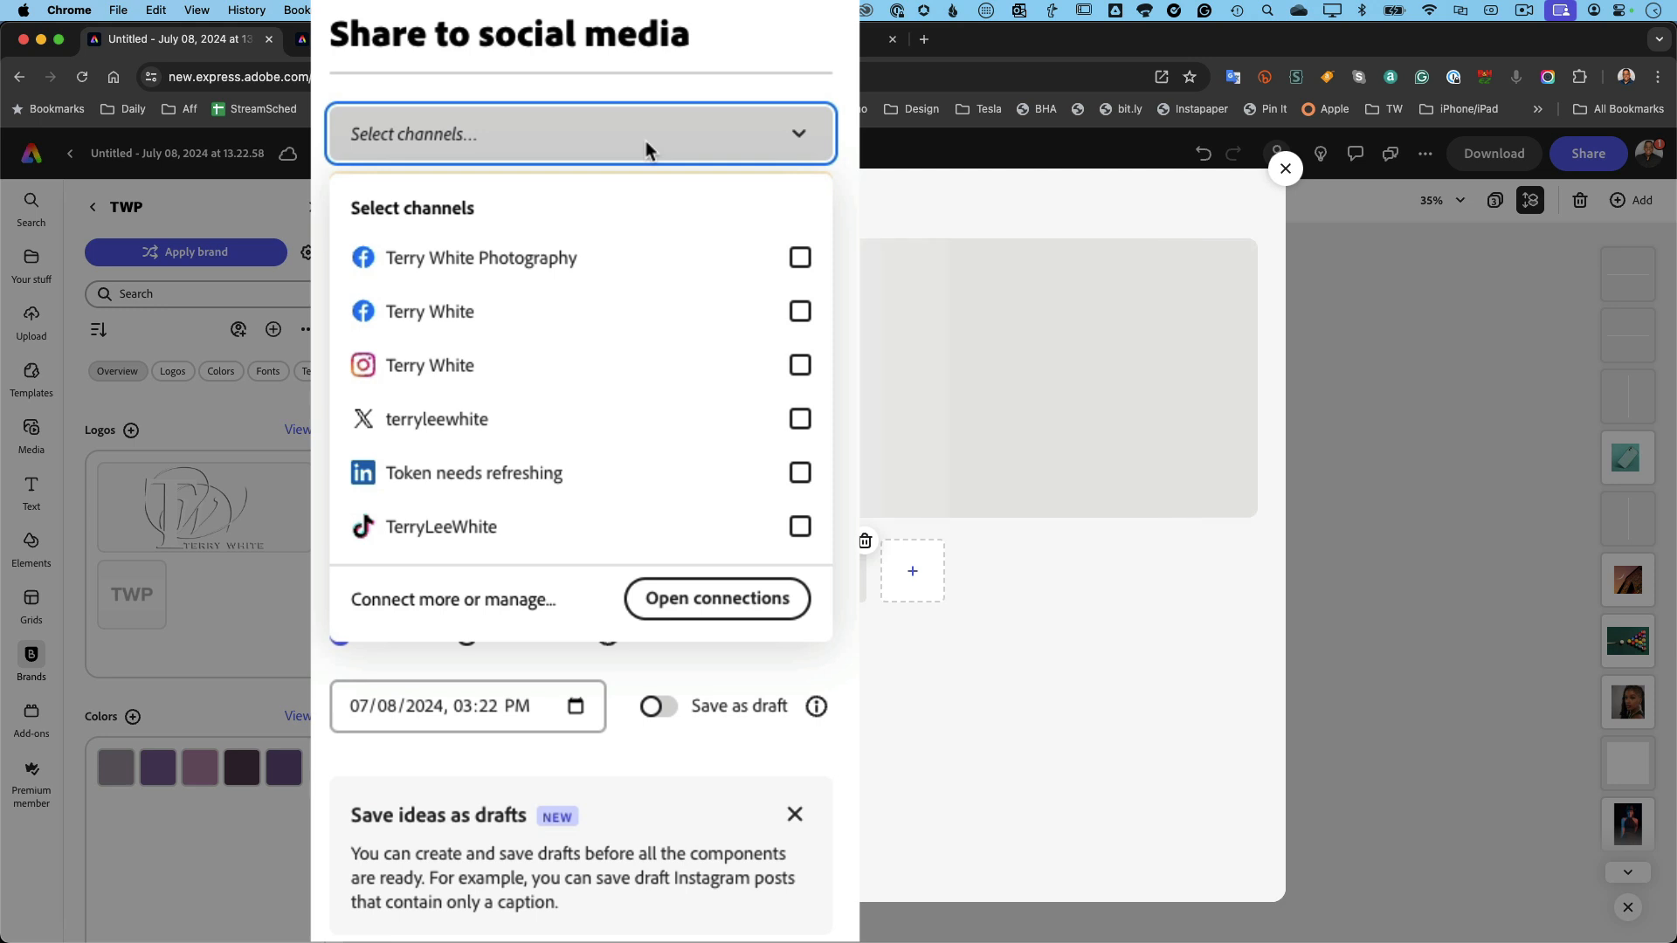
left_click(805, 269)
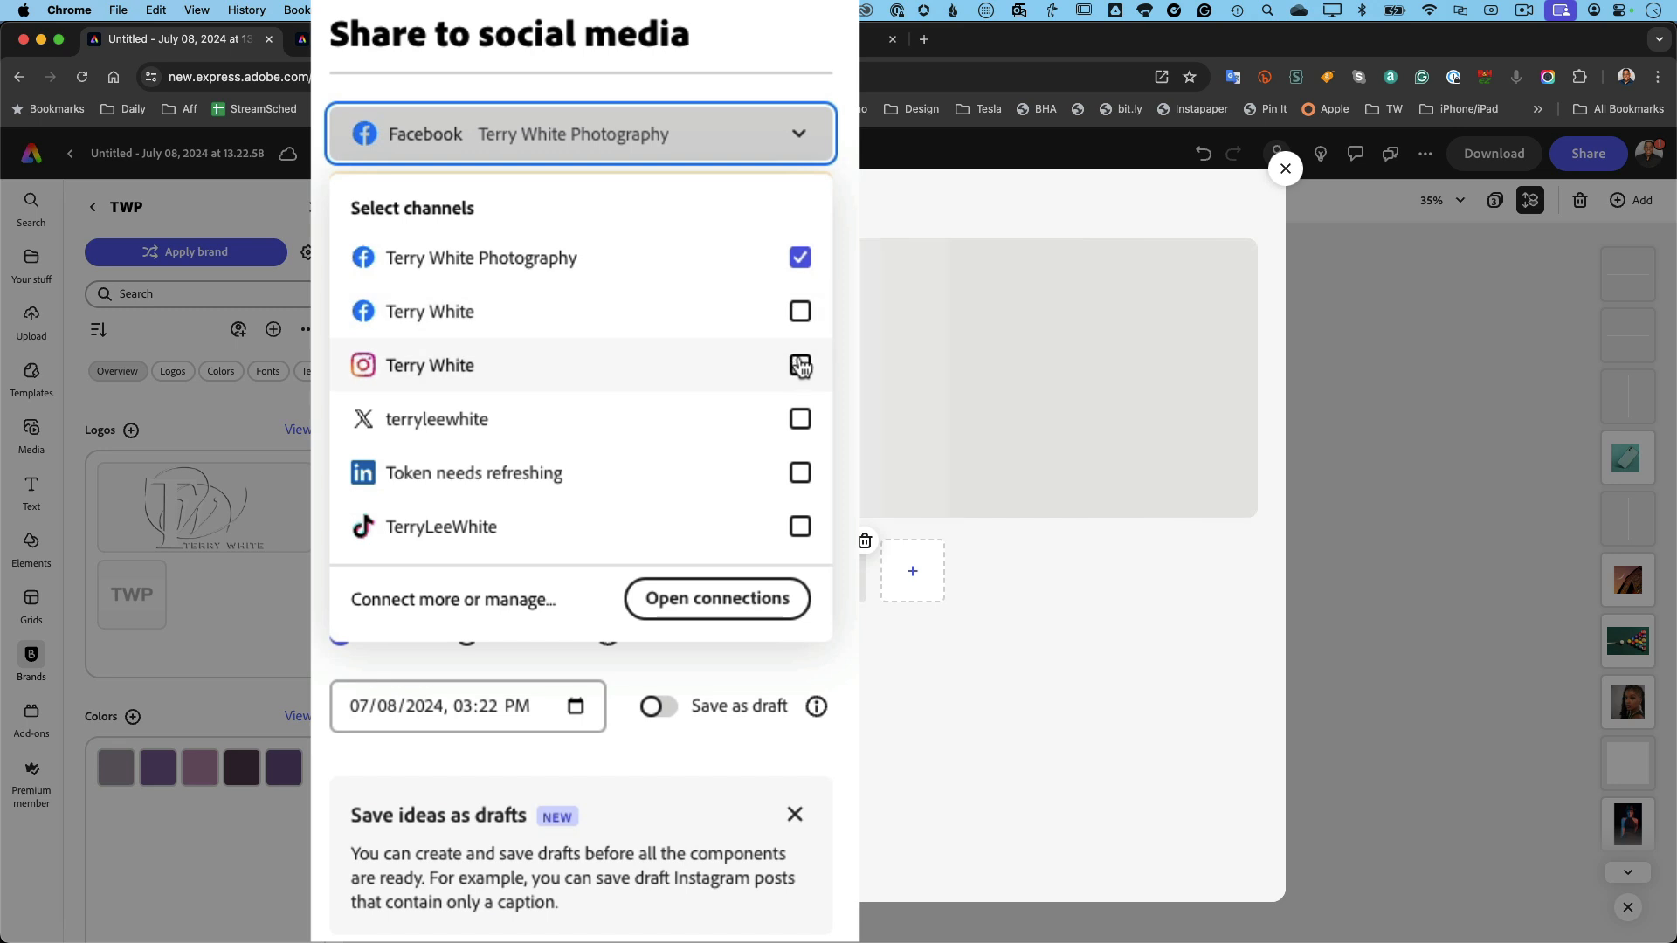
left_click(801, 366)
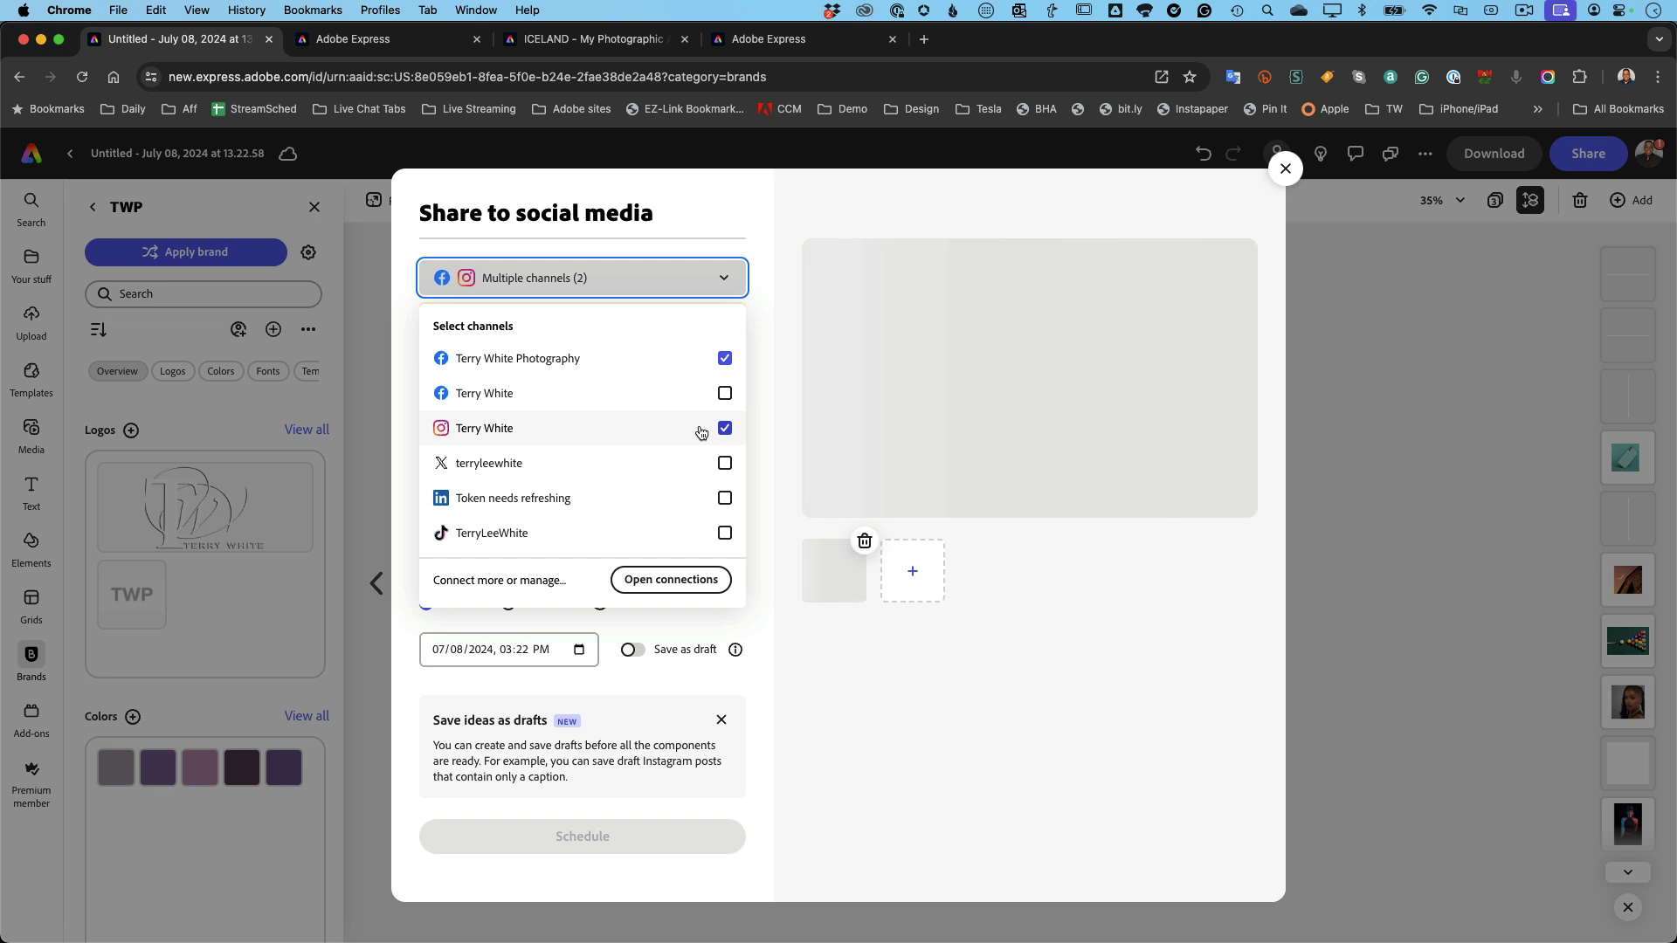
left_click(767, 532)
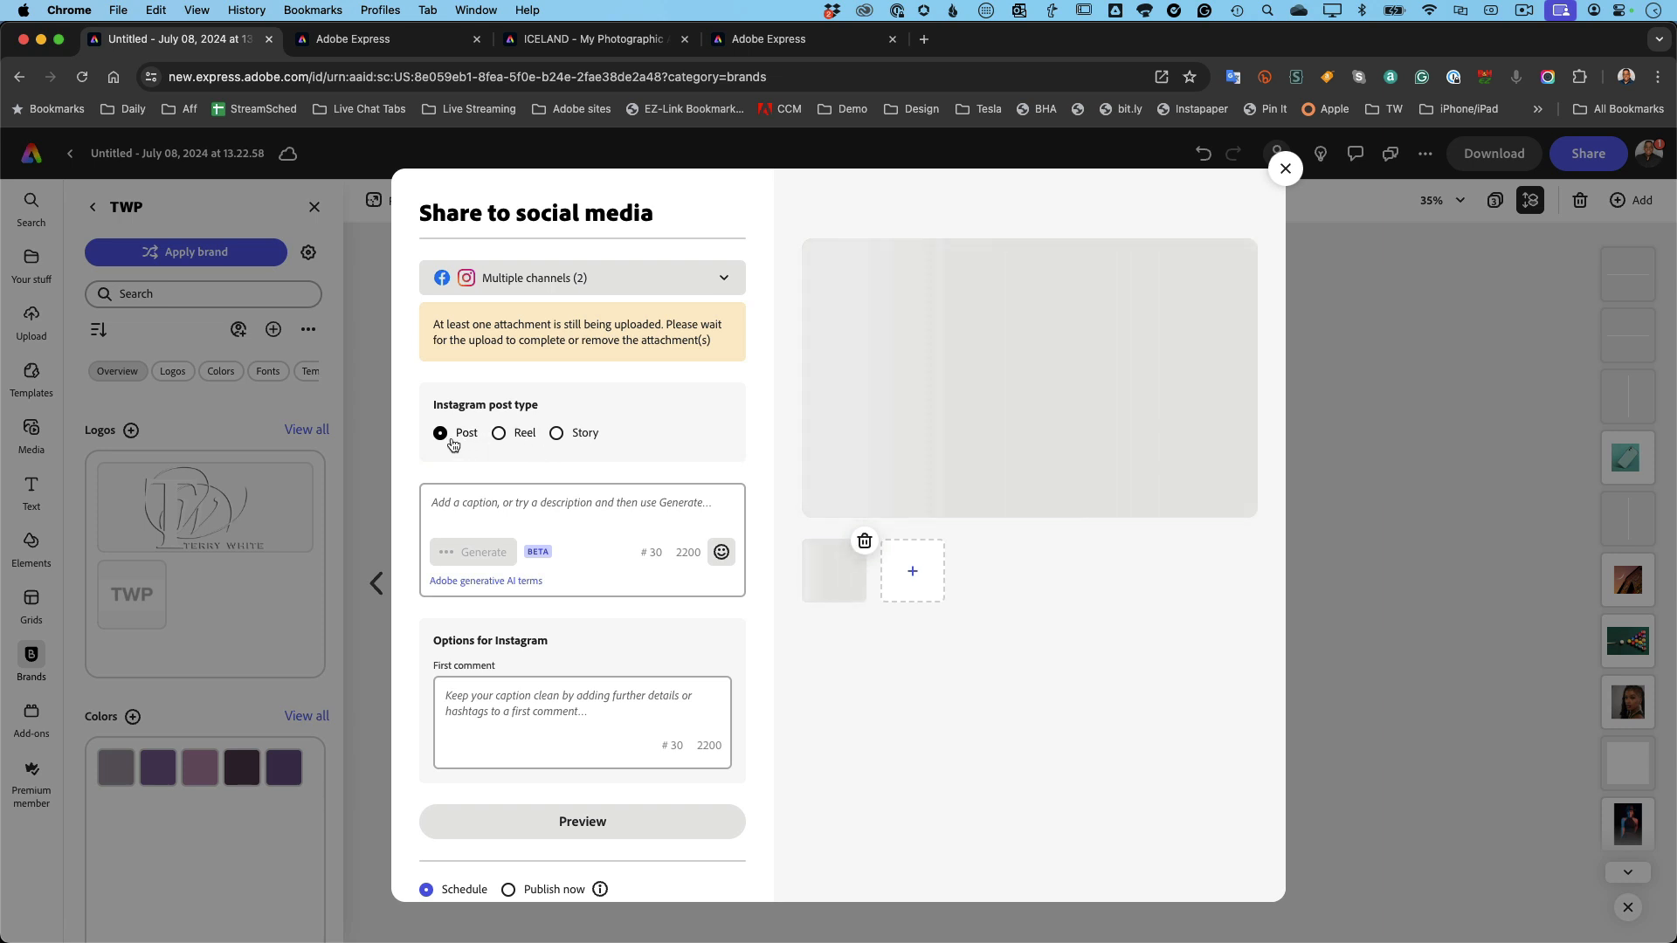
Step: Set the Instagram post type to Story and bring up the post's scheduling options
left_click(558, 434)
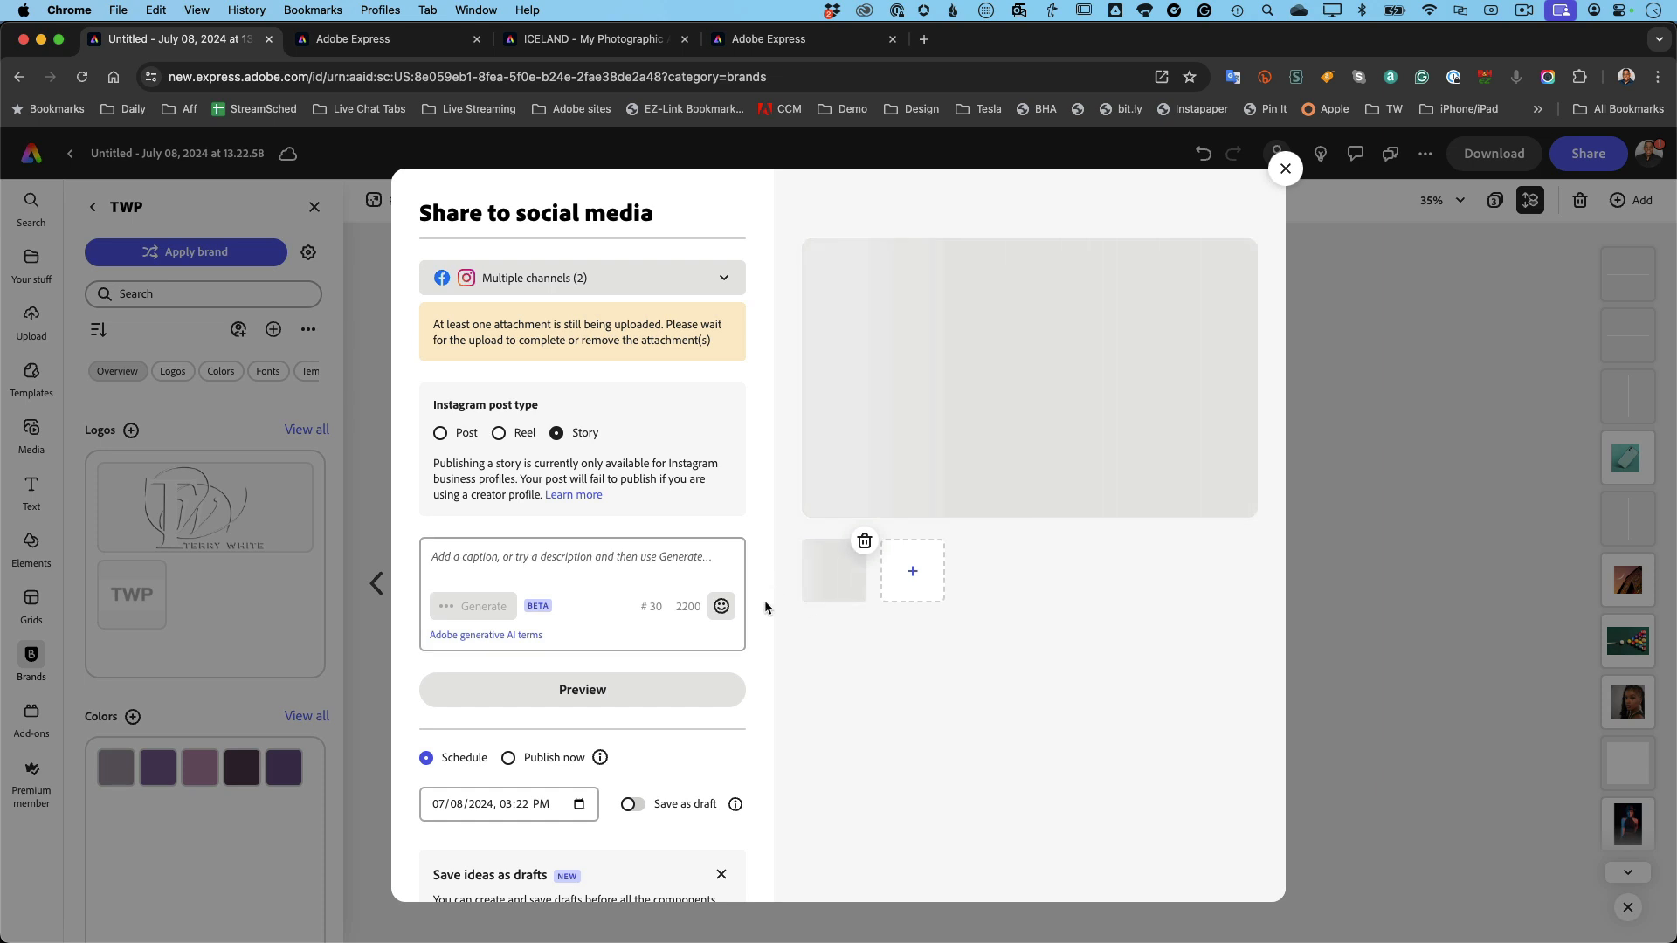
scroll(765, 607, "down", 2)
scroll(765, 607, "down", 1)
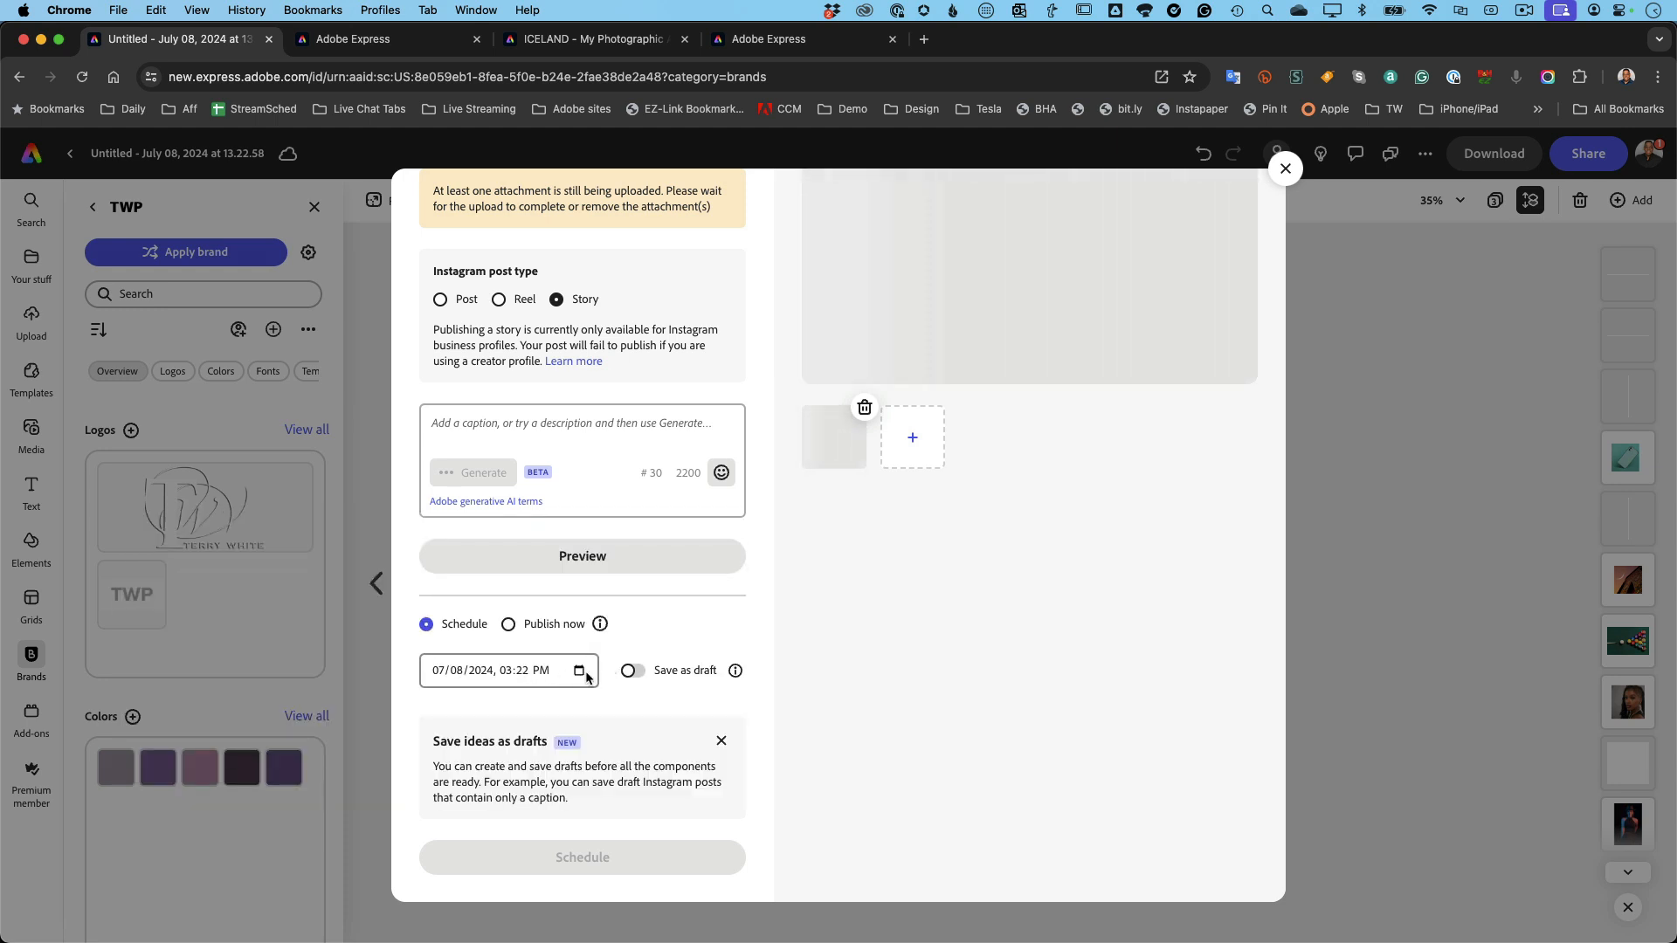
Step: Choose immediate publishing for the post and write the caption "Check out the results from my latest photo shoot!"
left_click(540, 626)
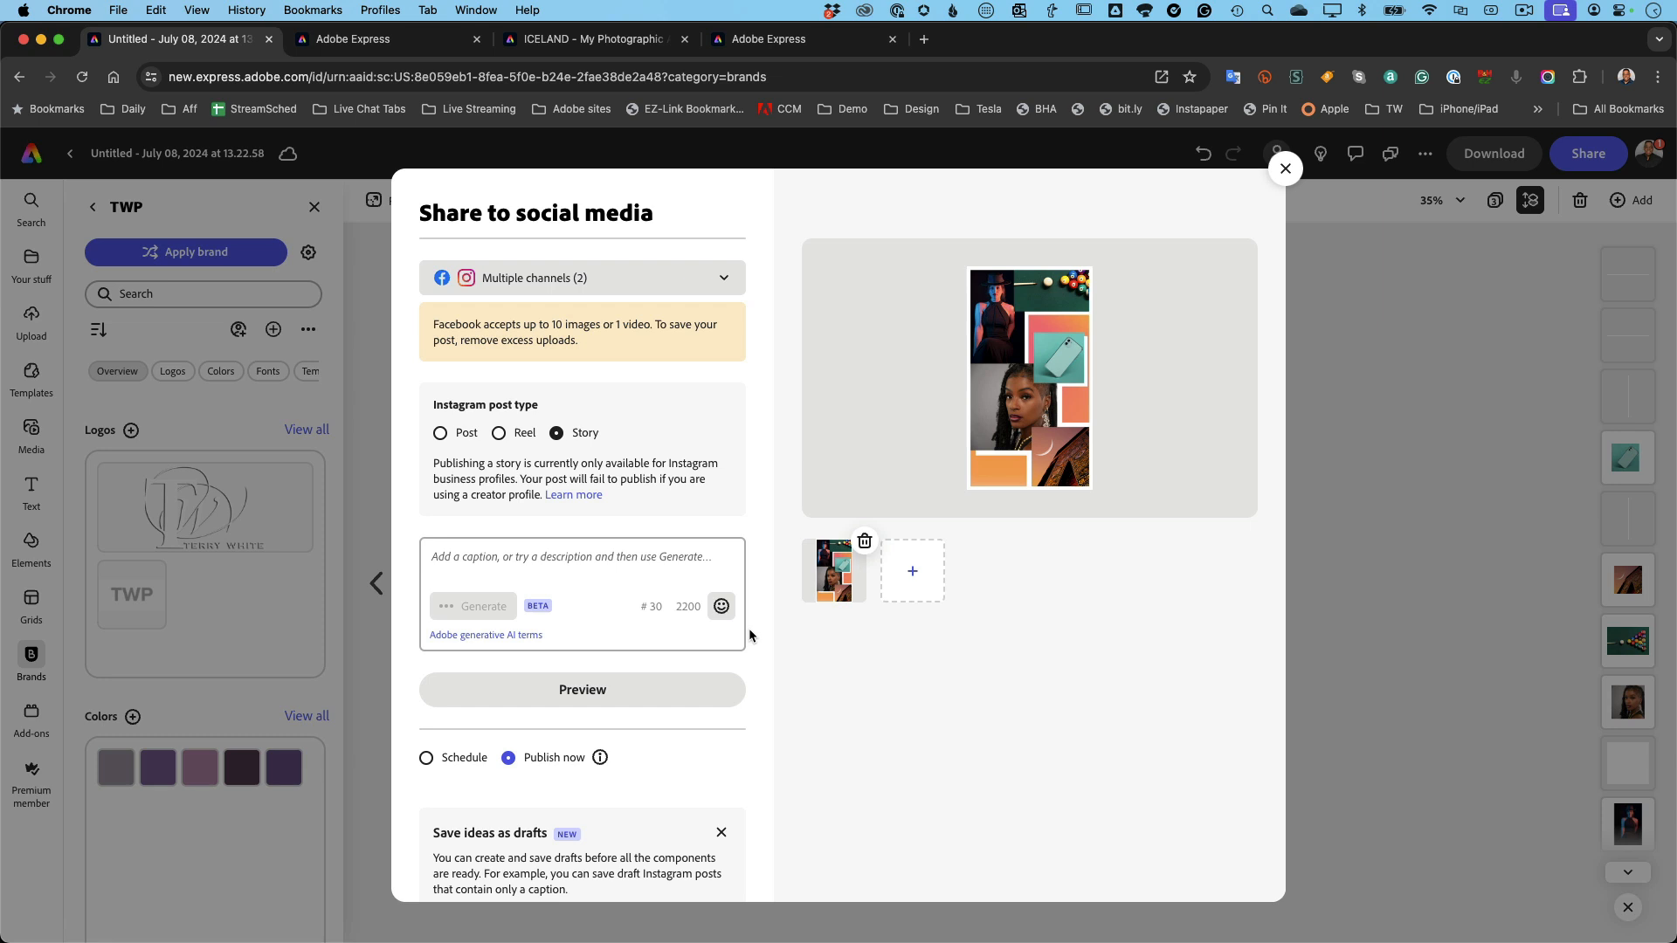
left_click(525, 560)
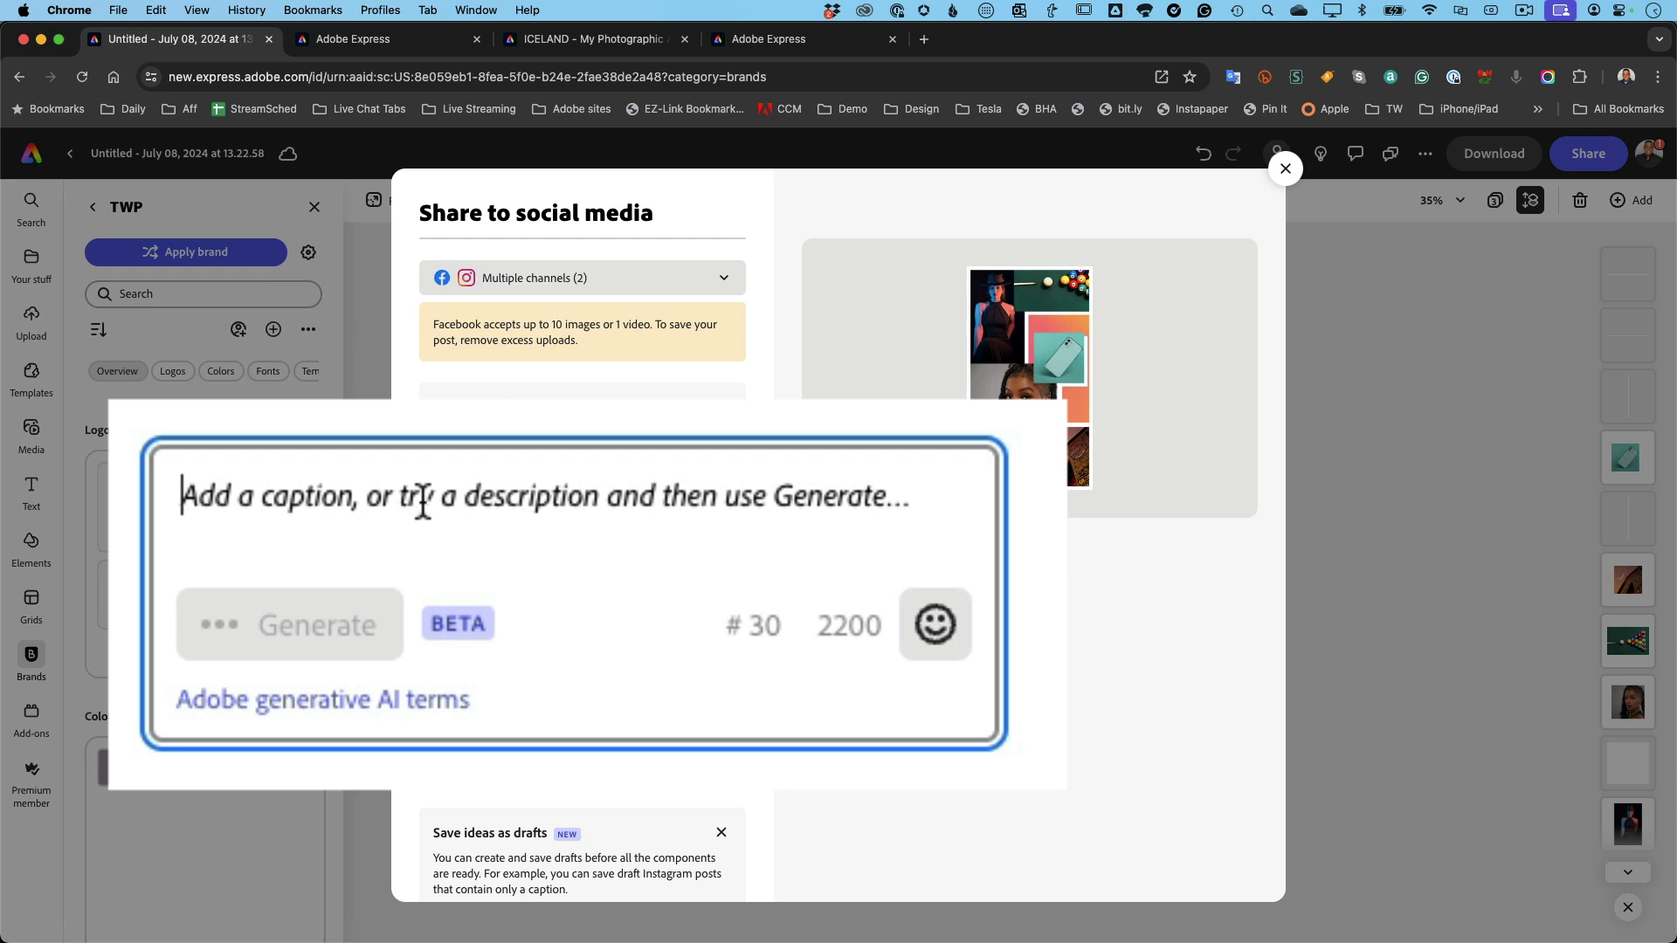
type("Check ")
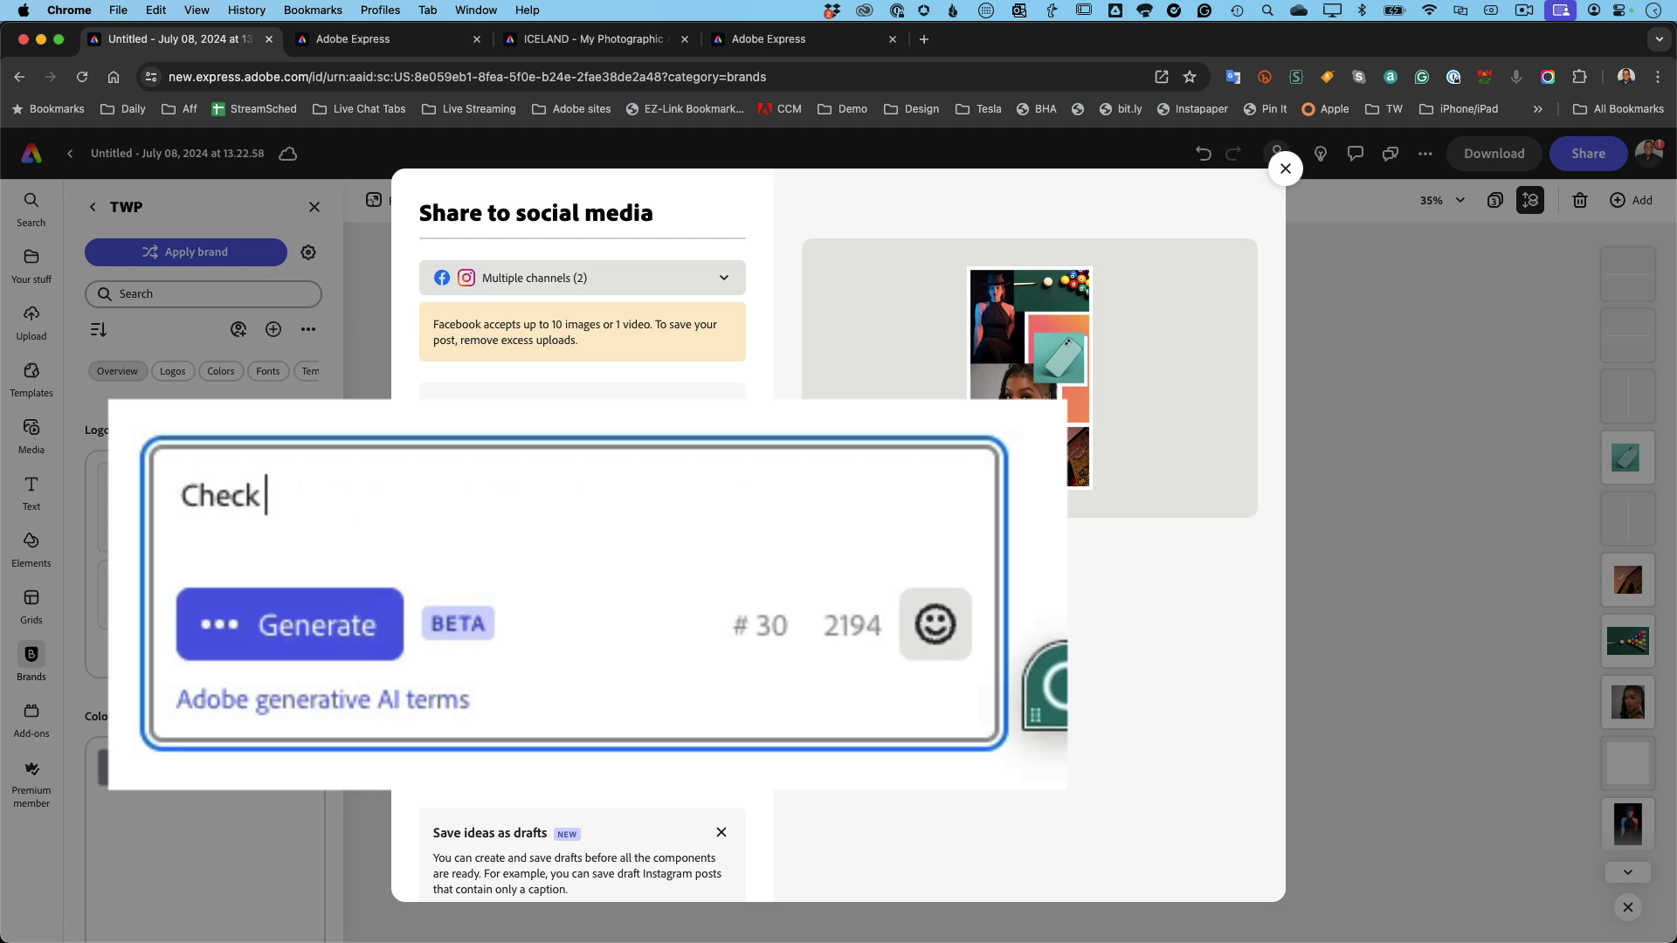
type("out the photos")
key("BackSpace")
key("BackSpace")
key("BackSpace")
key("BackSpace")
key("BackSpace")
key("BackSpace")
type("resul")
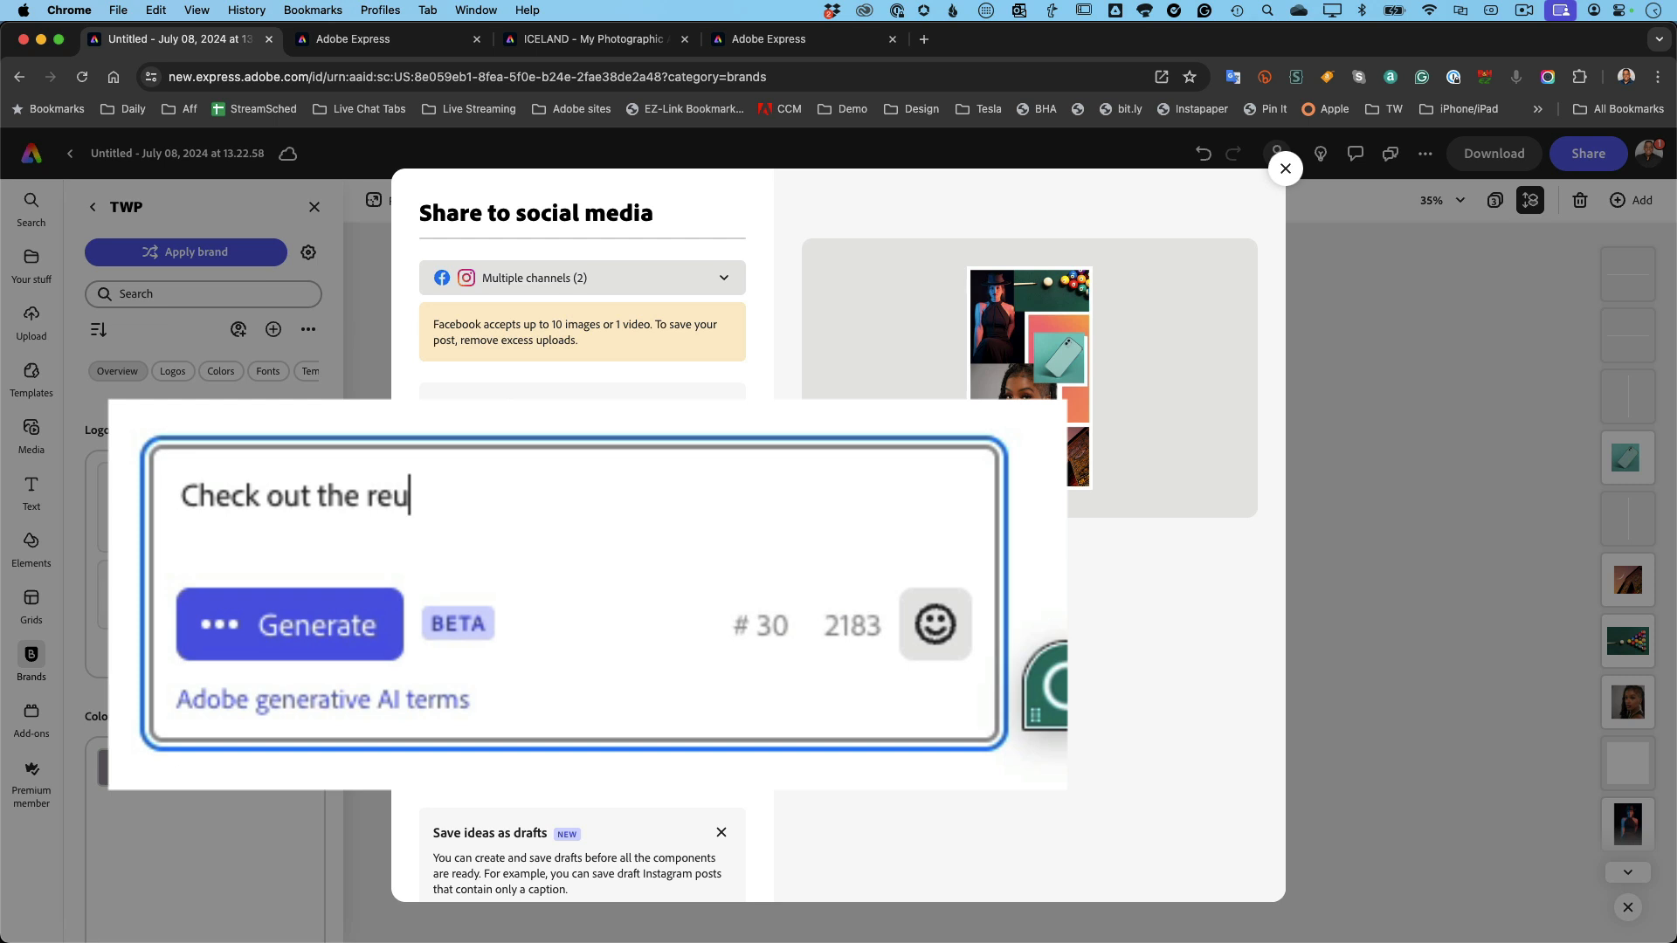
type("ts from y")
key("BackSpace")
type("my latest photo shoot!")
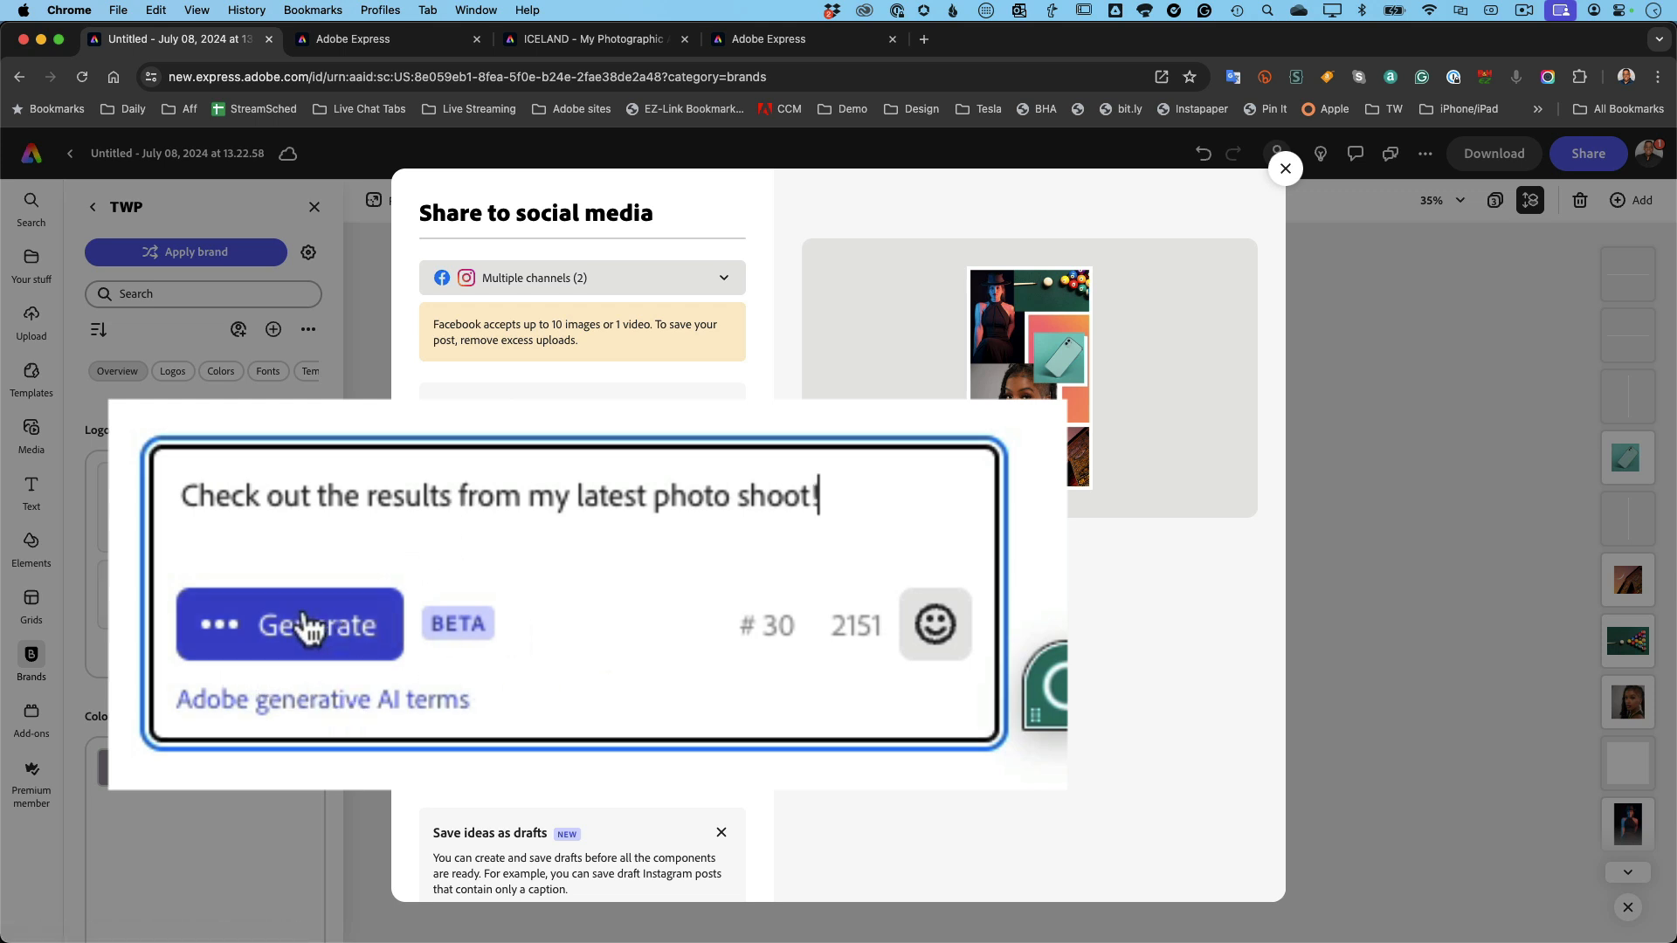
Step: Rewrite the caption with the AI caption generator and insert the generated version into the post
left_click(472, 609)
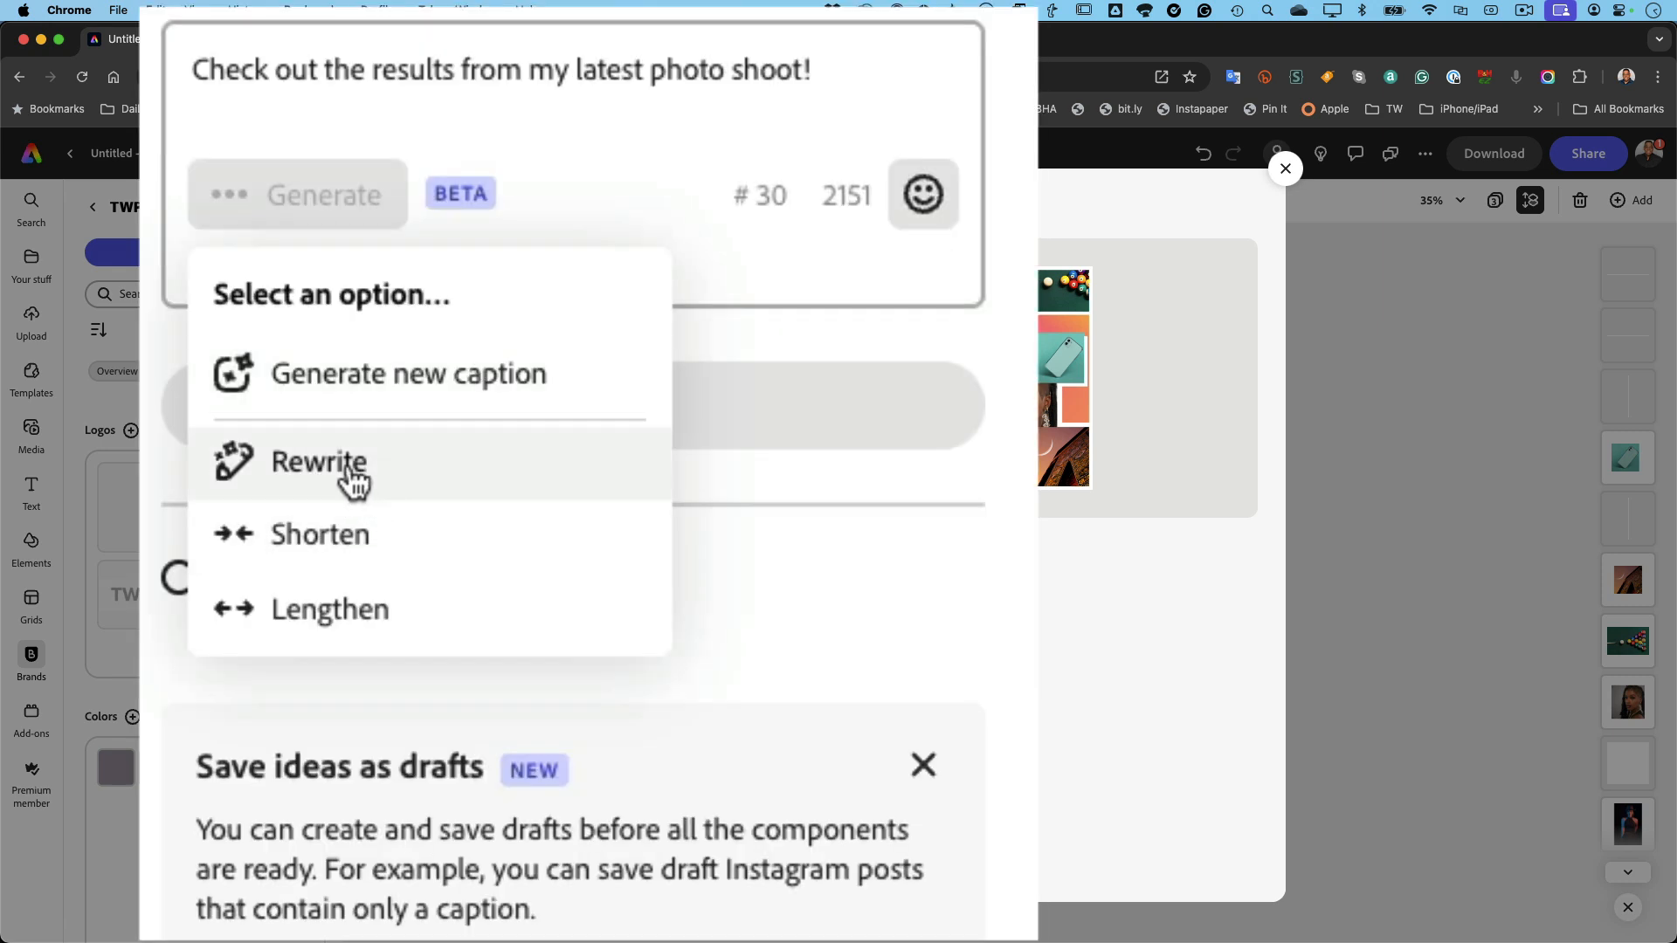
left_click(354, 479)
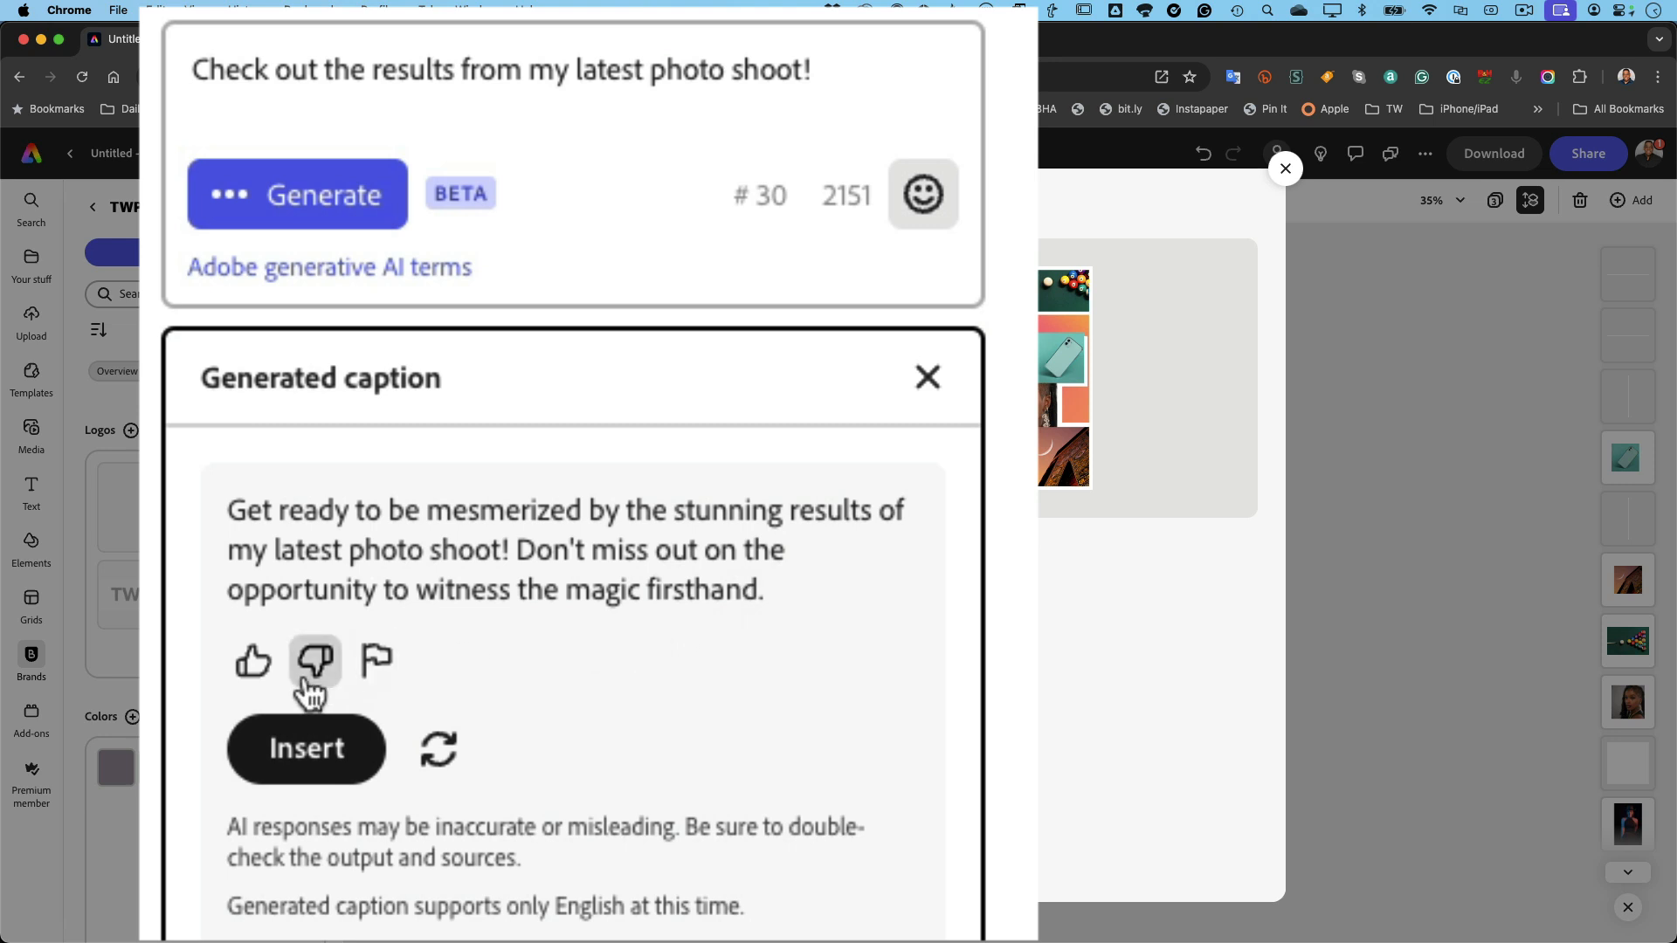
left_click(337, 762)
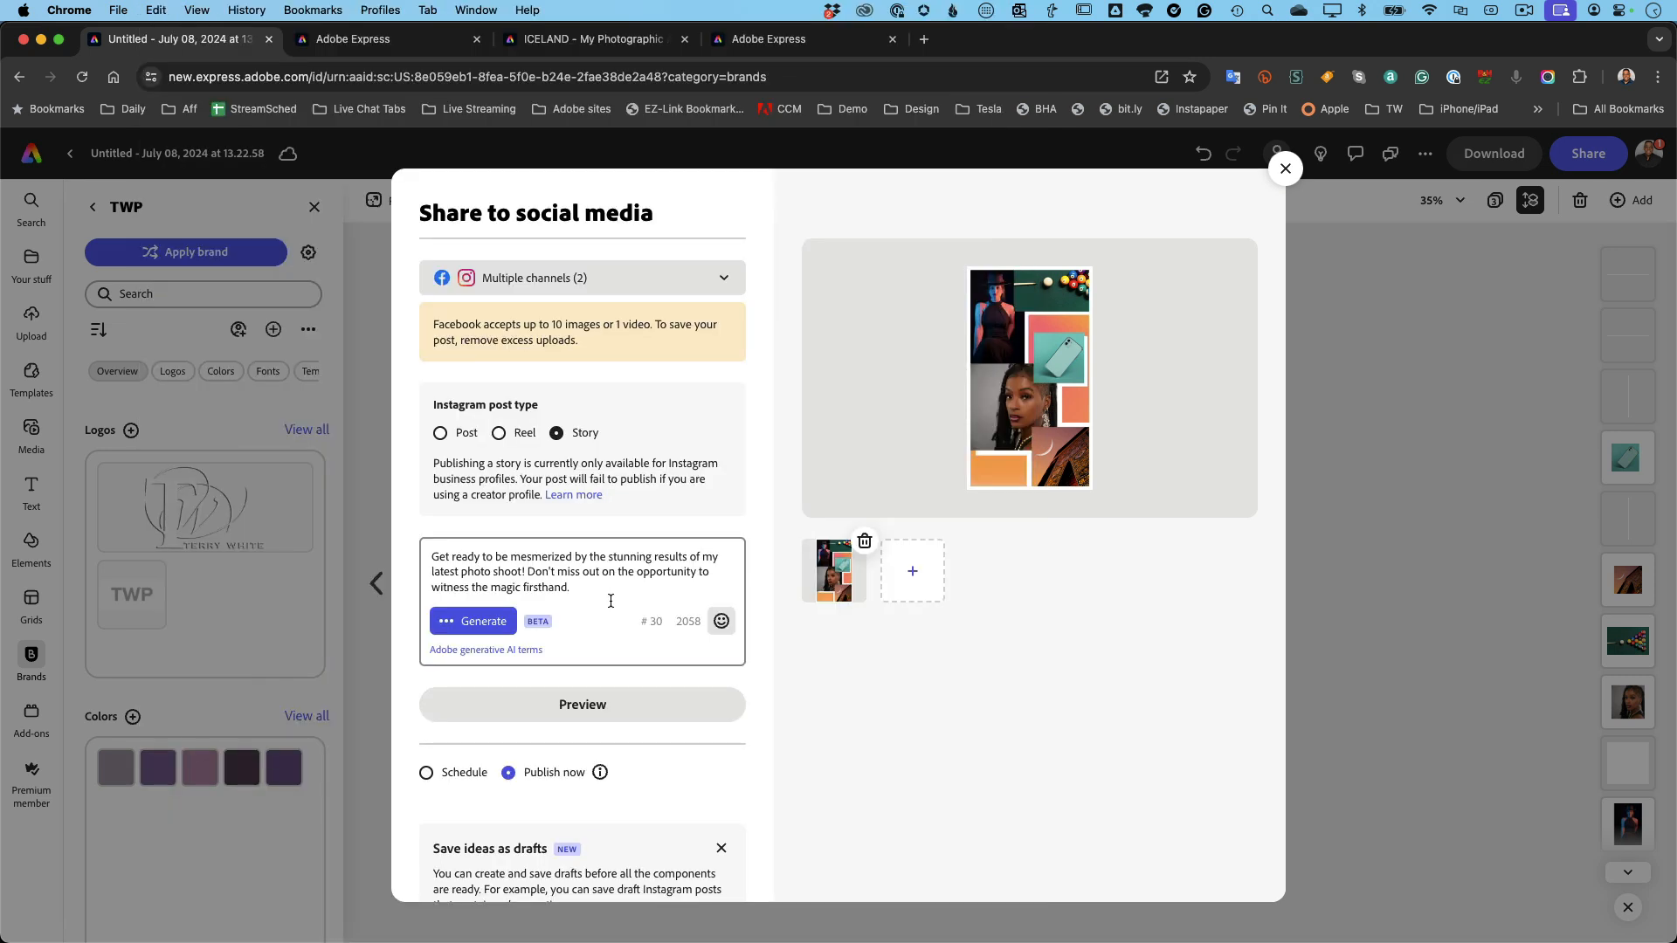
Step: Switch the post from immediate publishing back to Schedule and close the social media sharing dialog
scroll(610, 601, "down", 3)
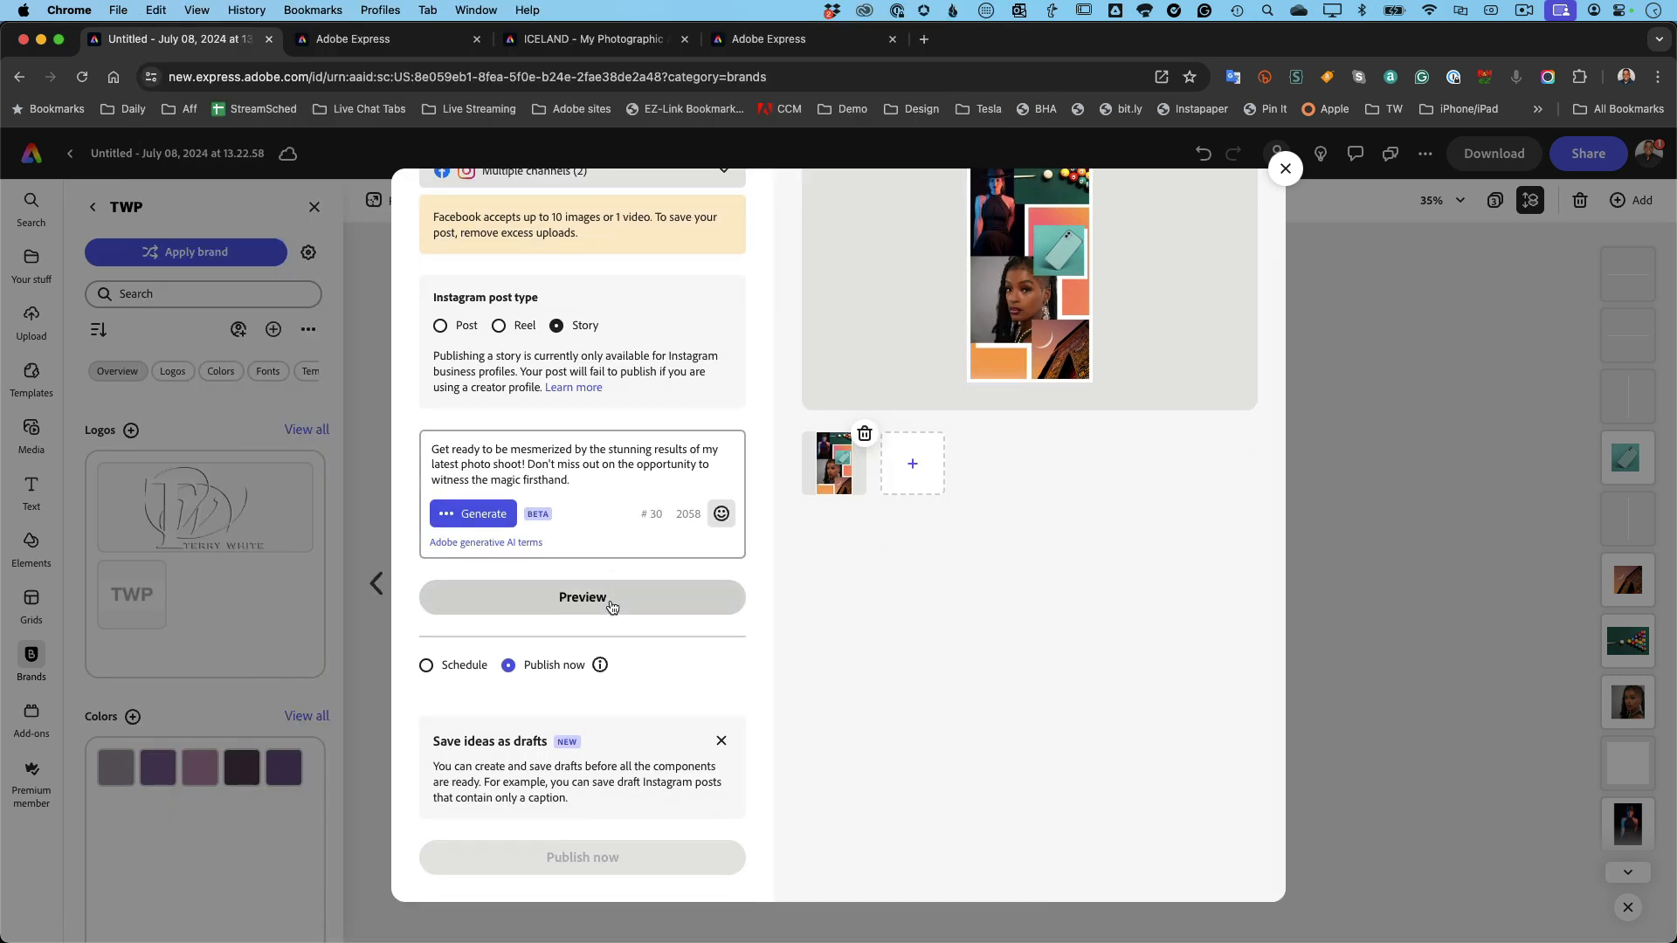
scroll(454, 694, "up", 3)
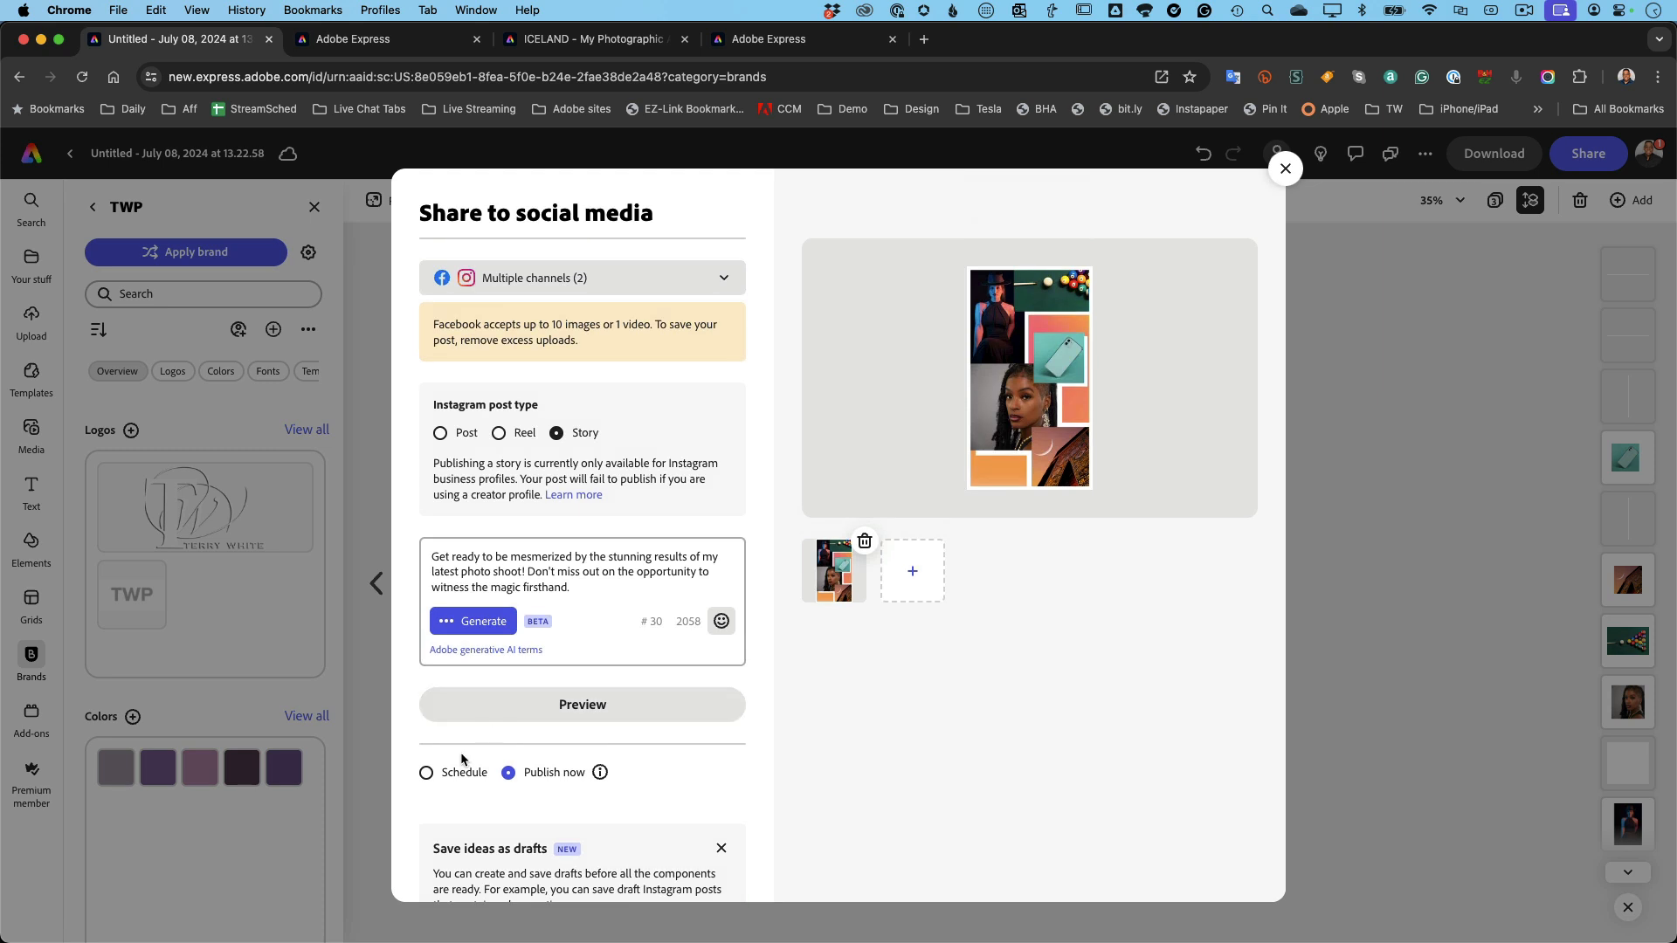
left_click(459, 774)
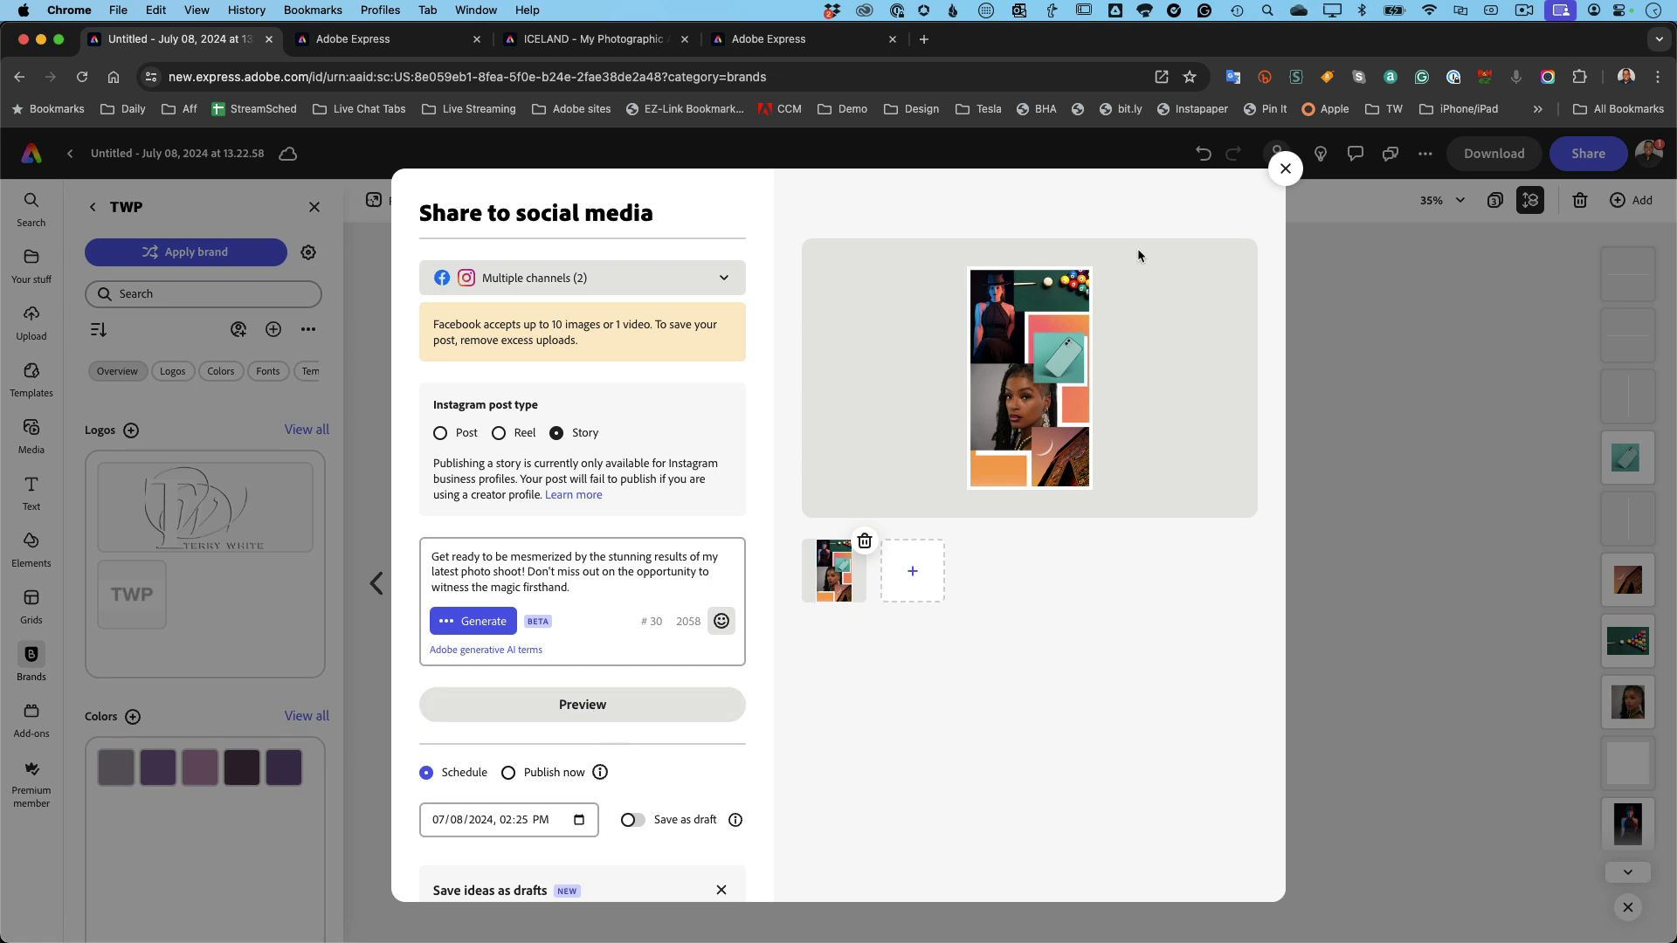
left_click(1285, 168)
Step: Browse the creation options on the home page in the other browser tab, create a webpage from scratch and check its content block choices
left_click(402, 39)
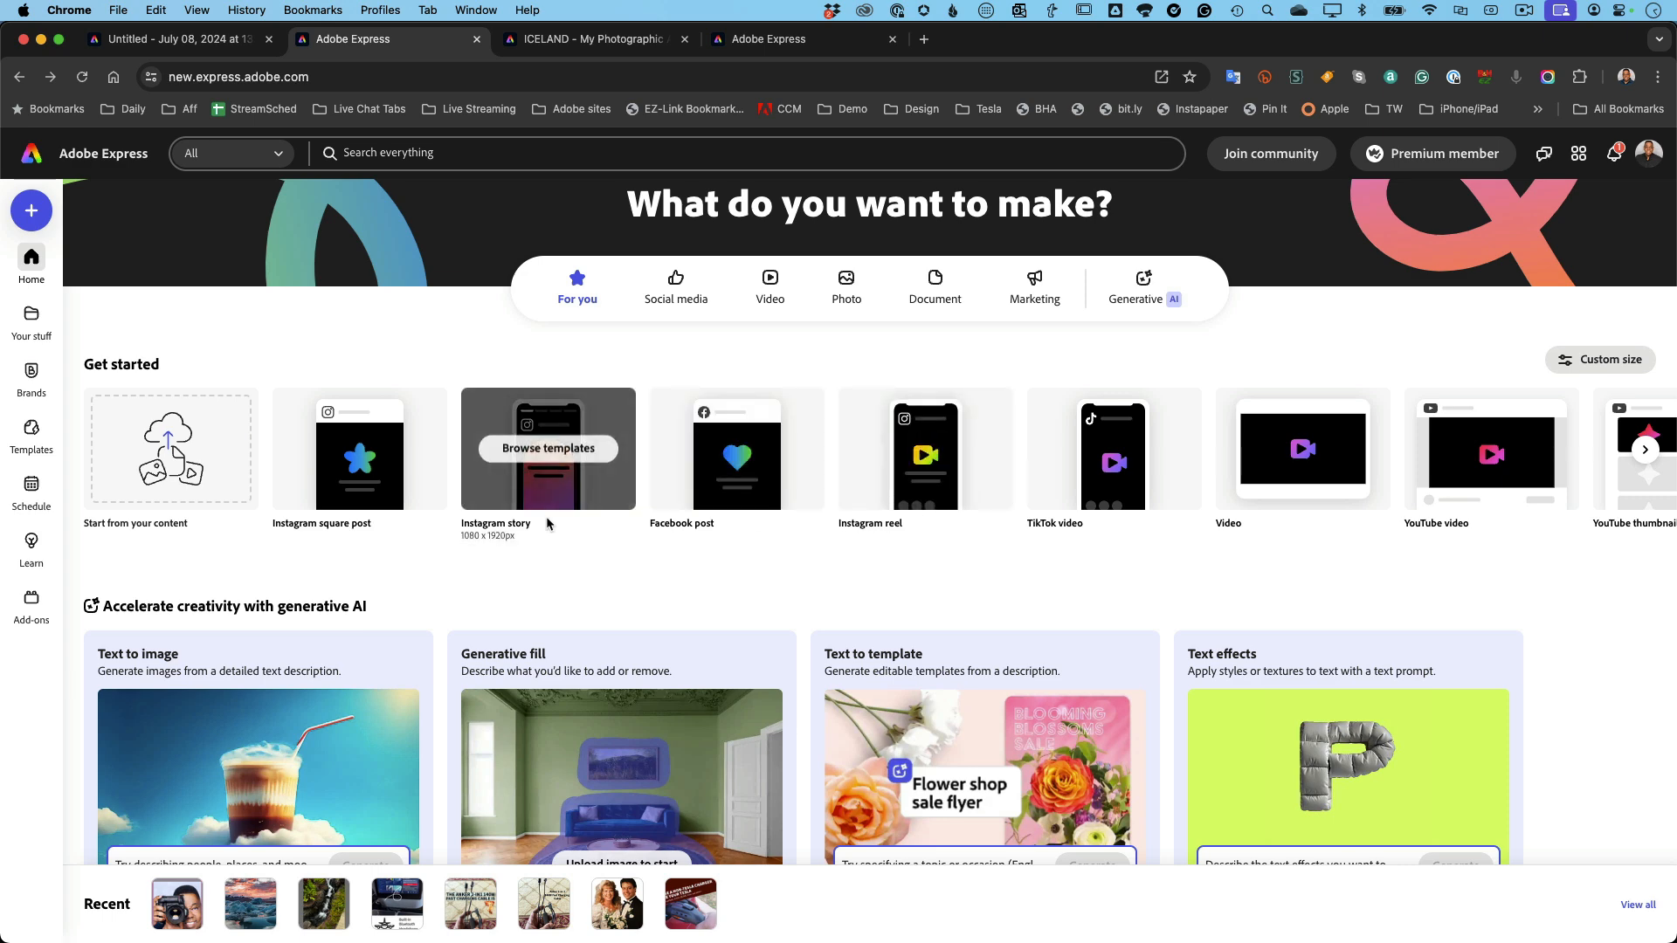
scroll(725, 554, "down", 2)
scroll(725, 559, "down", 15)
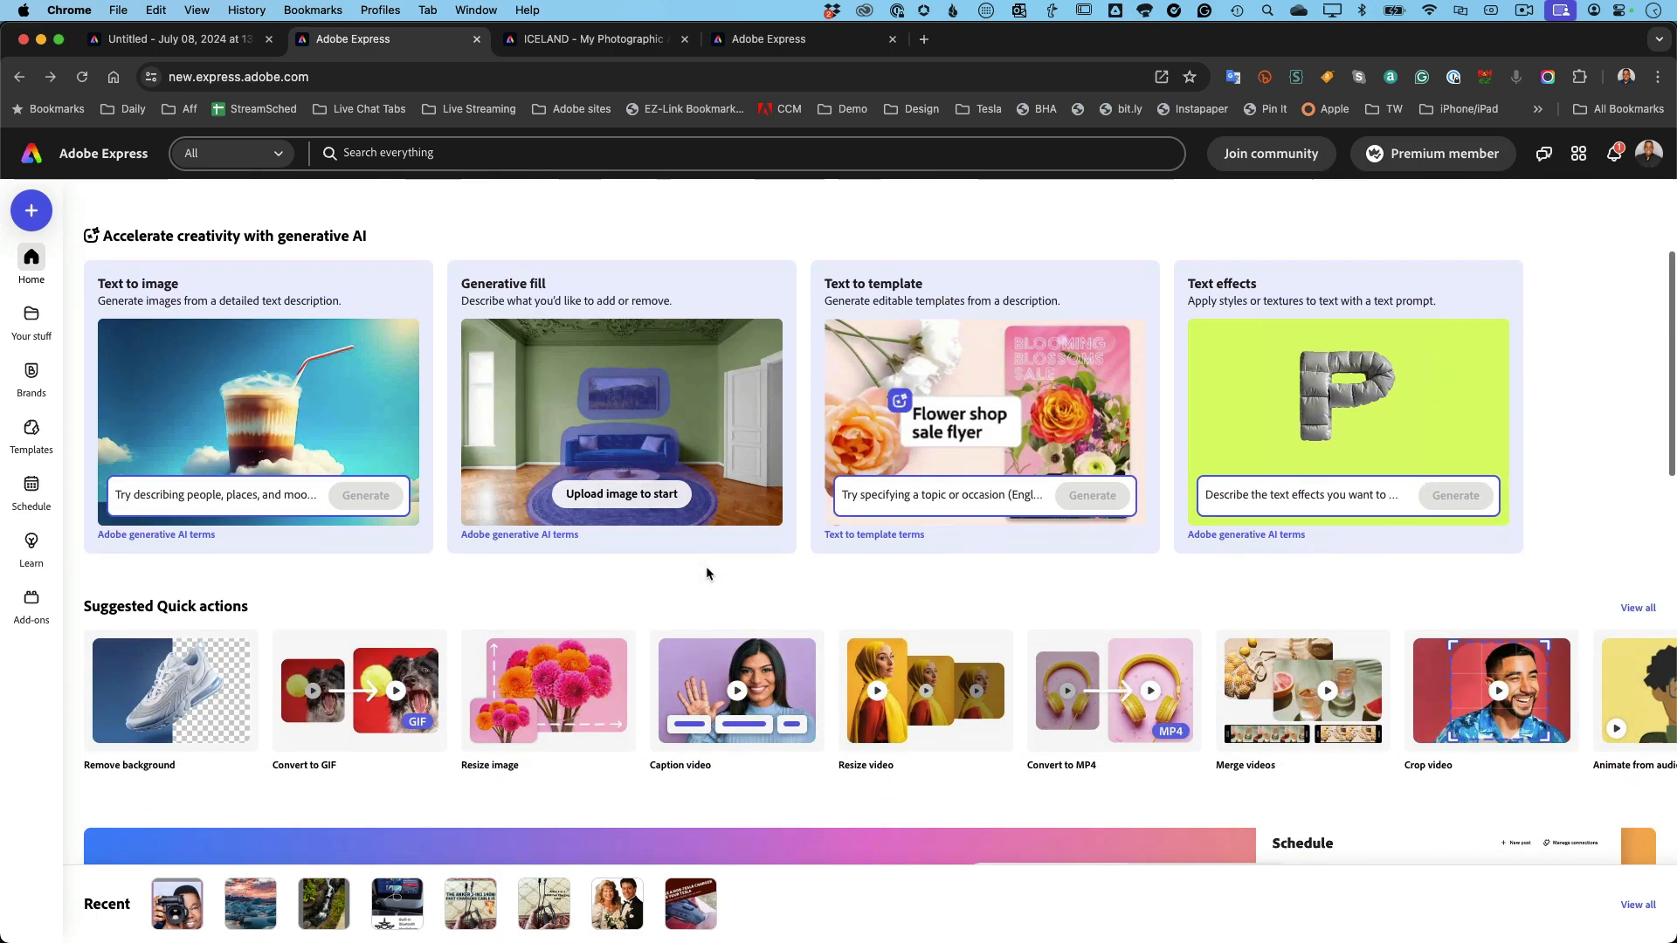
scroll(673, 573, "down", 9)
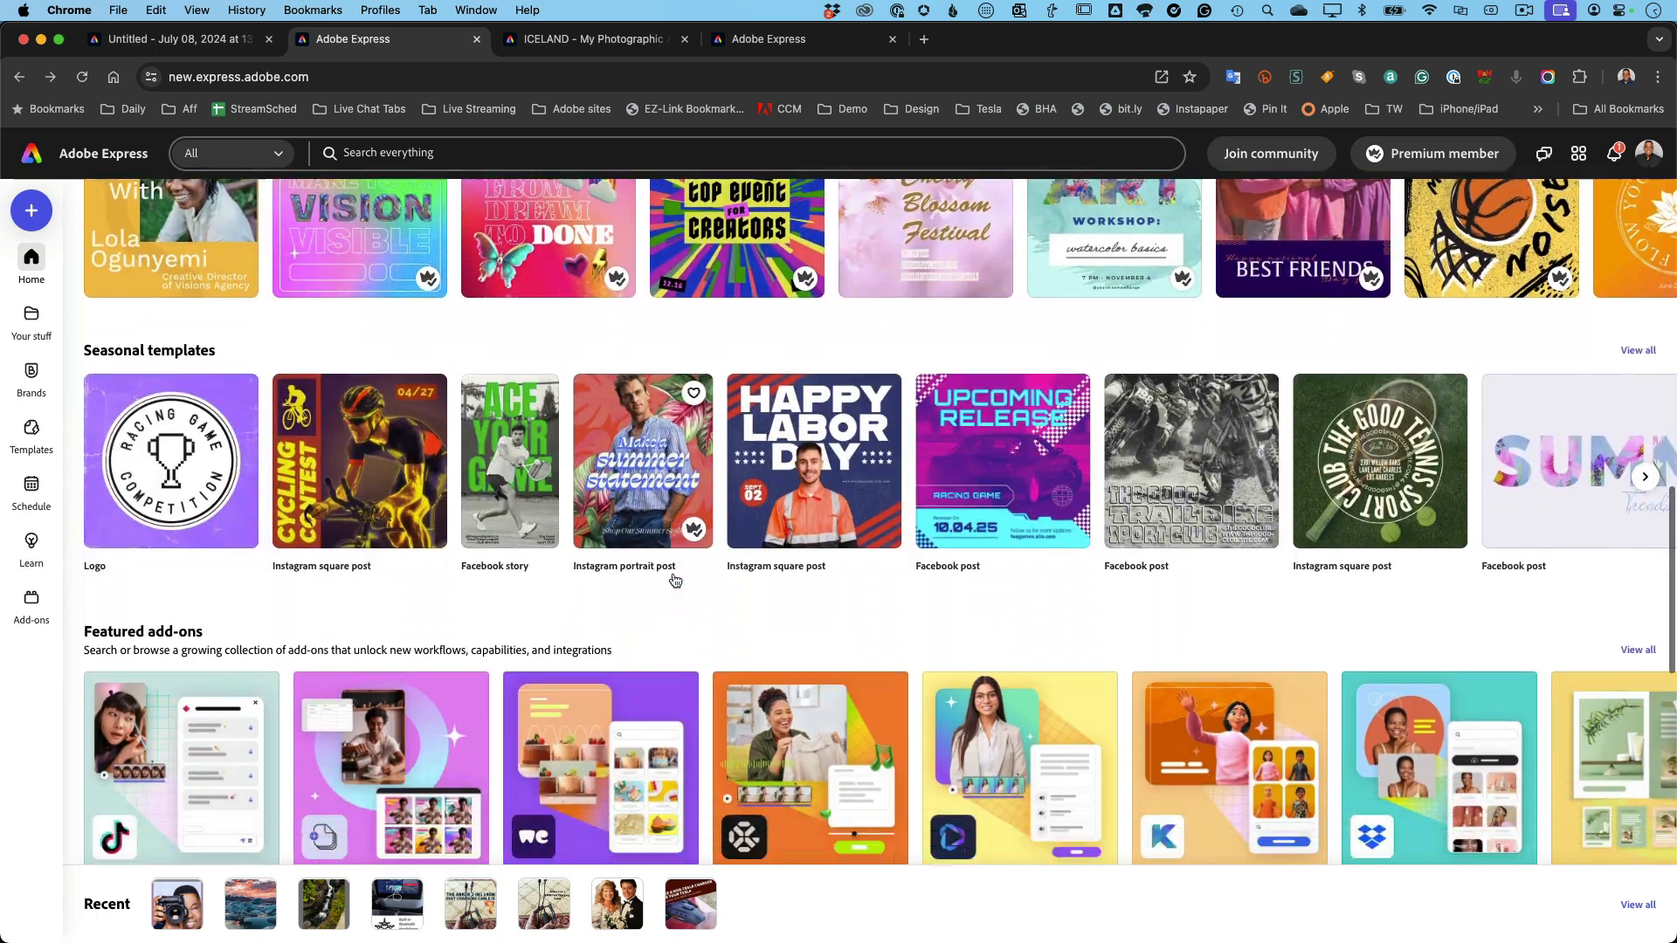
scroll(672, 573, "up", 16)
scroll(673, 573, "up", 10)
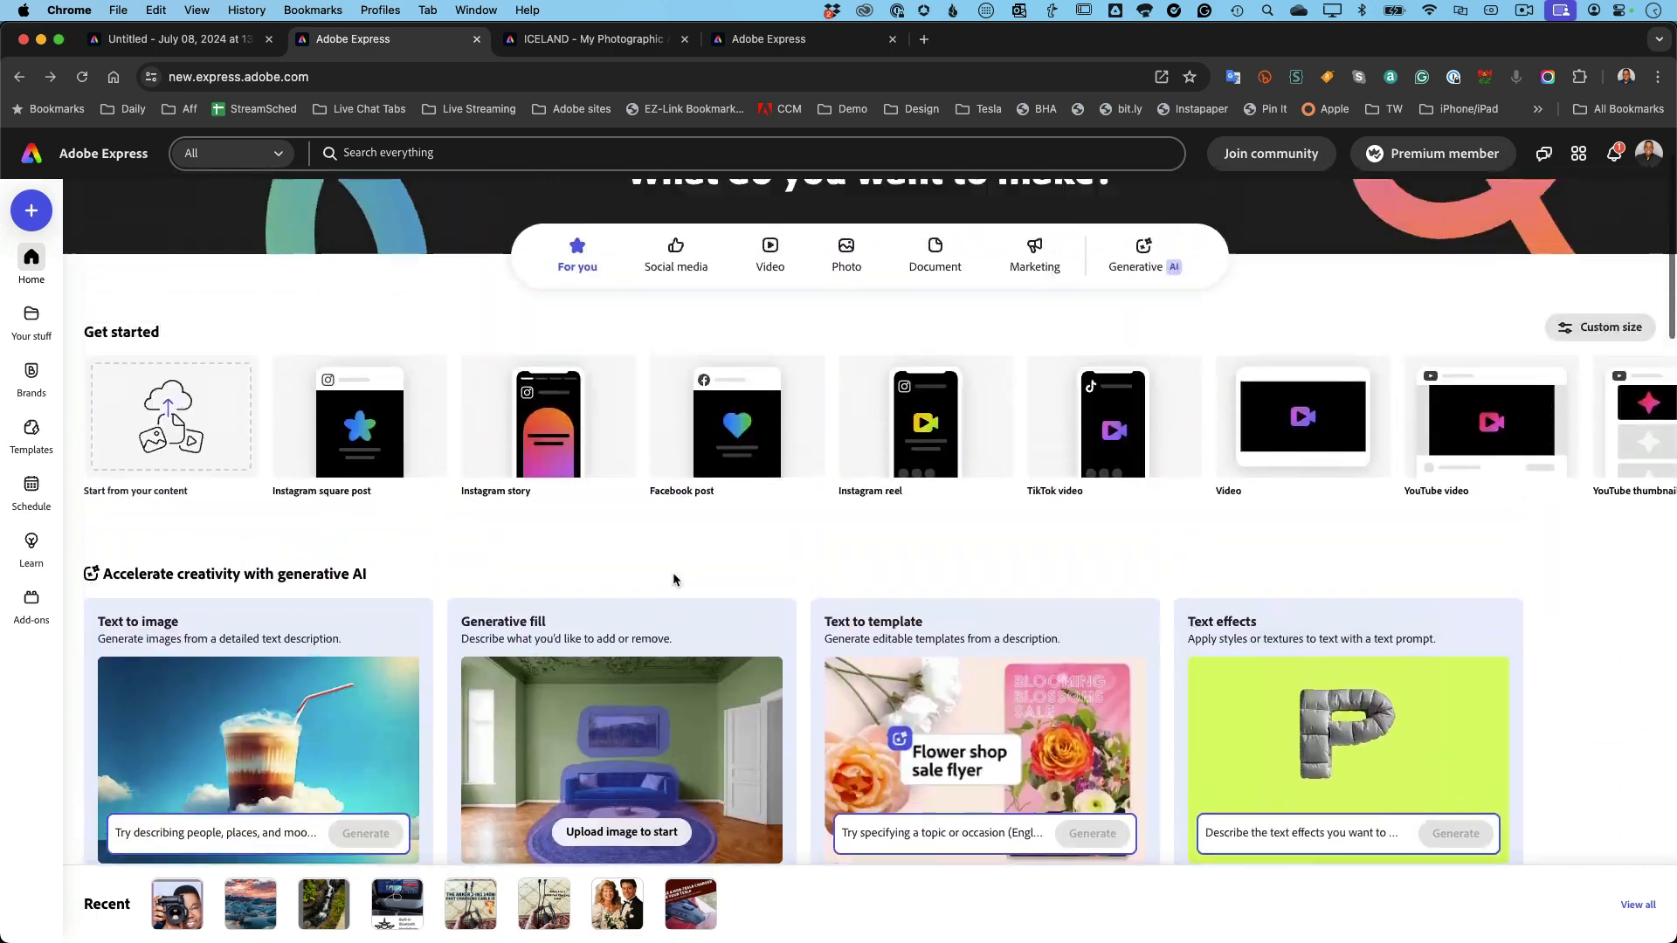
scroll(1067, 498, "right", 5)
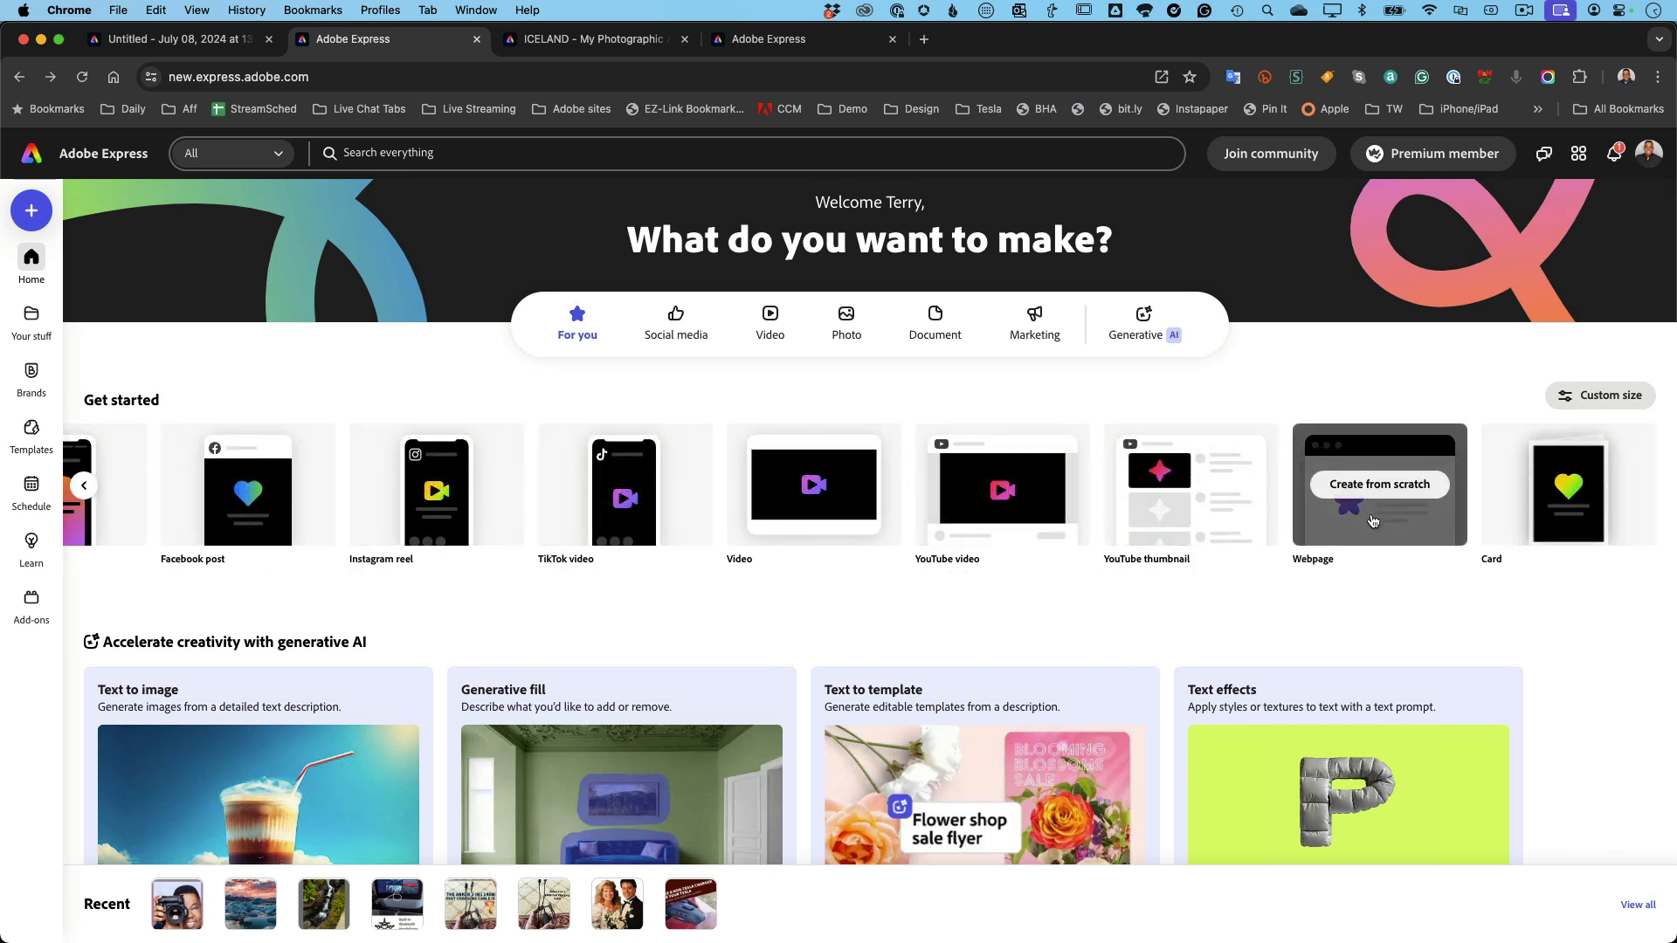
left_click(1373, 515)
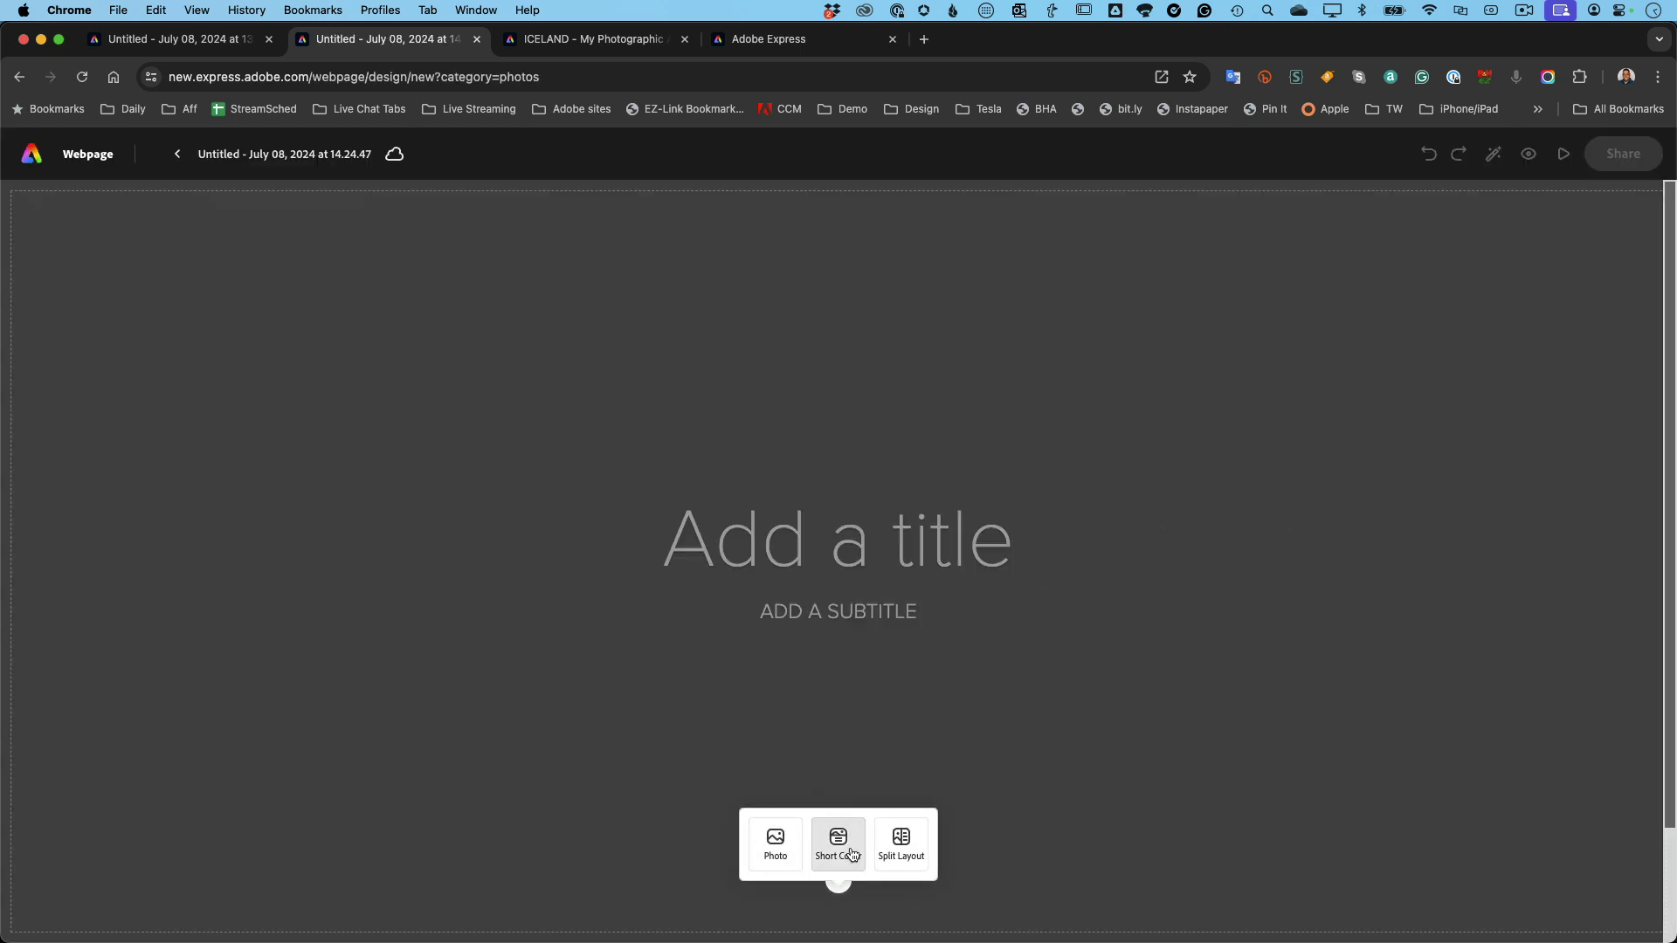
scroll(1127, 827, "down", 3)
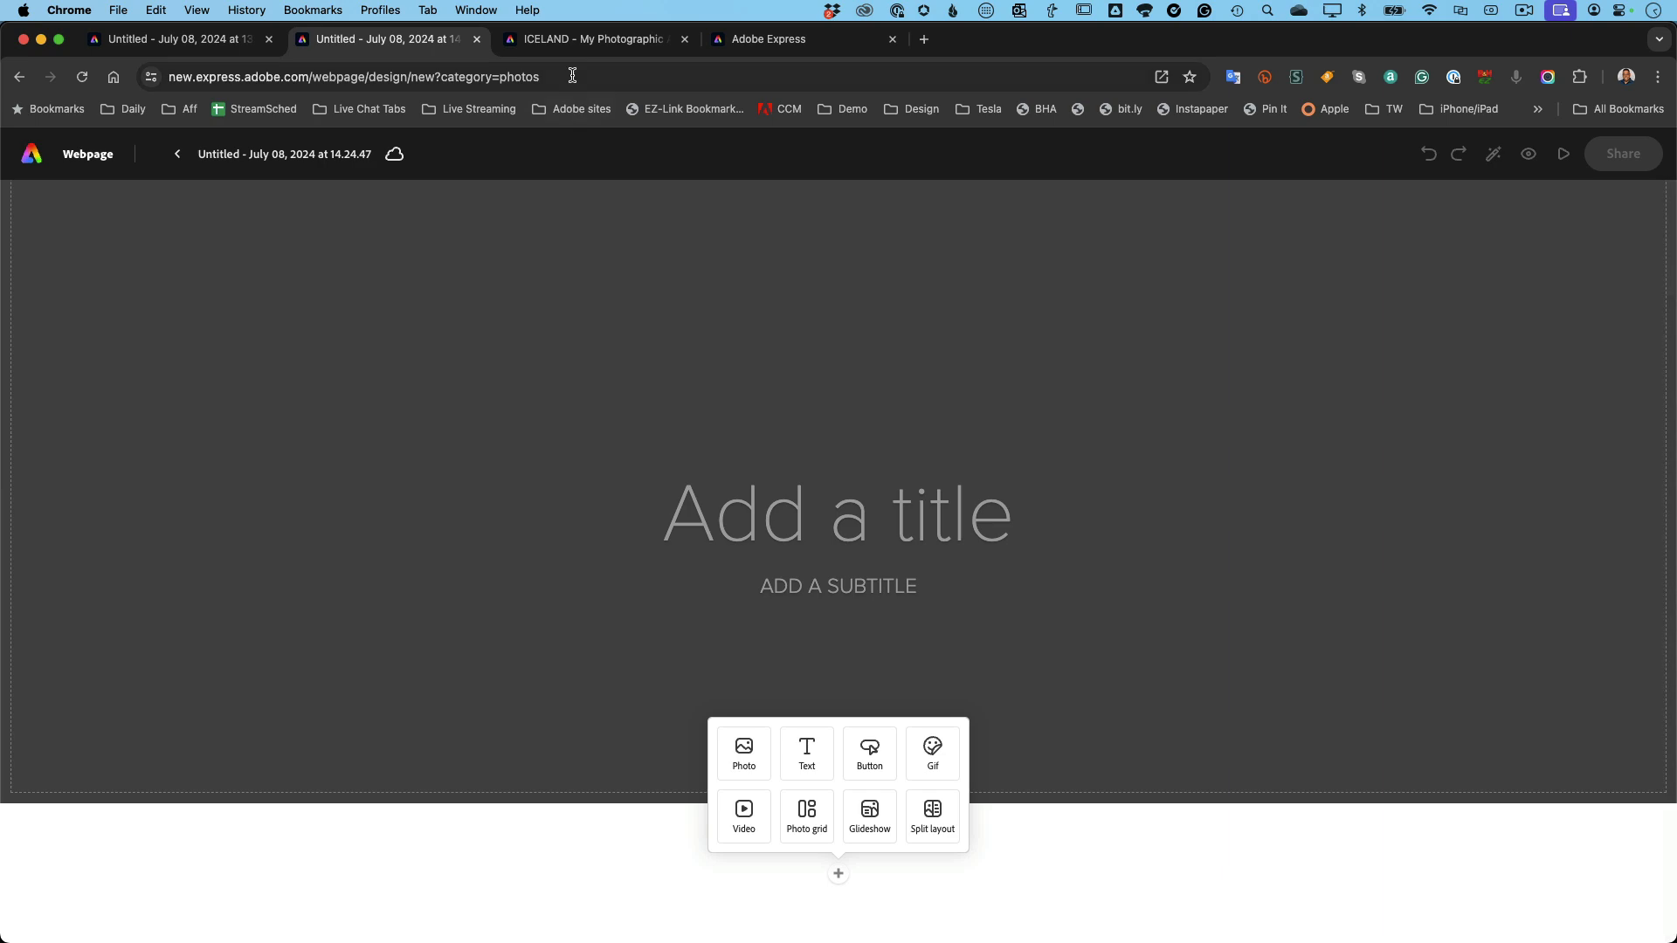
Step: Switch to the "ICELAND - My Photographic Adventure" webpage and examine its title image, photo grid, full-width photos and captions
left_click(576, 40)
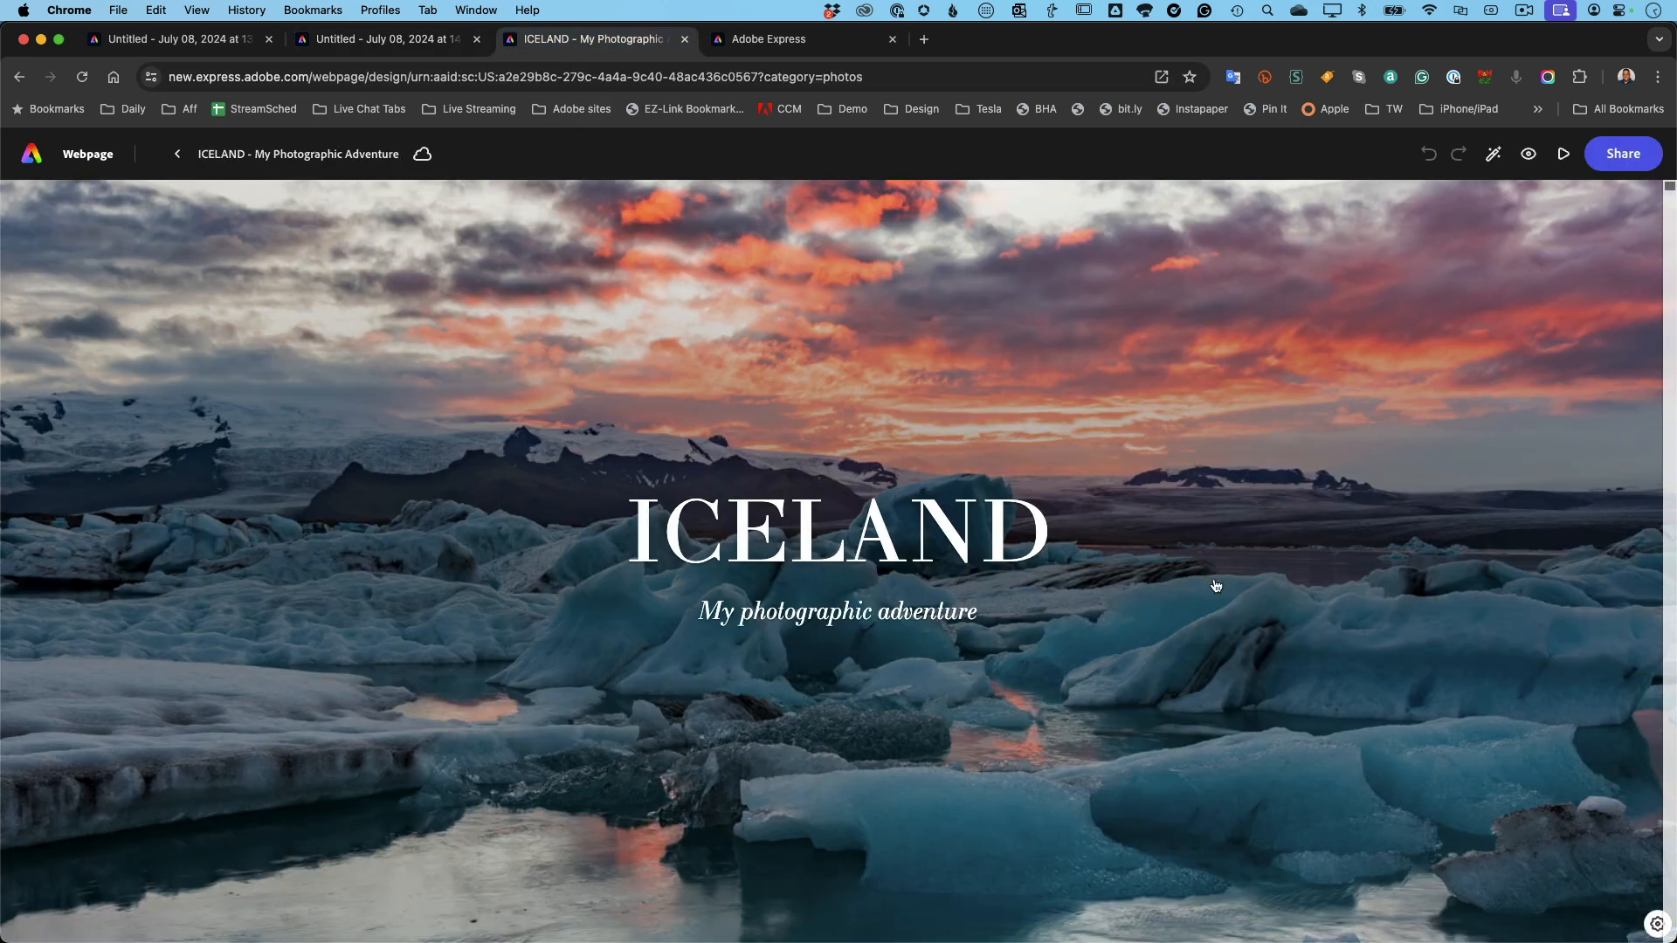
scroll(1205, 617, "down", 10)
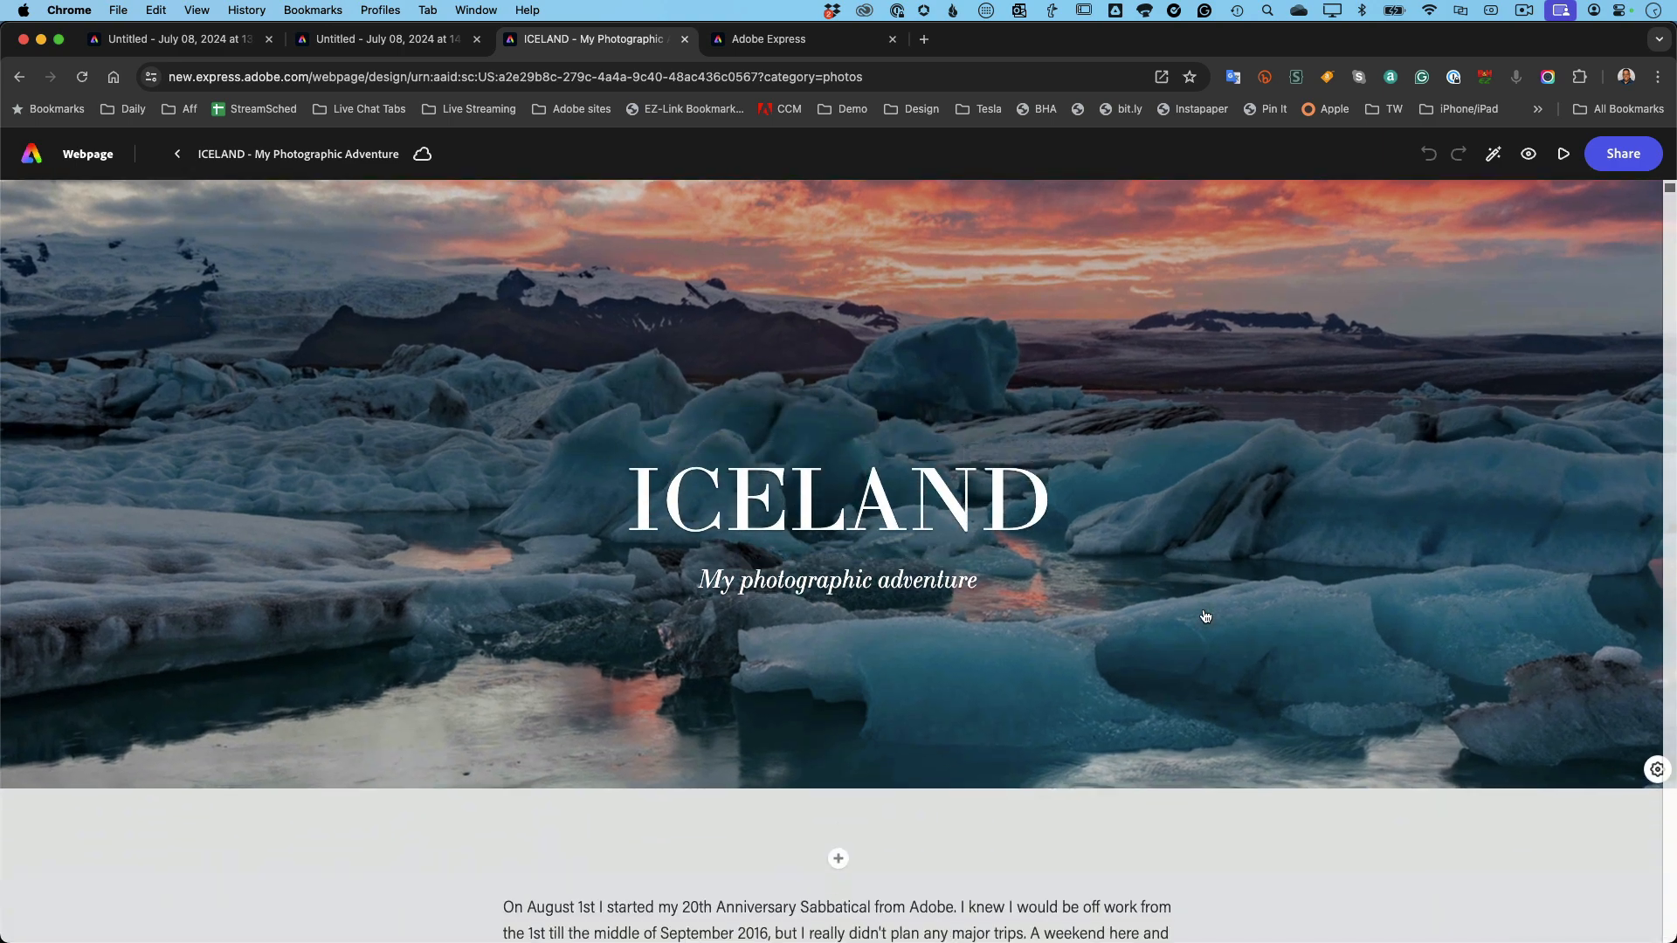
scroll(1205, 617, "up", 10)
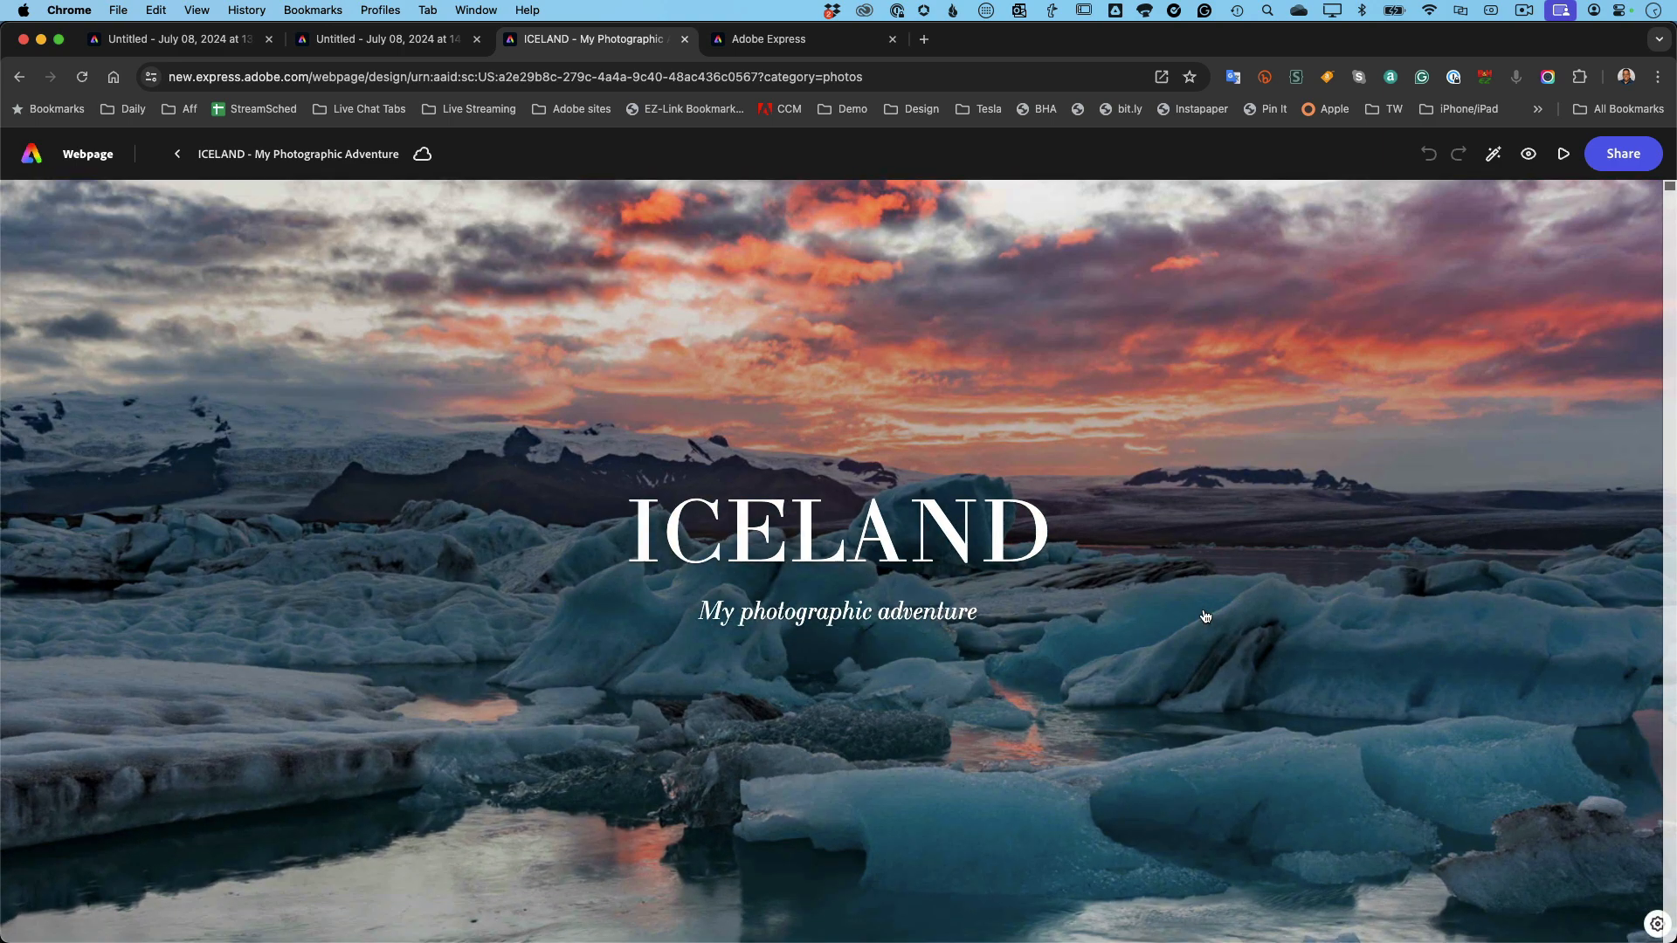
scroll(1206, 617, "down", 10)
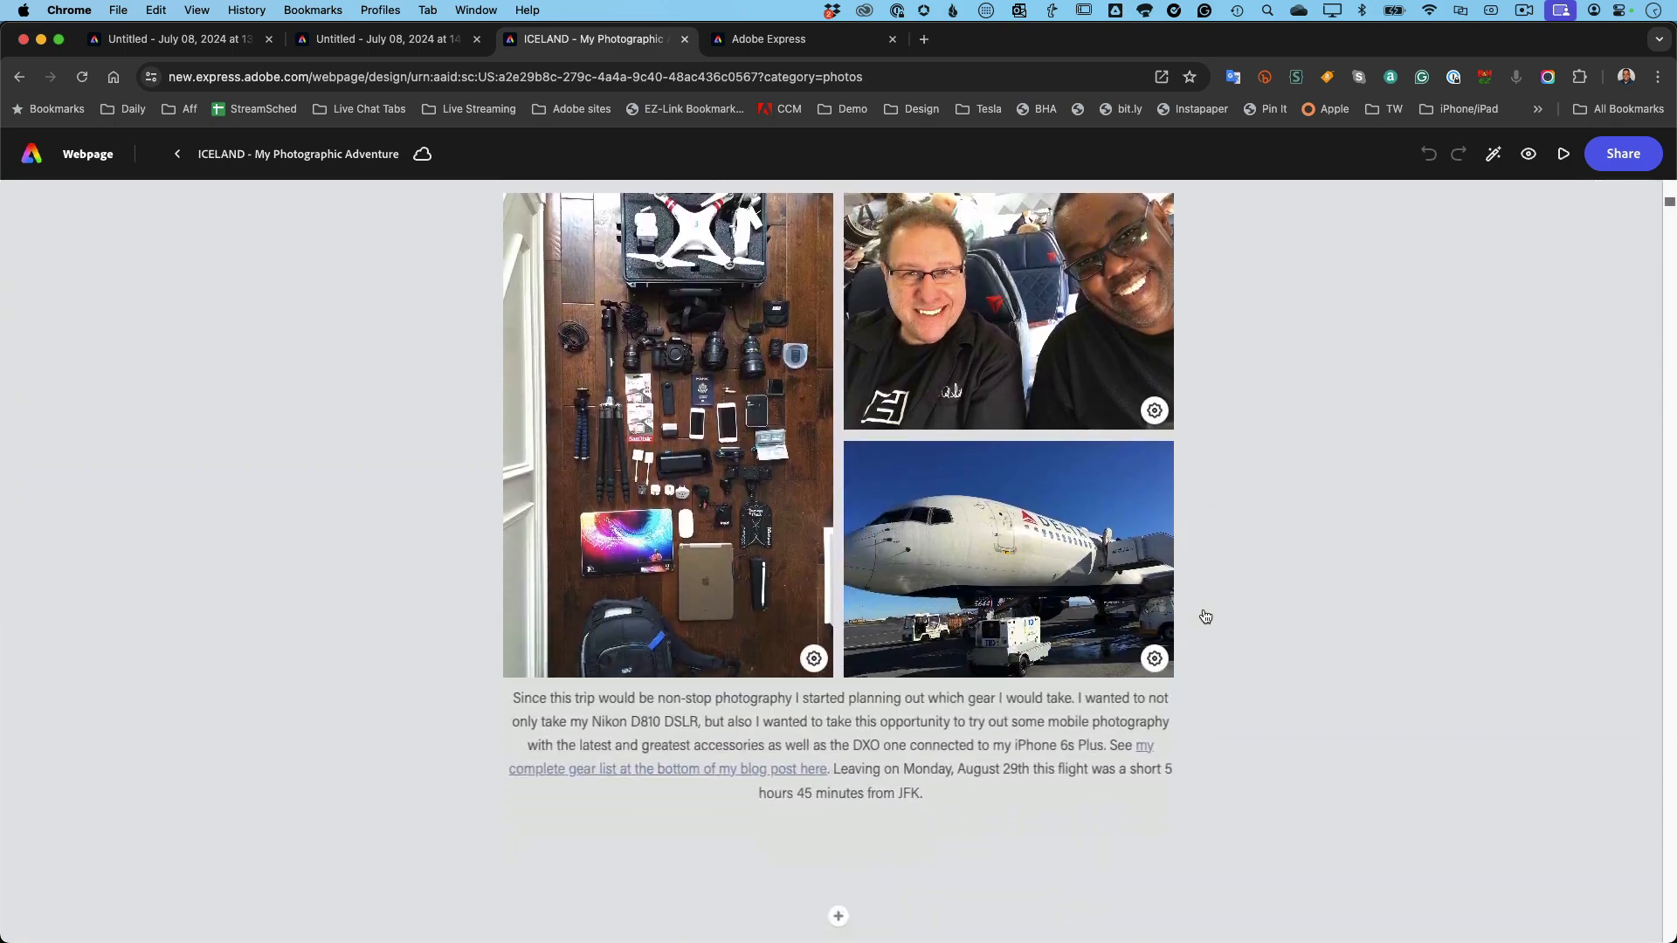
scroll(1206, 617, "down", 10)
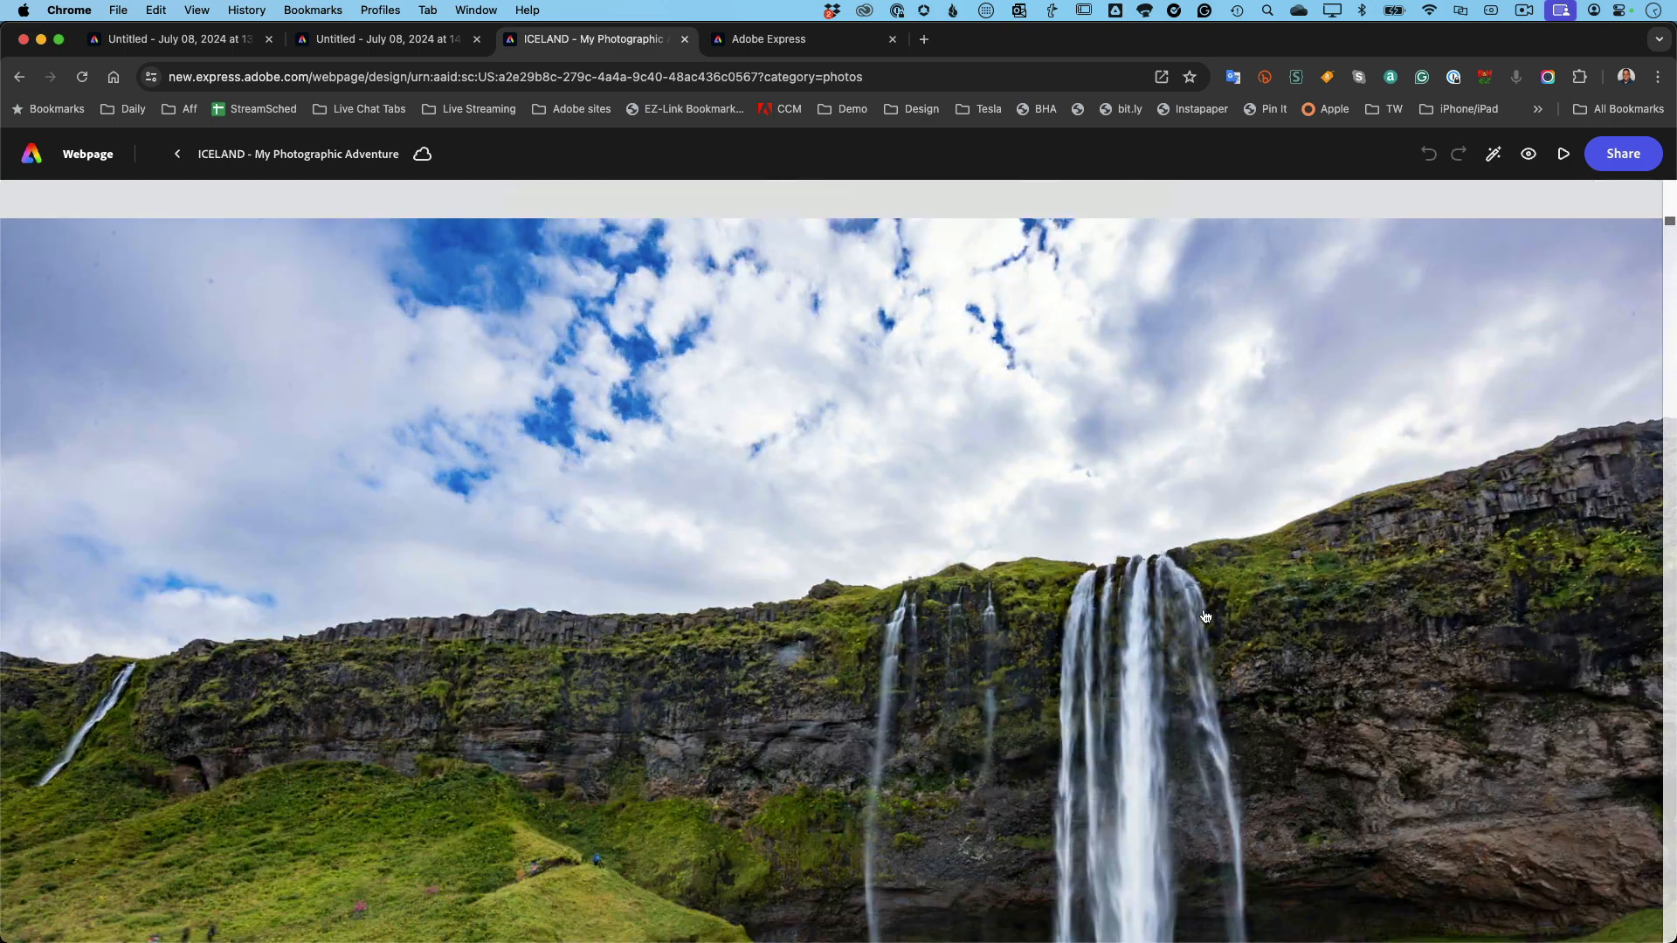
scroll(1205, 617, "down", 15)
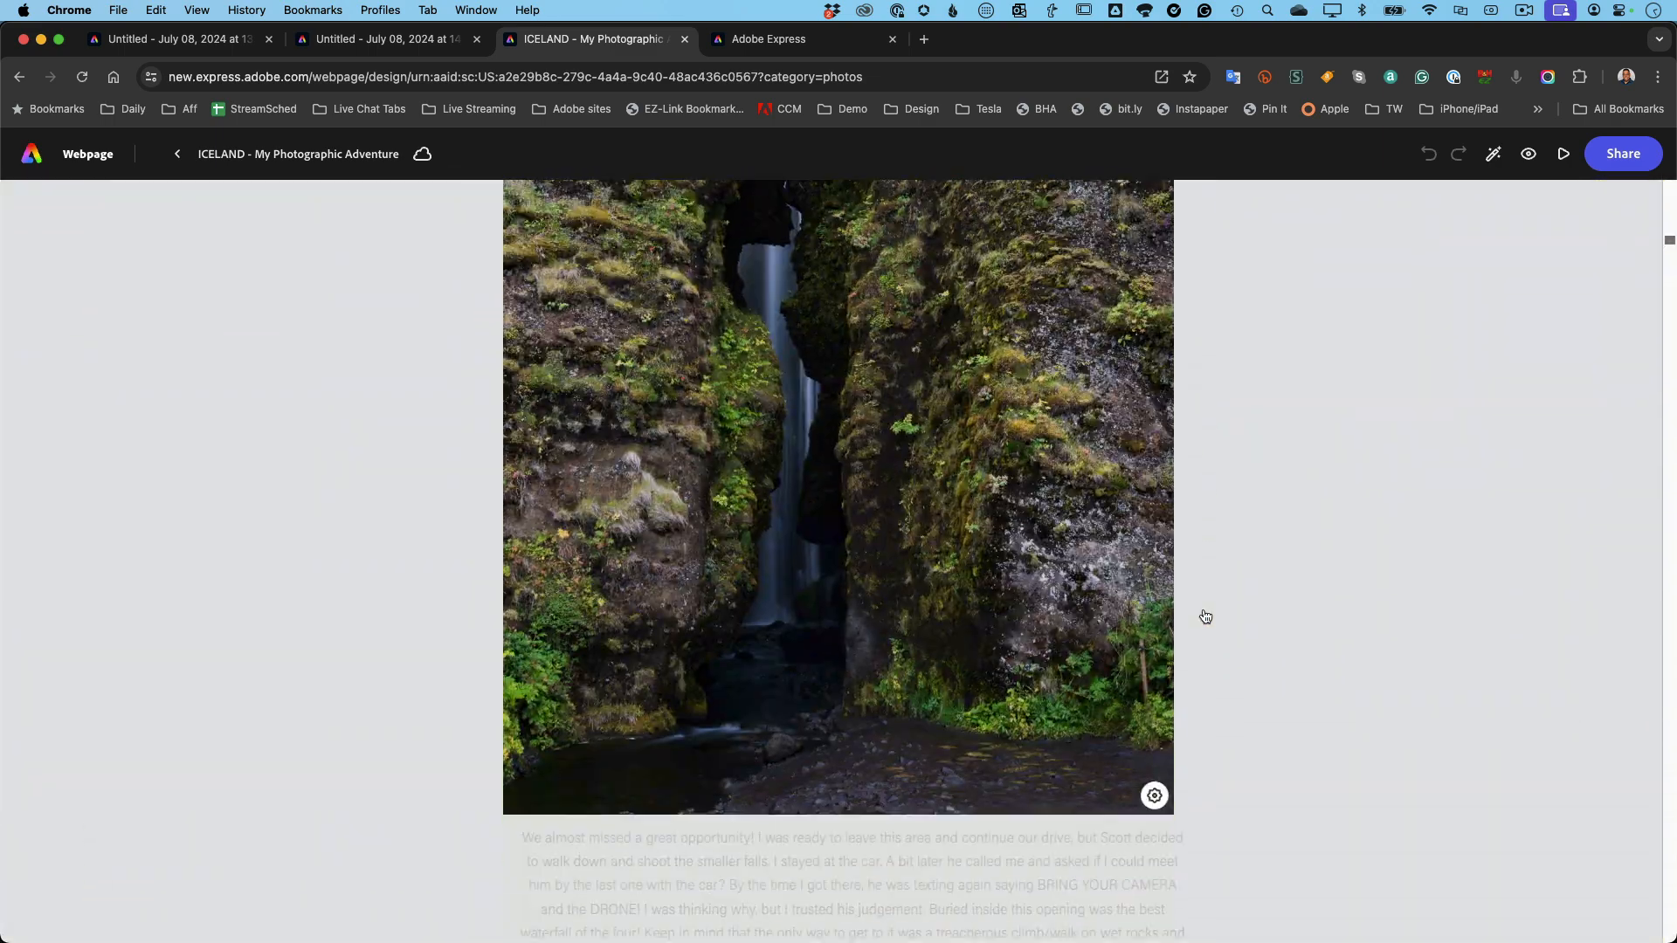
scroll(1206, 618, "down", 15)
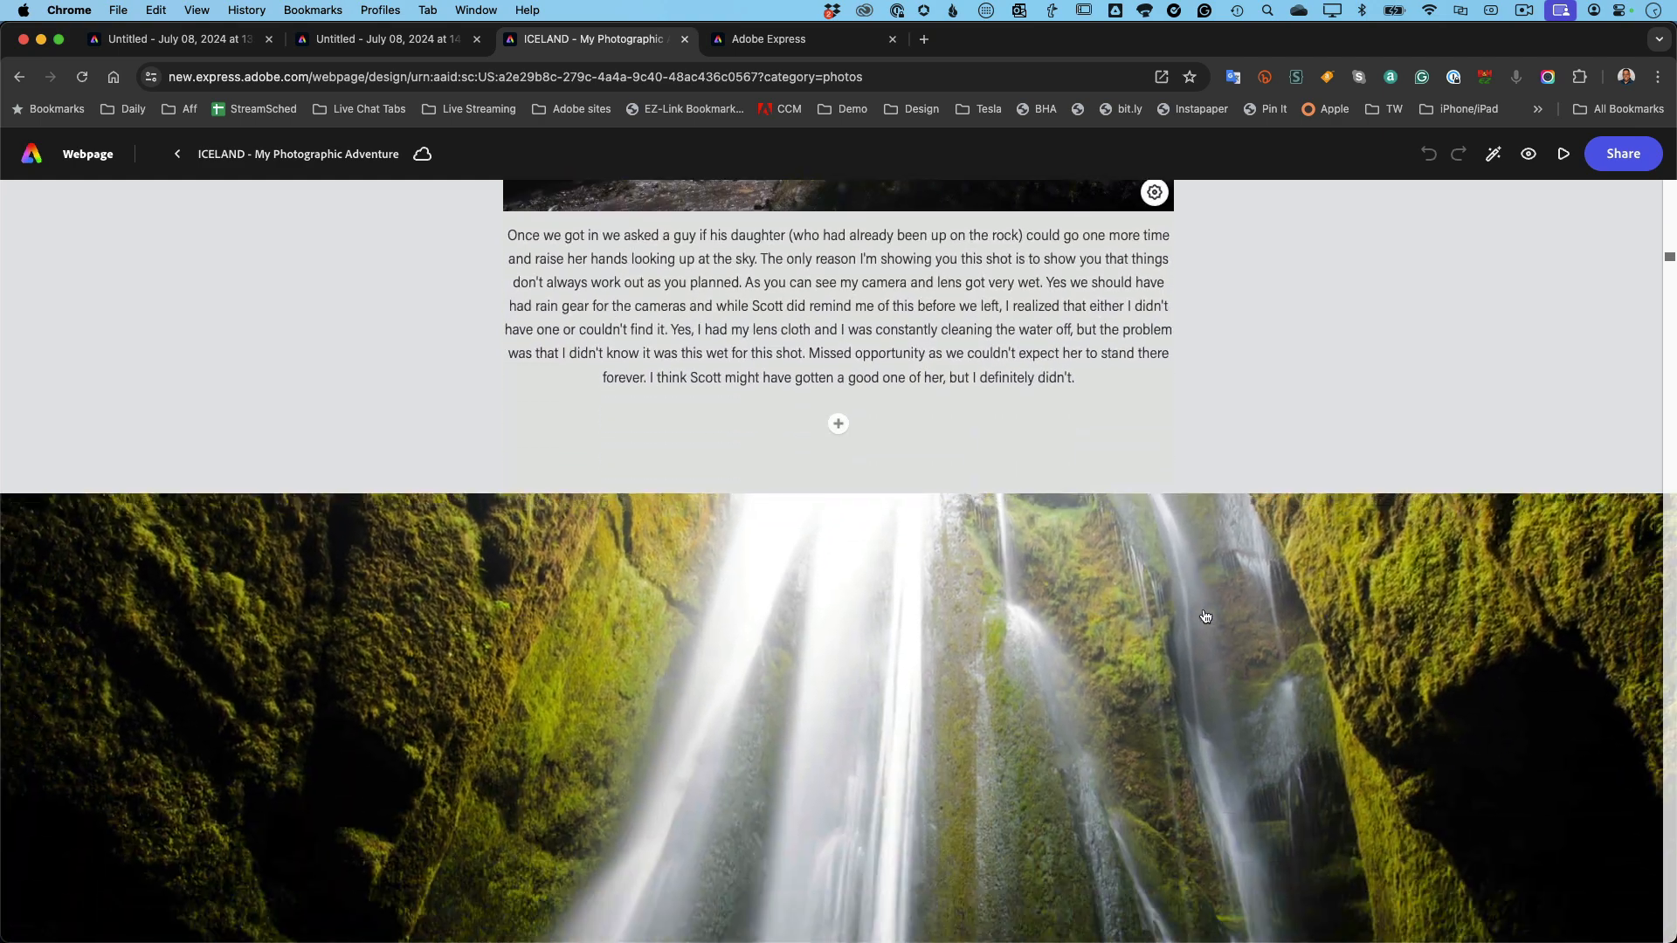
scroll(1206, 618, "down", 15)
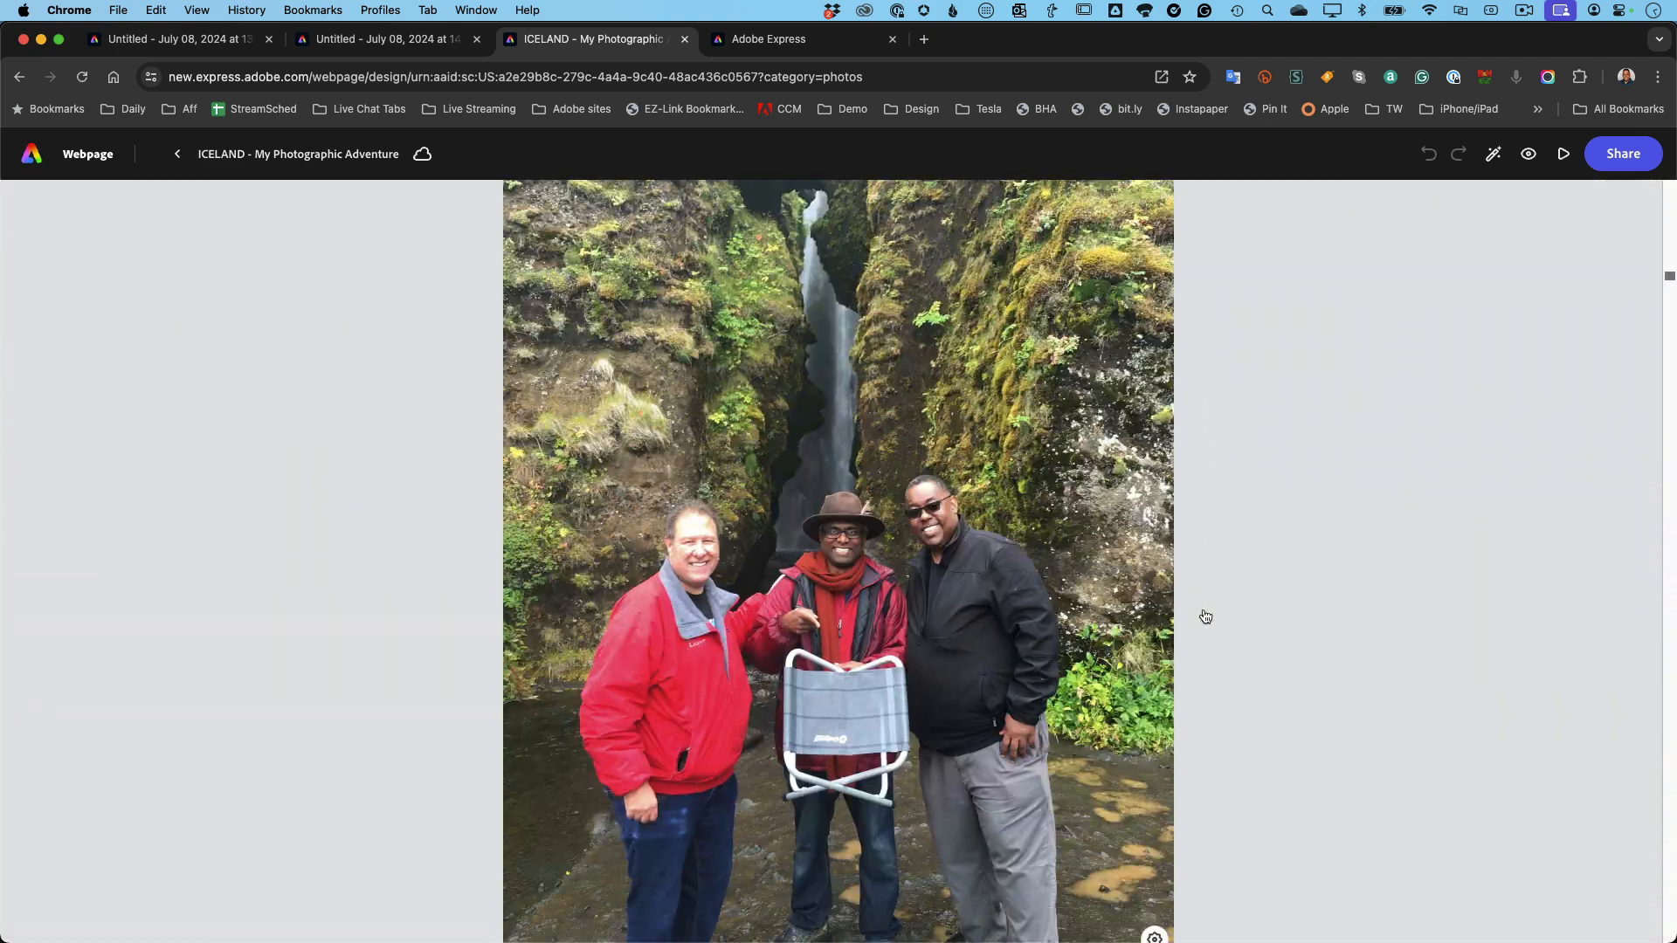
scroll(1206, 618, "down", 15)
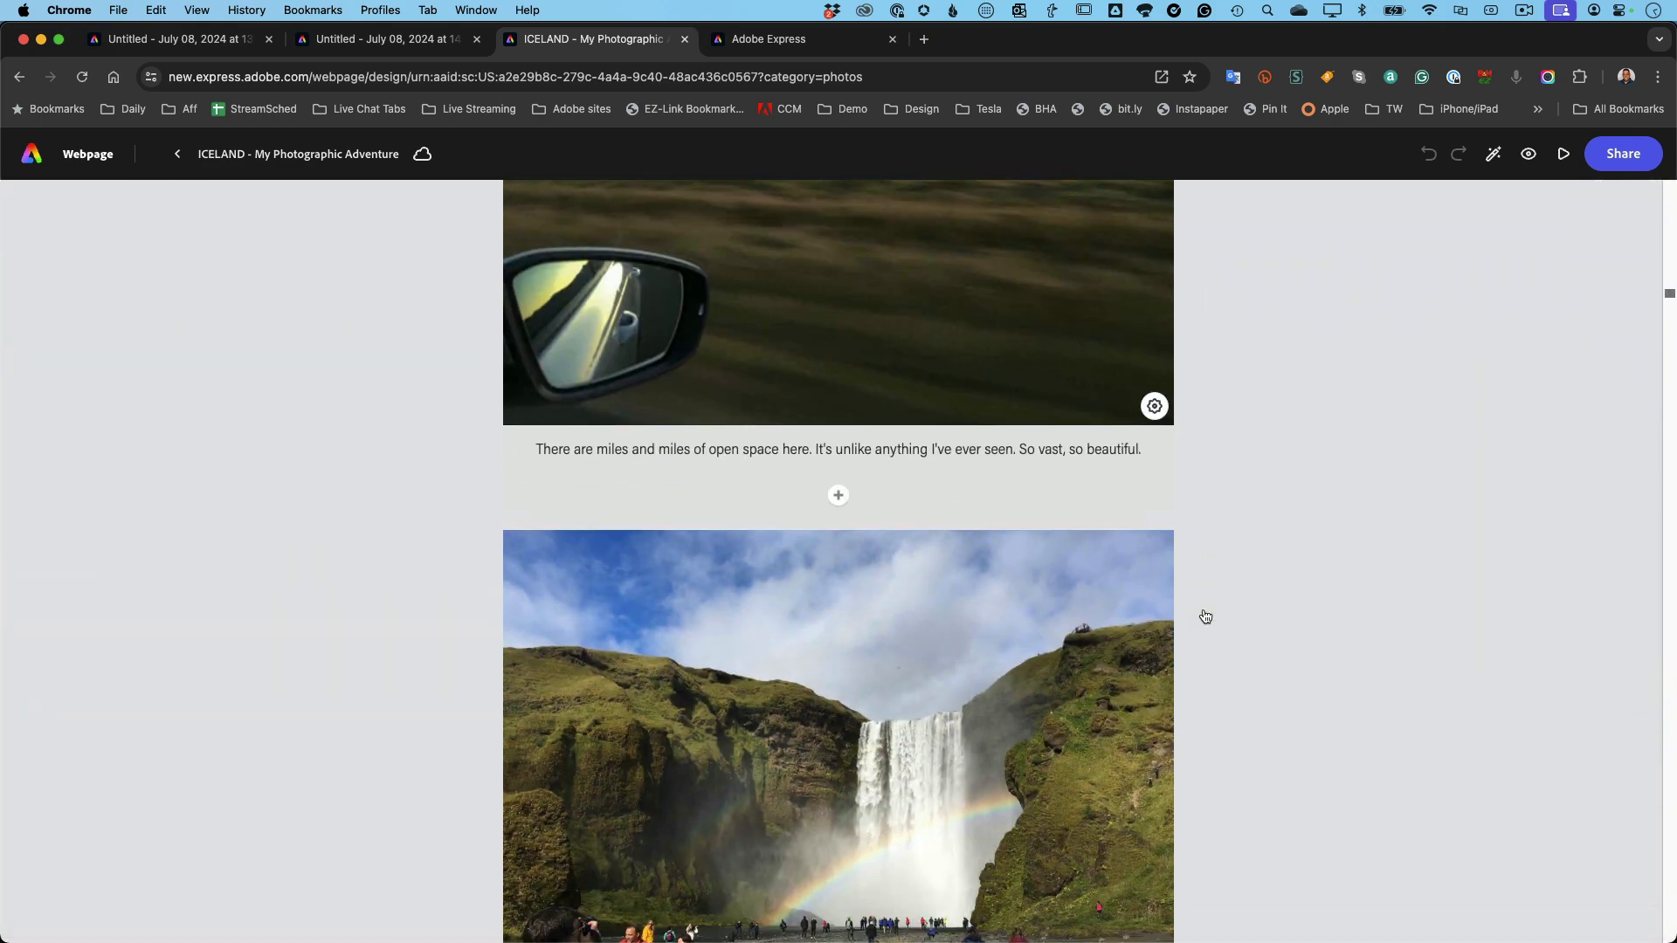
scroll(1205, 617, "down", 15)
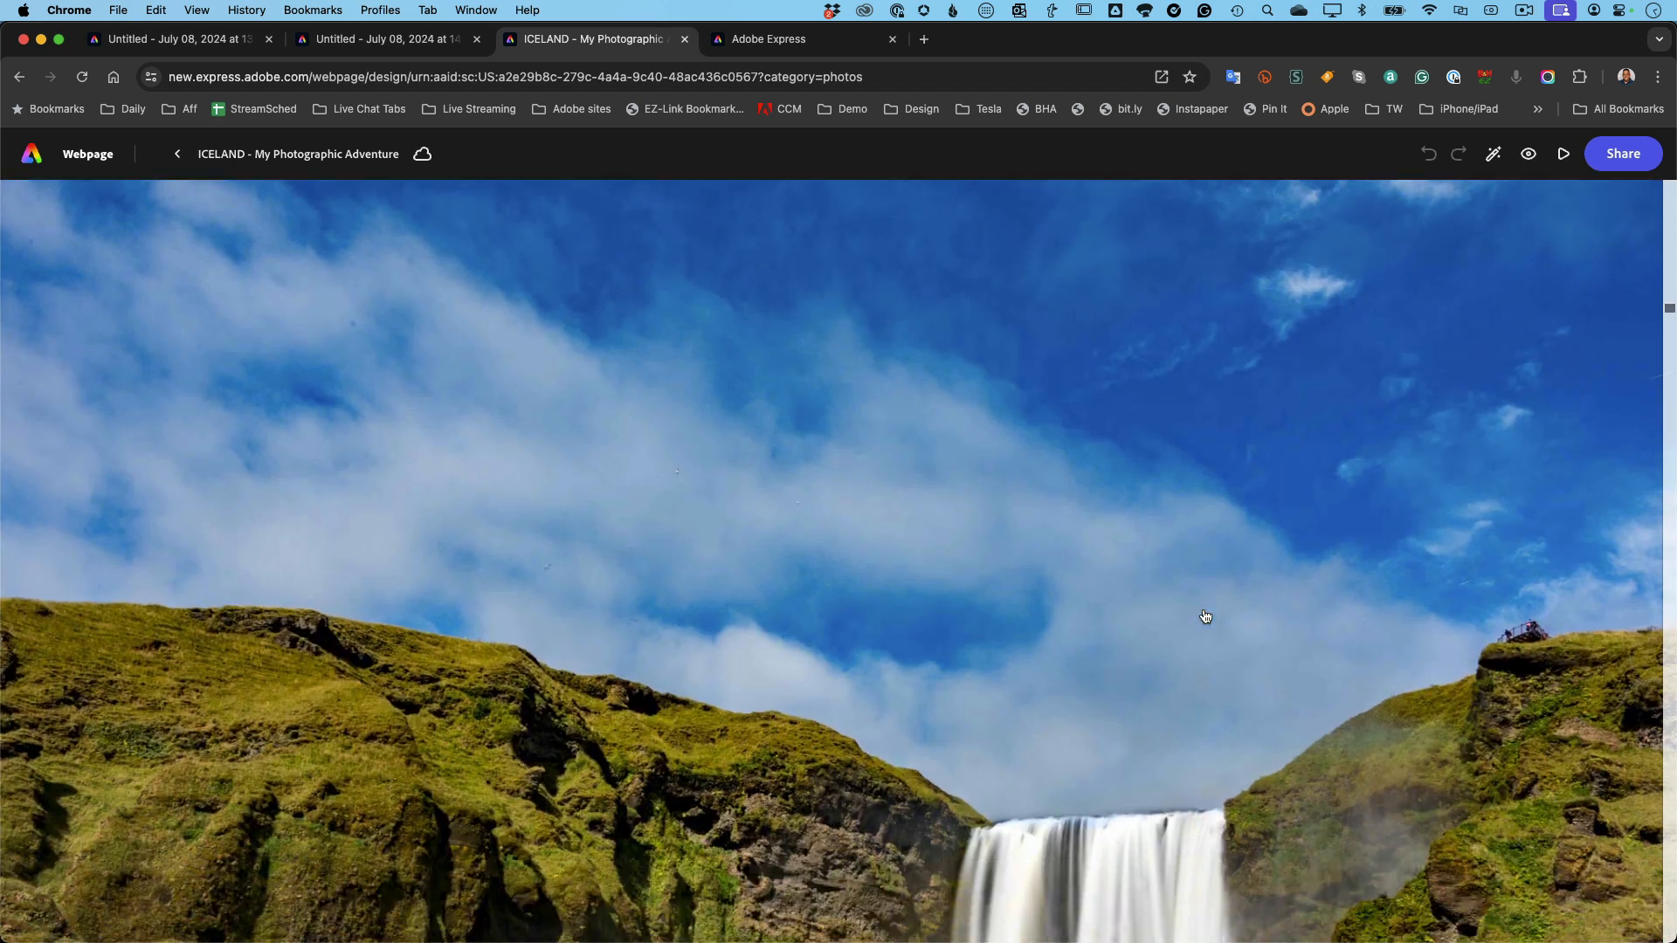
scroll(1205, 617, "down", 10)
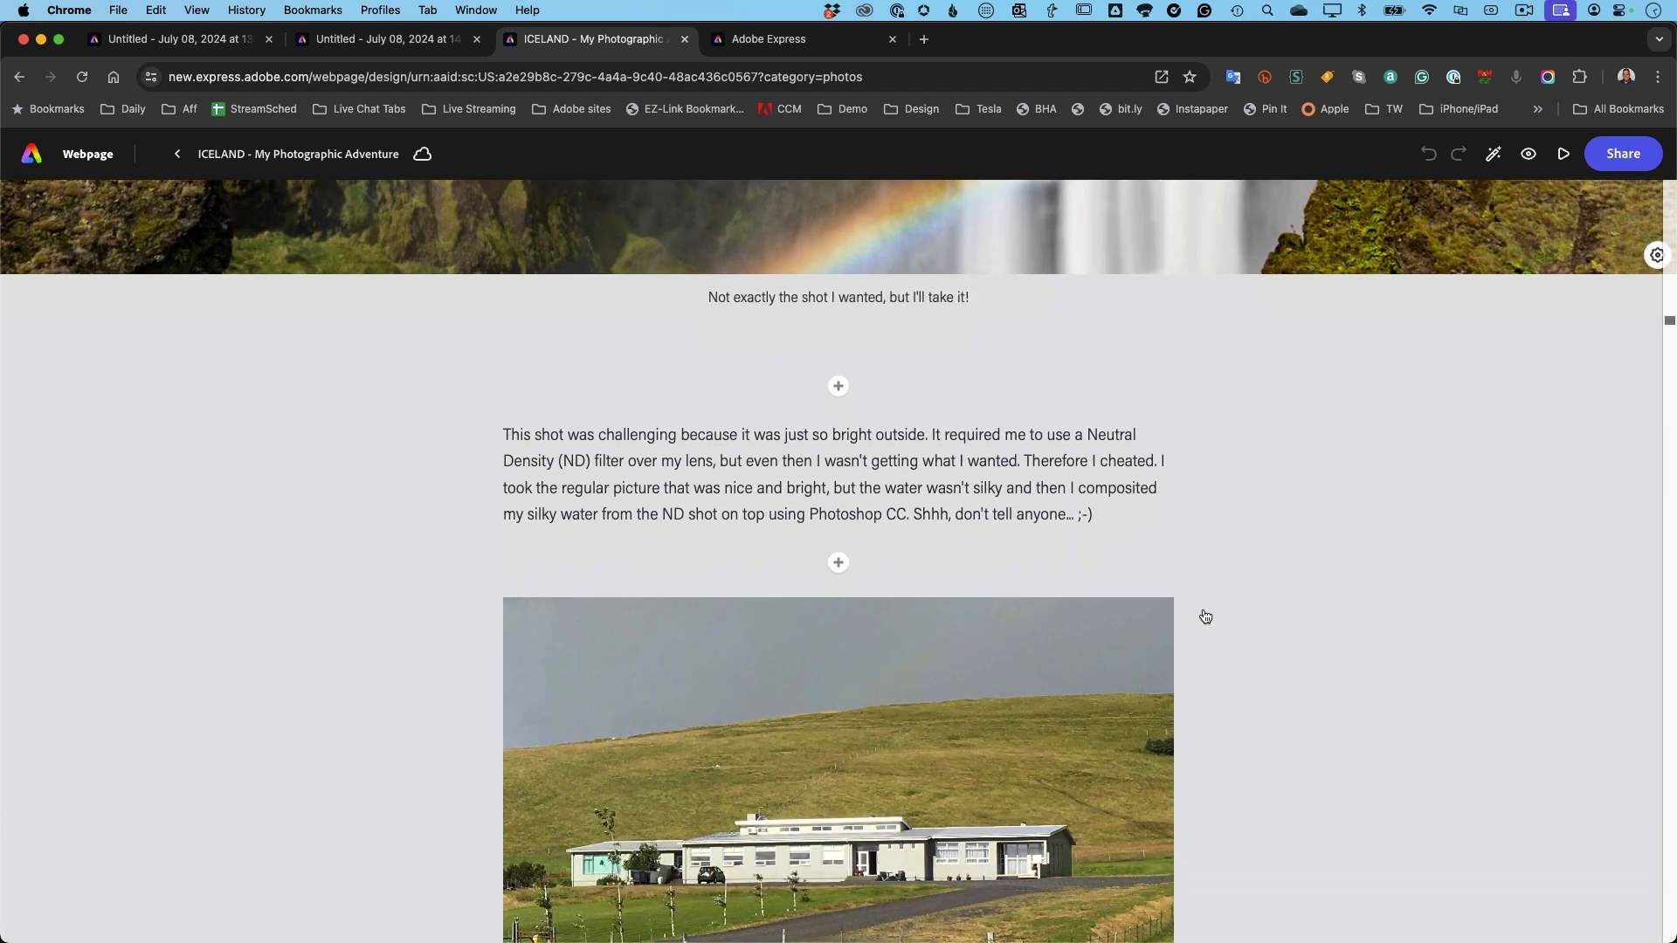
scroll(1206, 617, "down", 10)
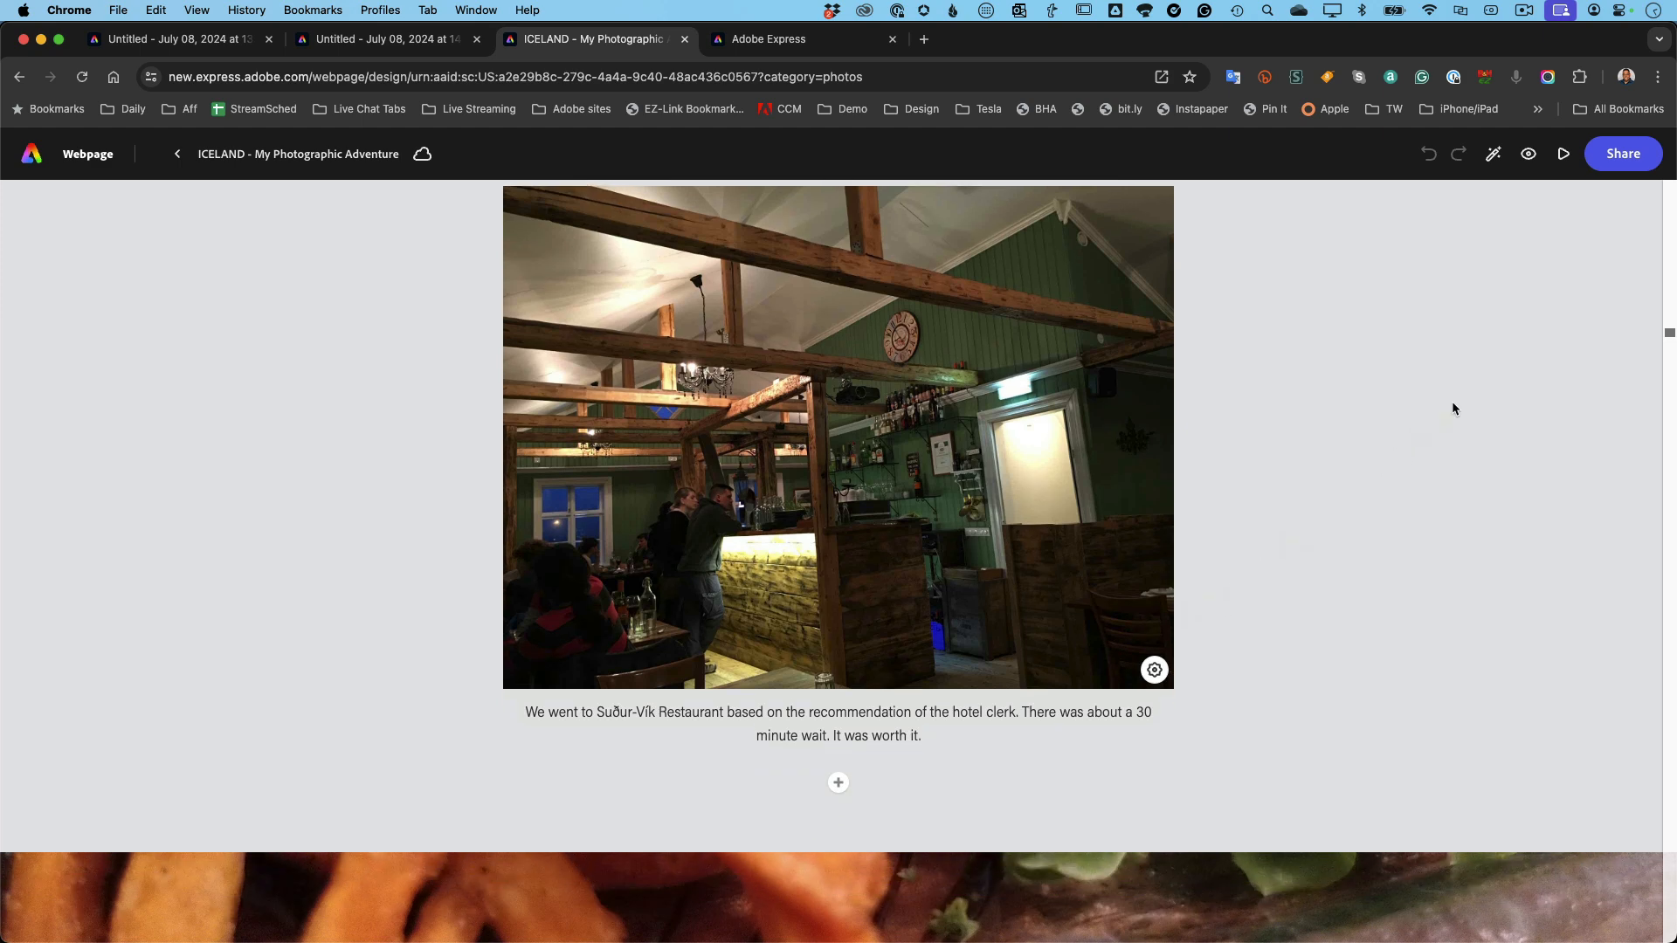
Step: Examine the ICELAND webpage's sharing and publish options, close them and go to the home page in another browser tab
left_click(1620, 157)
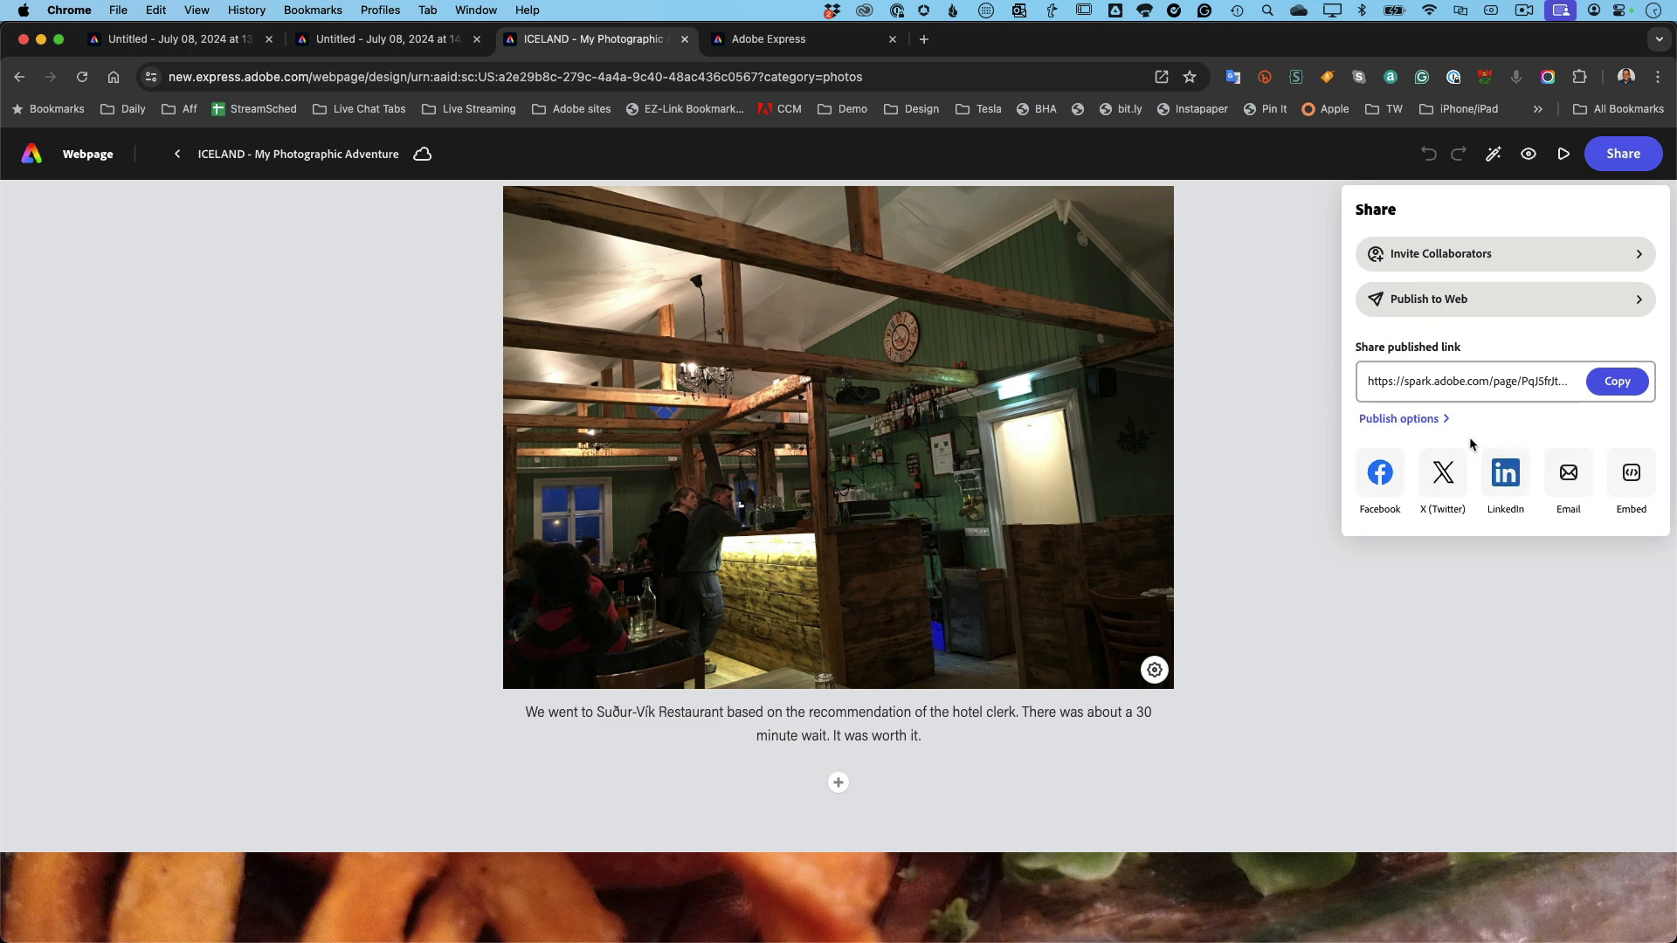
left_click(1416, 426)
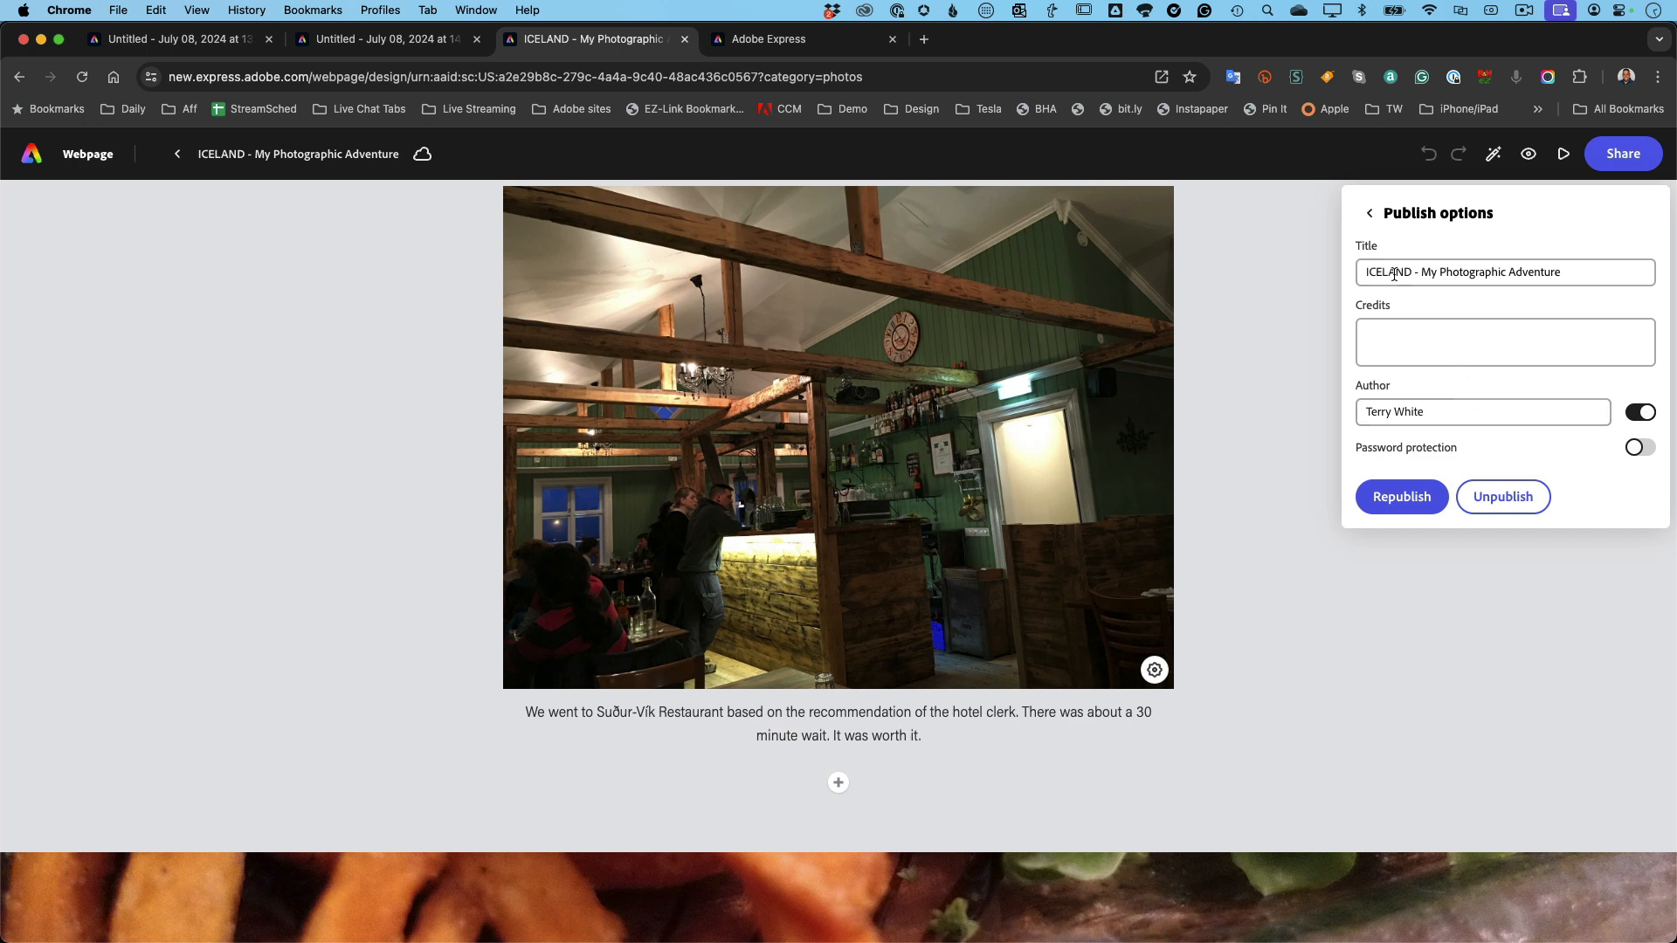
left_click(1371, 215)
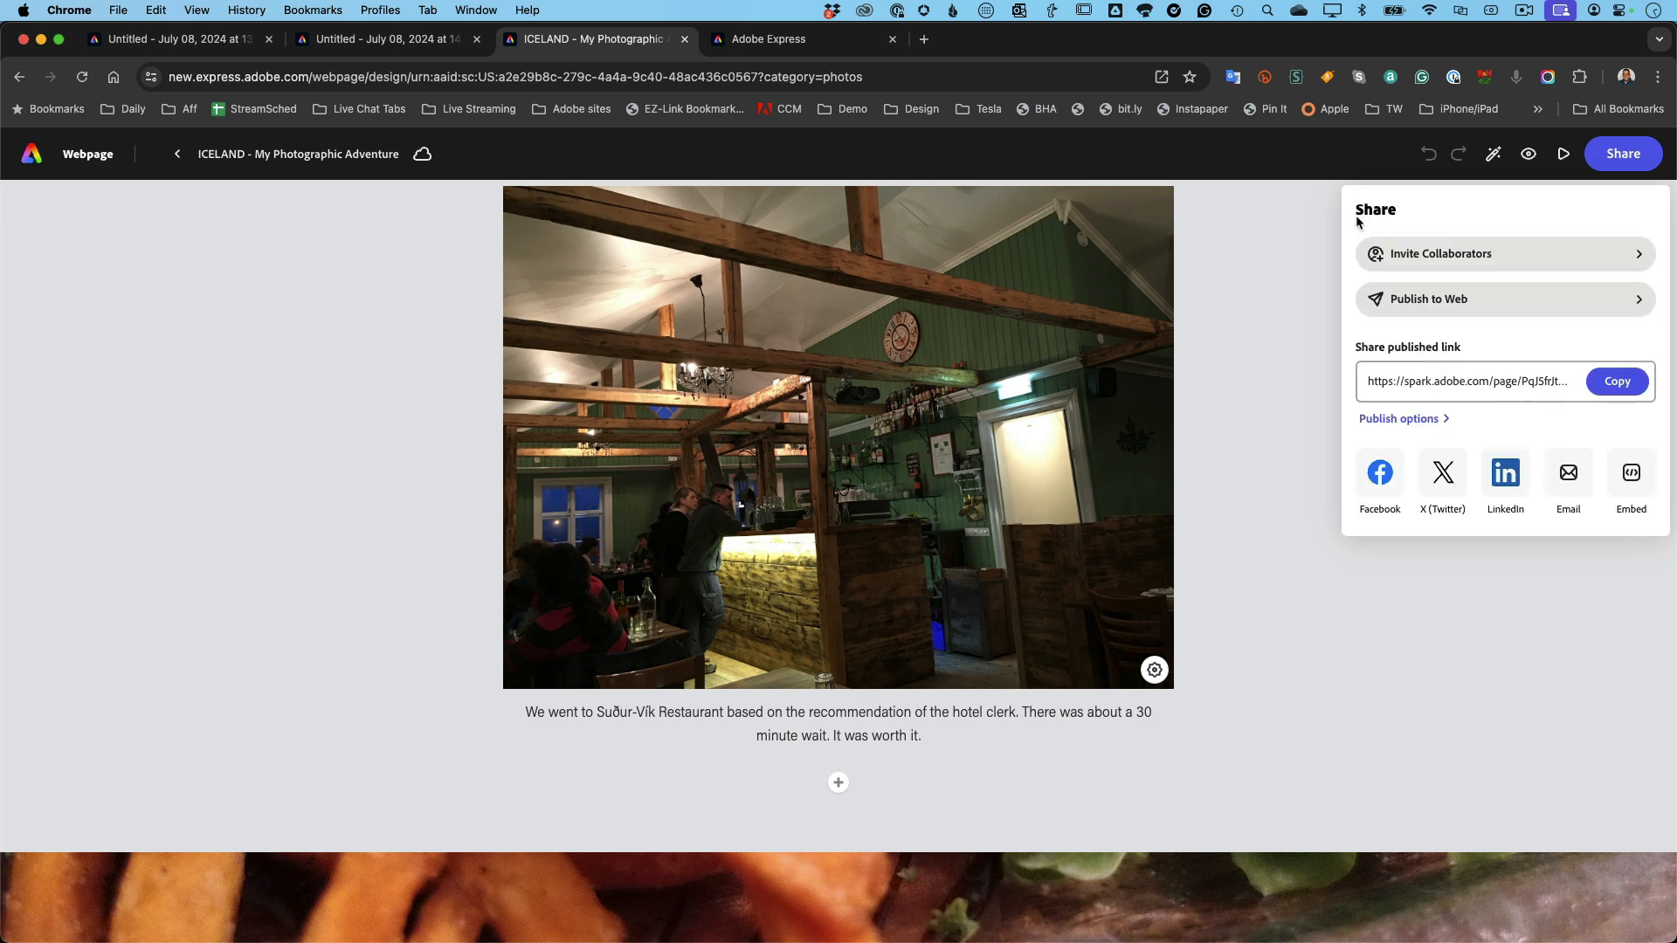
left_click(1274, 272)
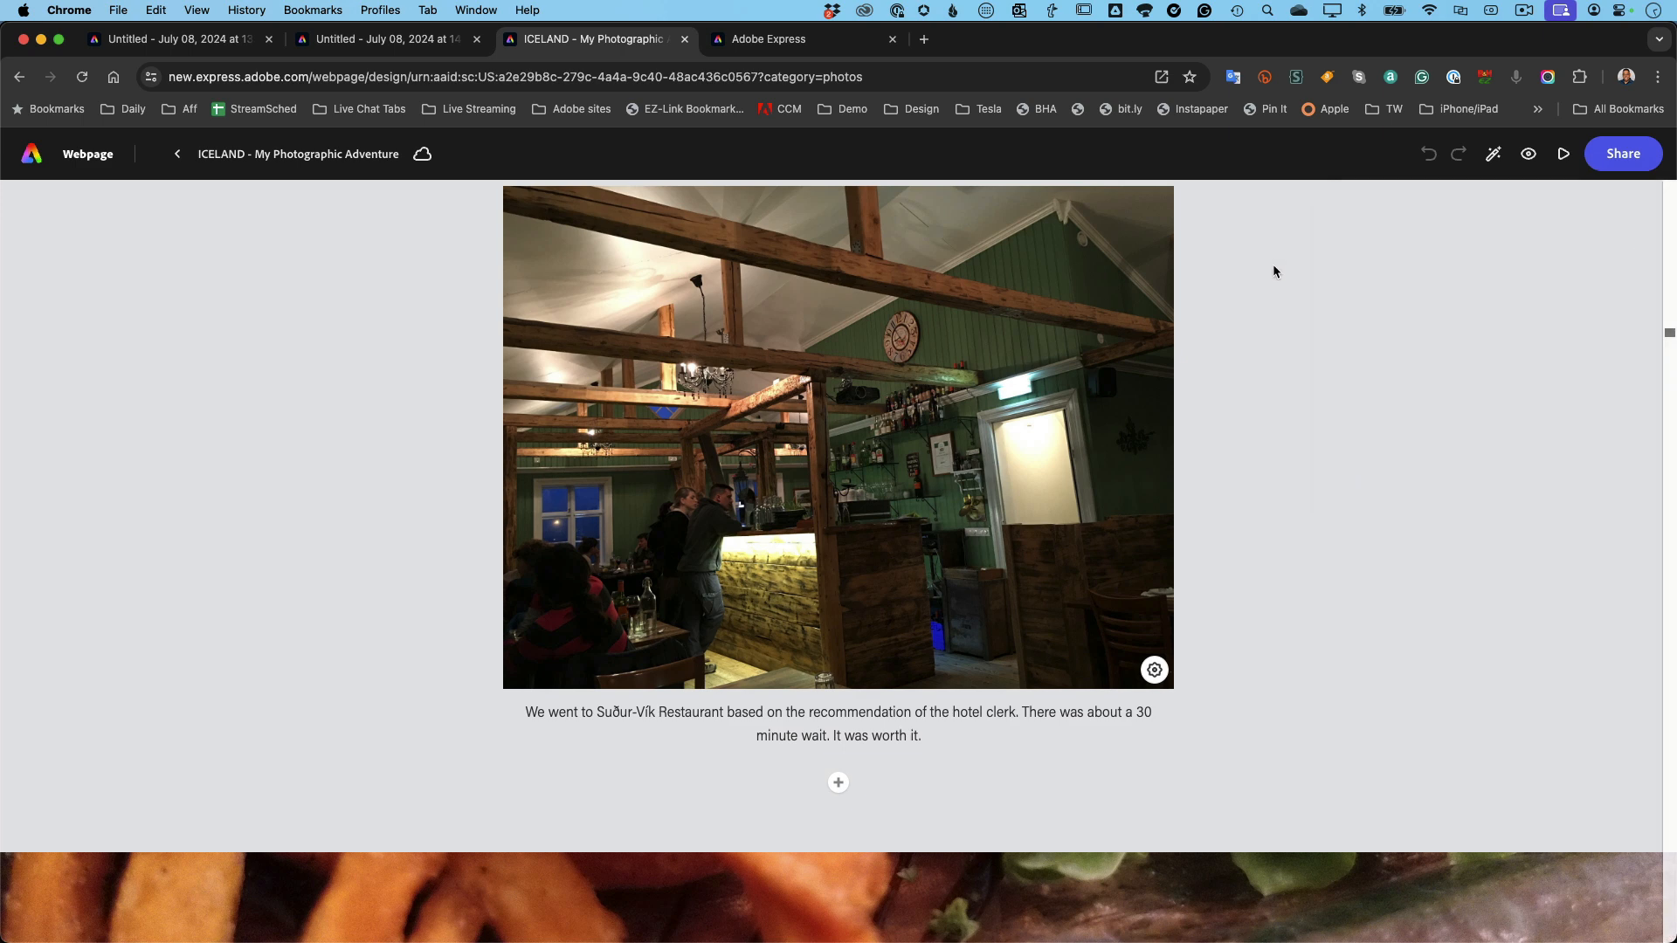
left_click(802, 40)
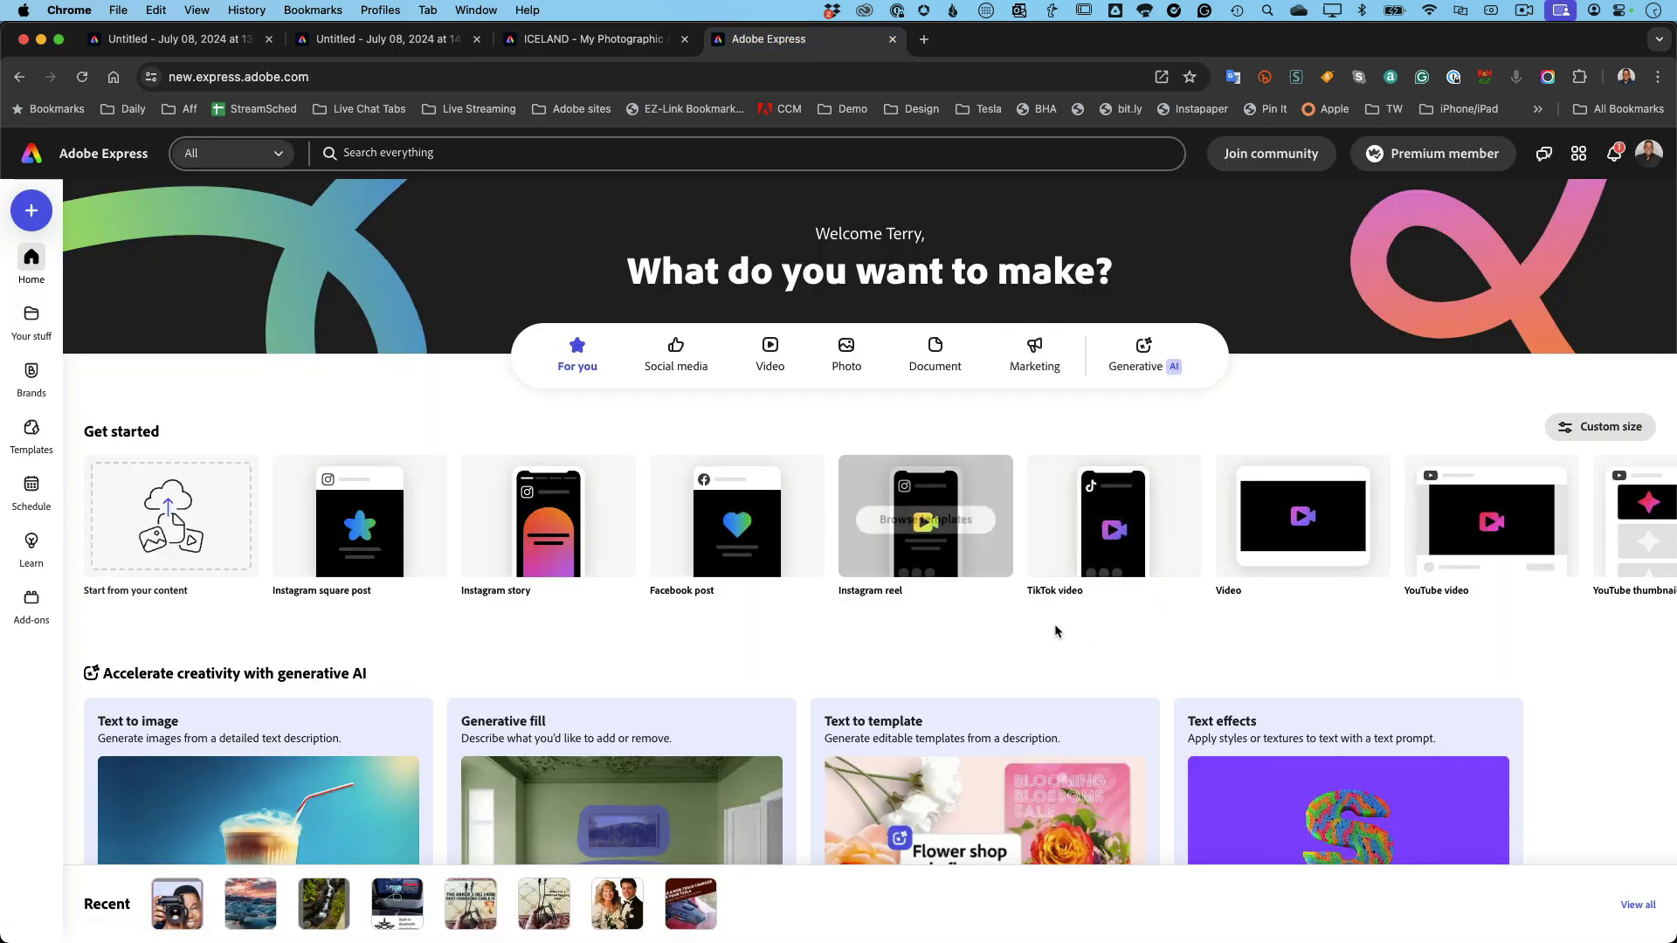
Step: Start the Caption video quick action from the home page and load TW-for-Captioning.MOV from the Videos folder
scroll(1083, 637, "down", 6)
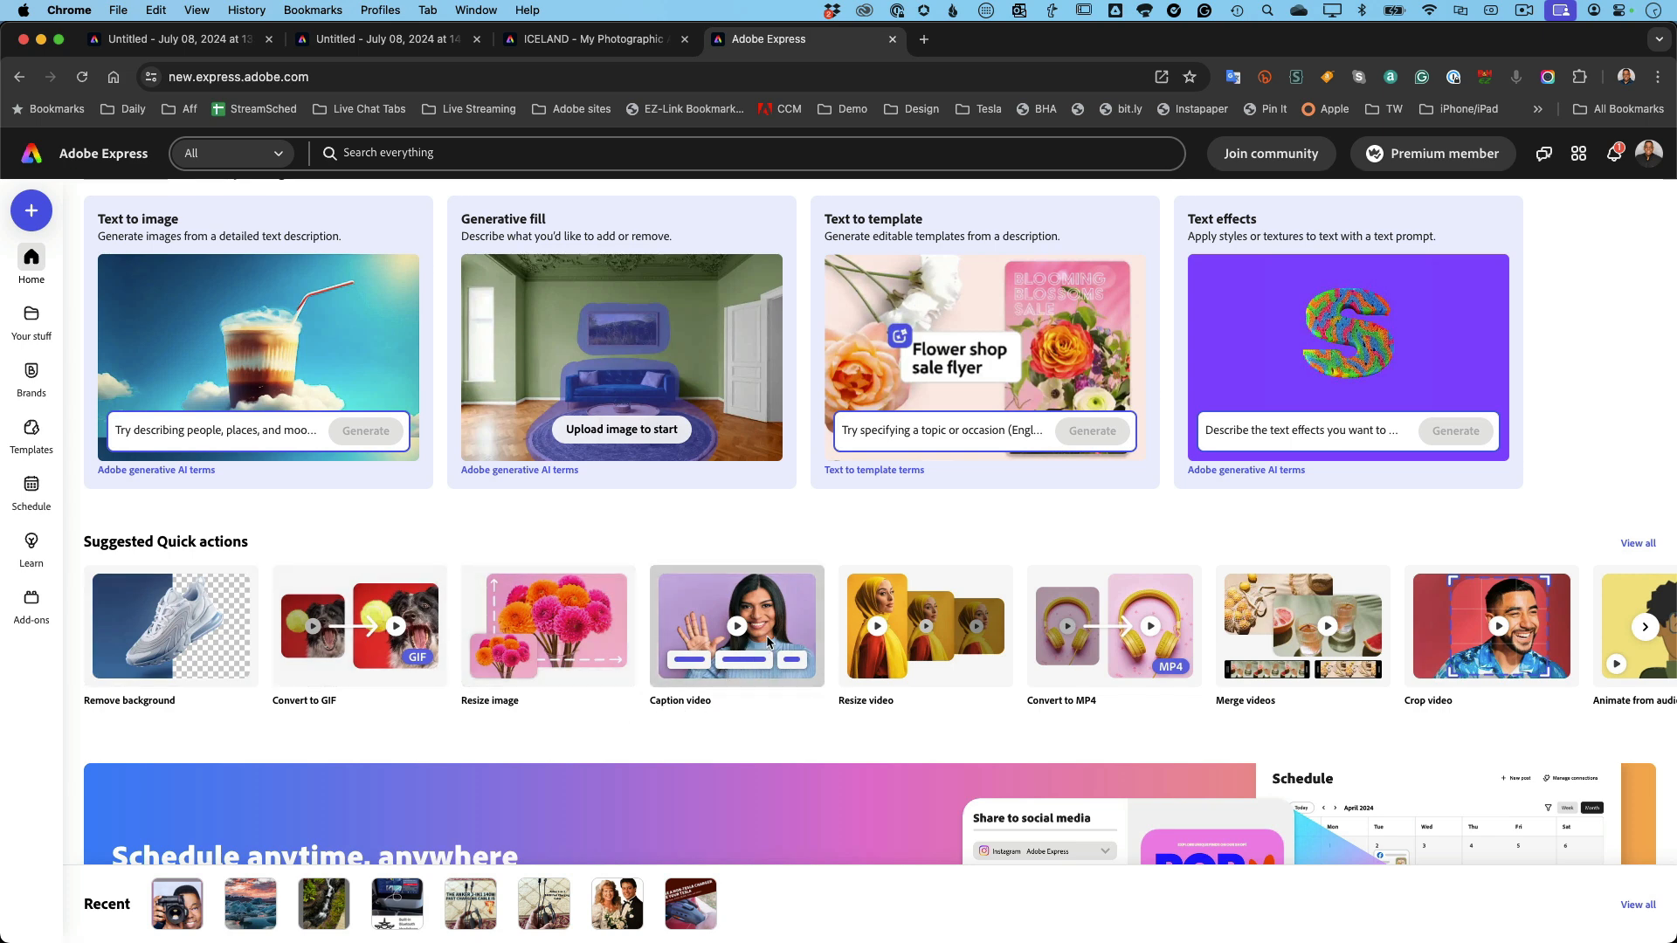
left_click(768, 643)
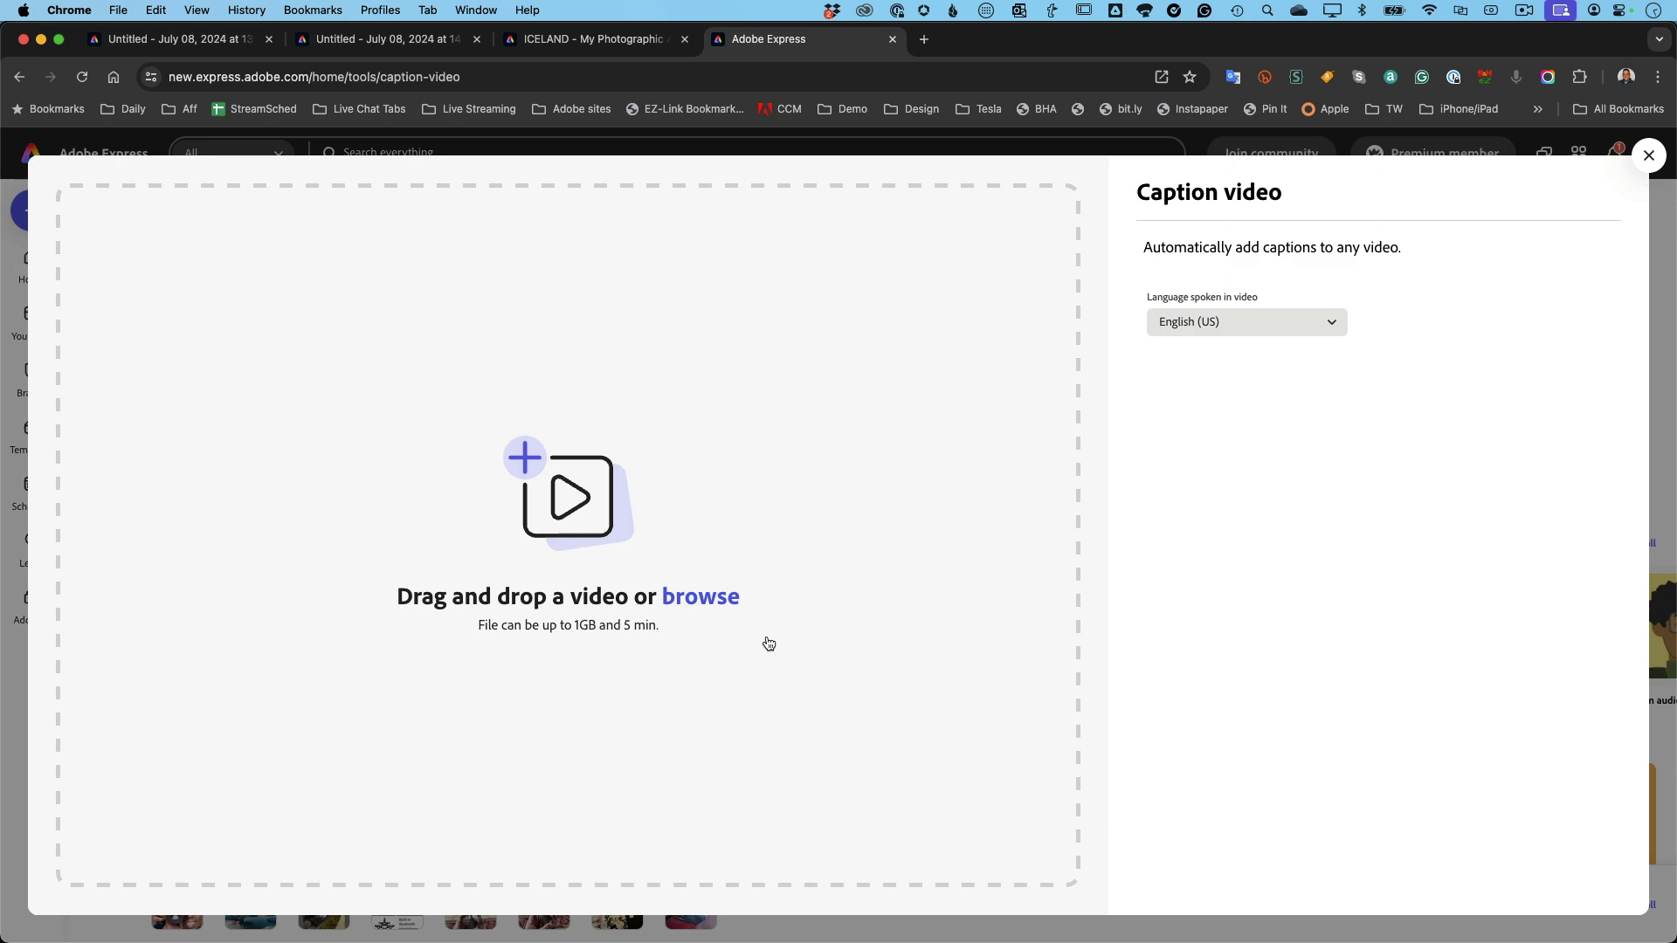
left_click(706, 603)
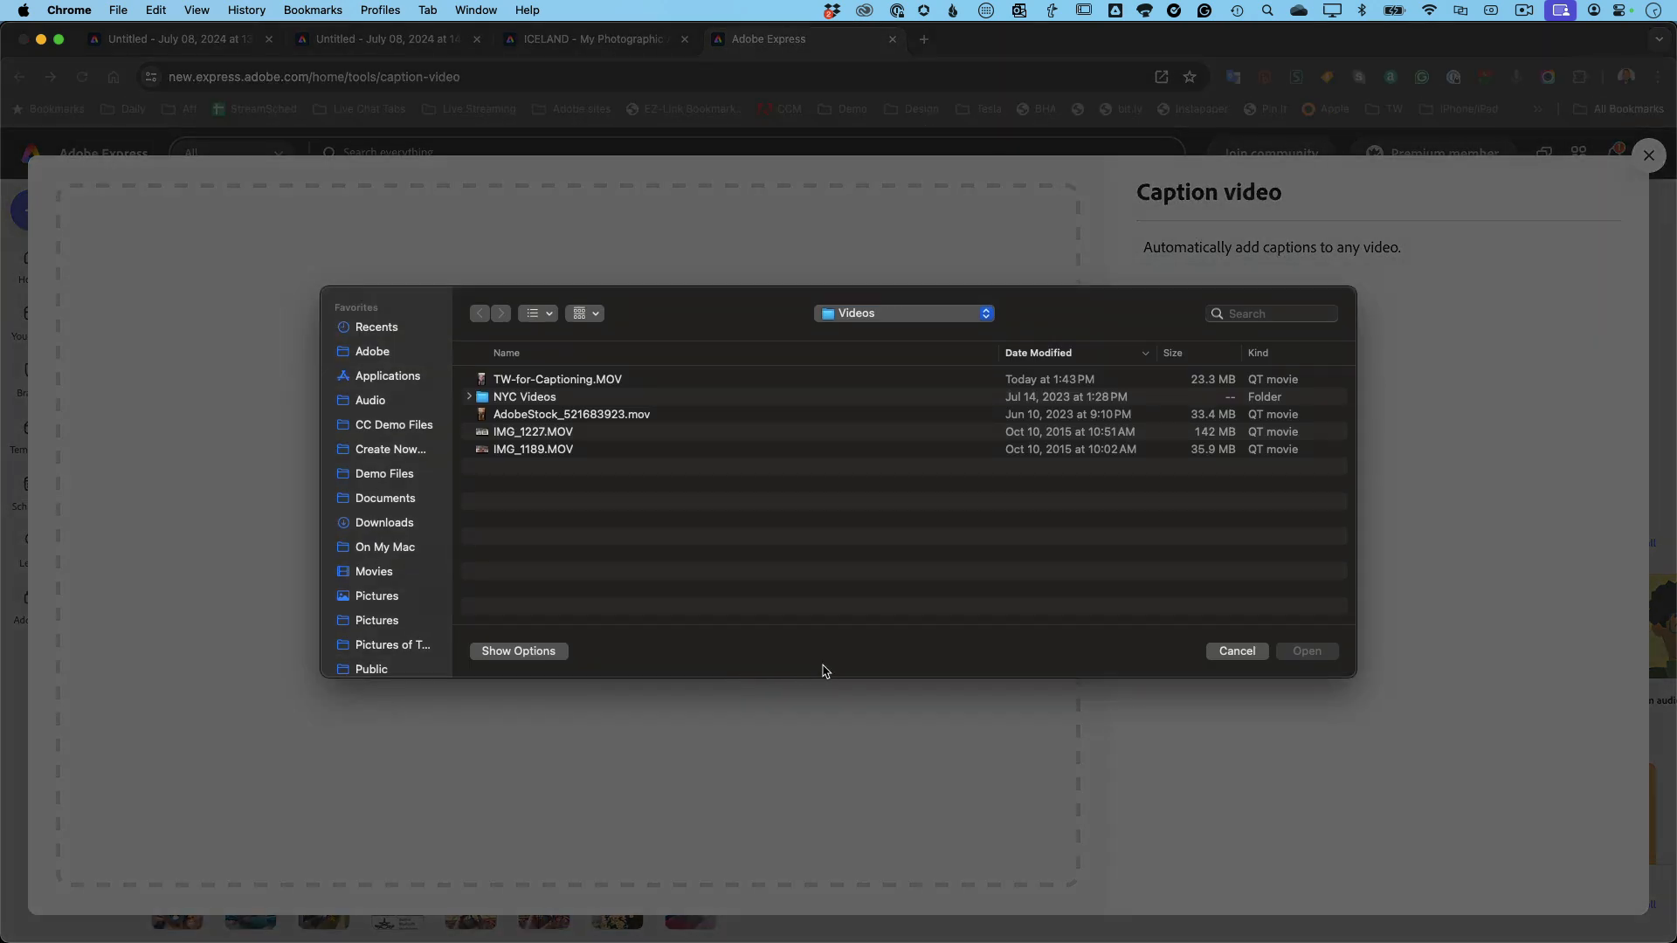
double_click(557, 380)
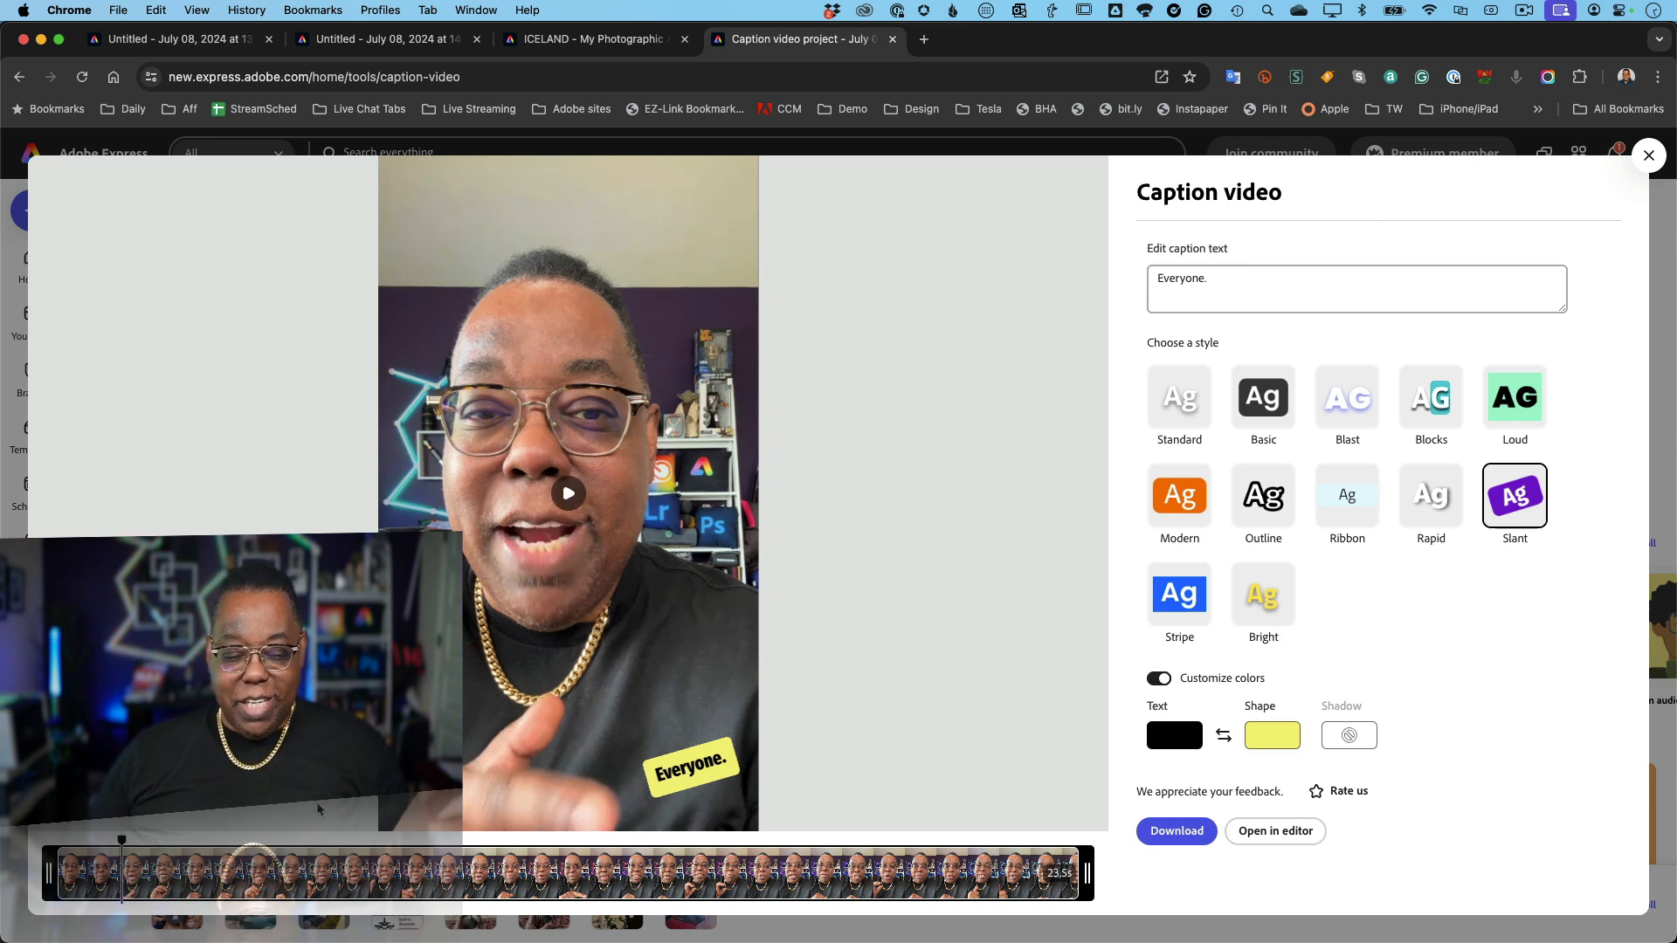
Step: Play the captioned video from its beginning to preview the Slant captions, and pause after the first few phrases
left_click_drag(121, 840, 57, 840)
key("space")
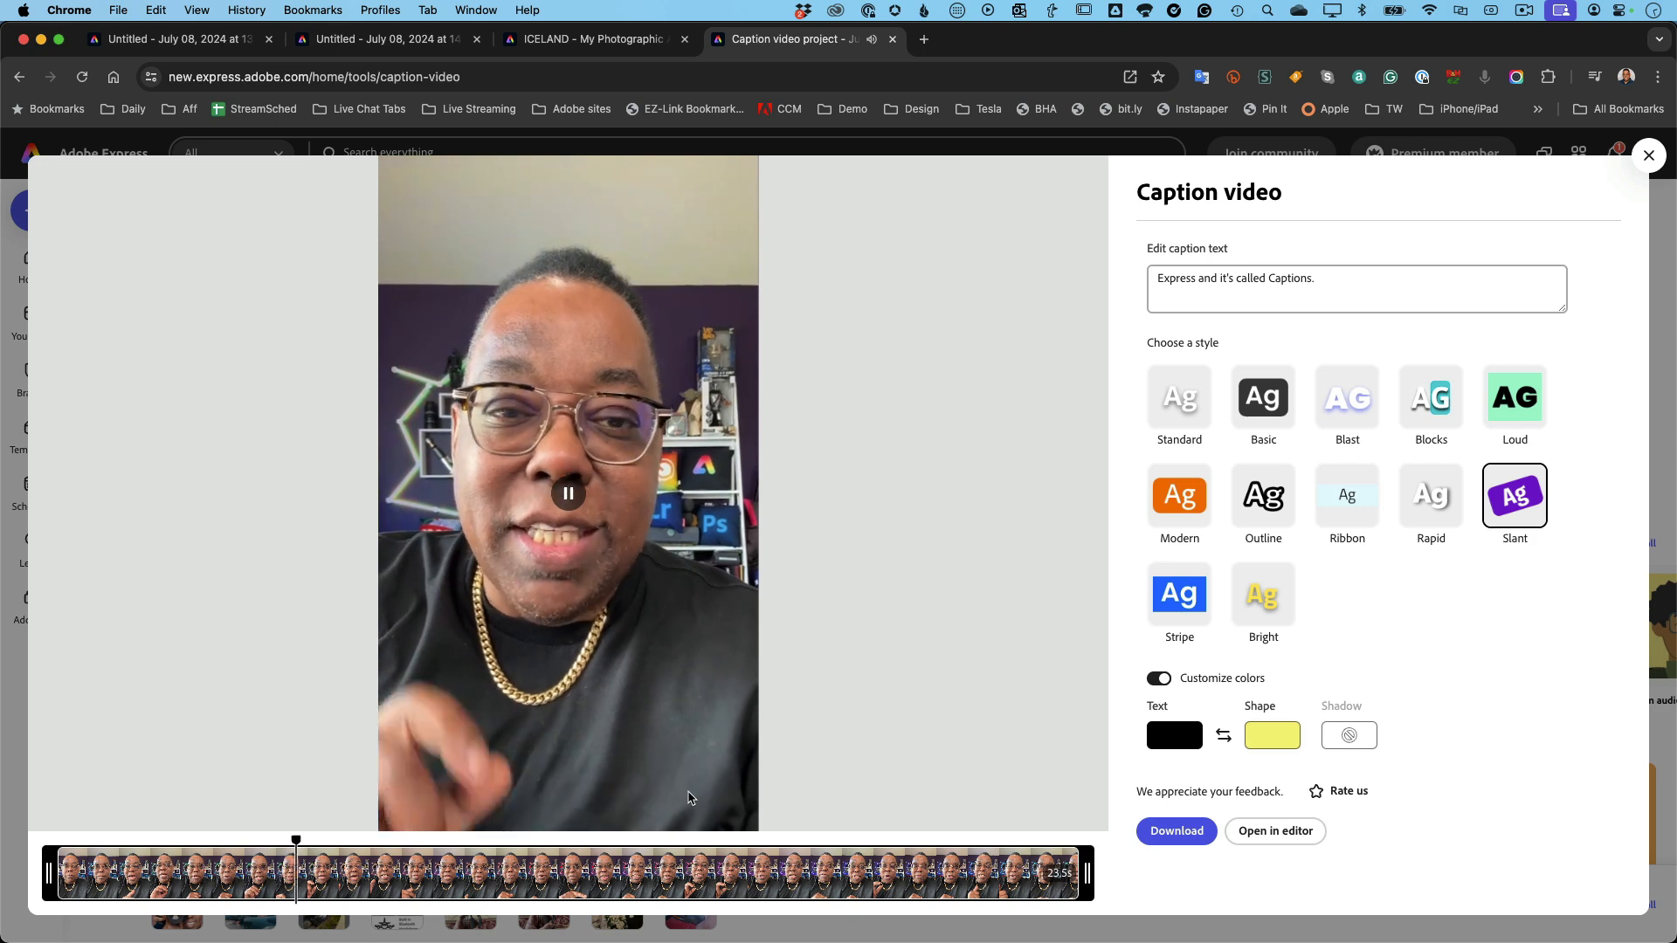
key("space")
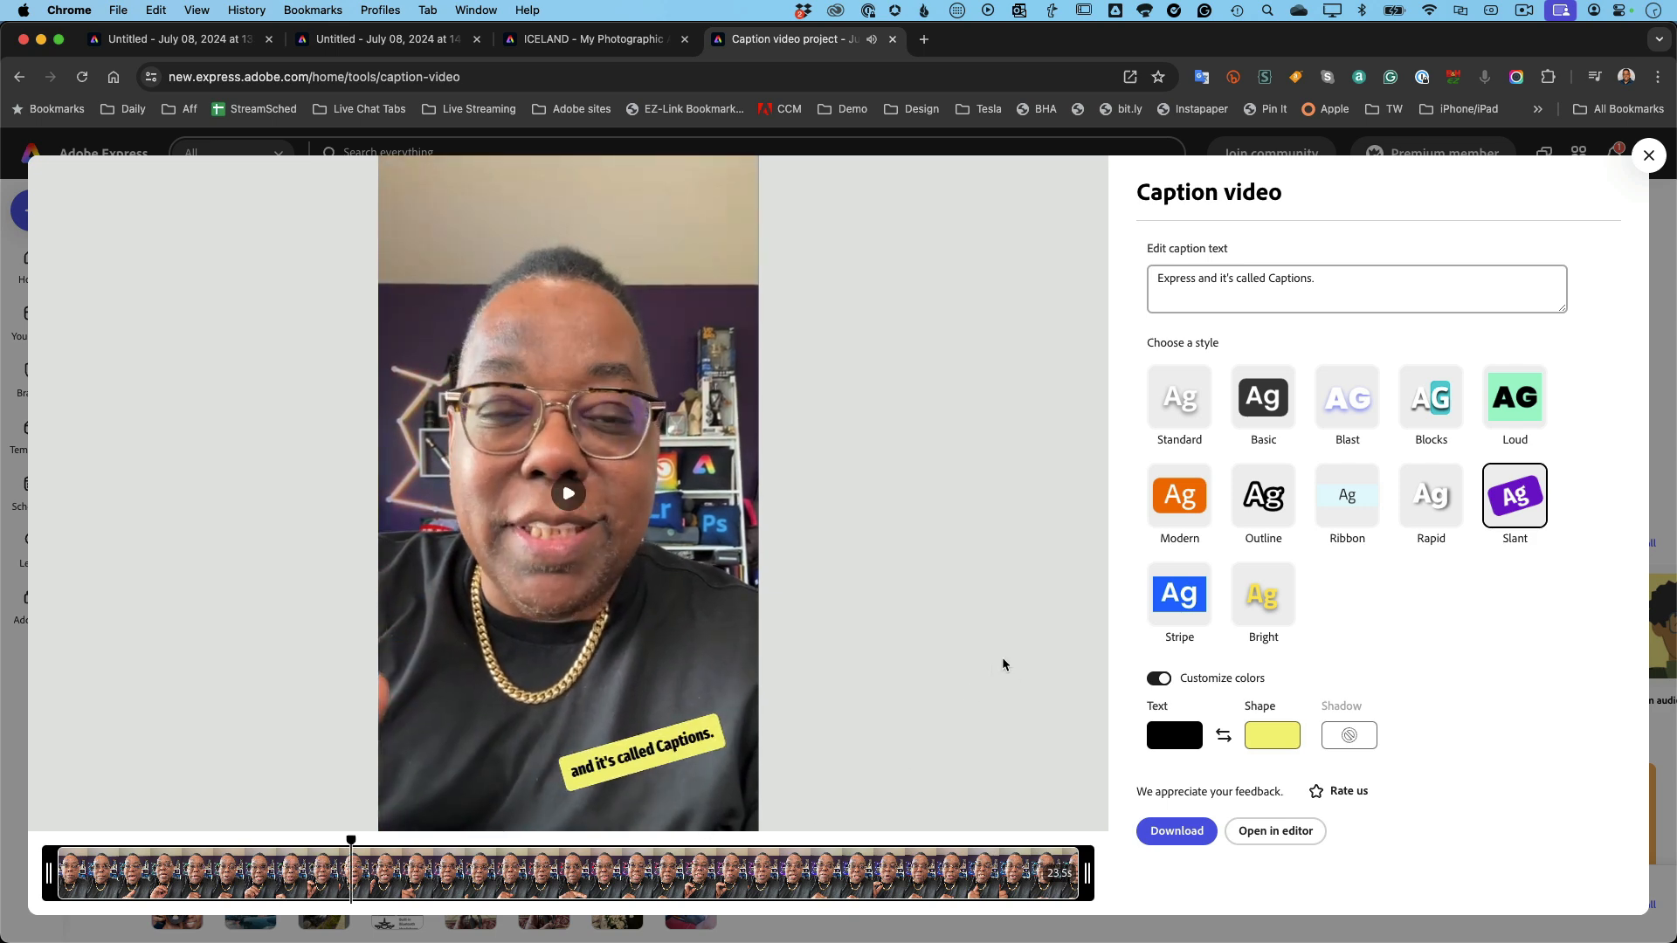
Step: Apply the Blocks caption style with a short playback preview, and open the current caption's text for editing
left_click(1437, 418)
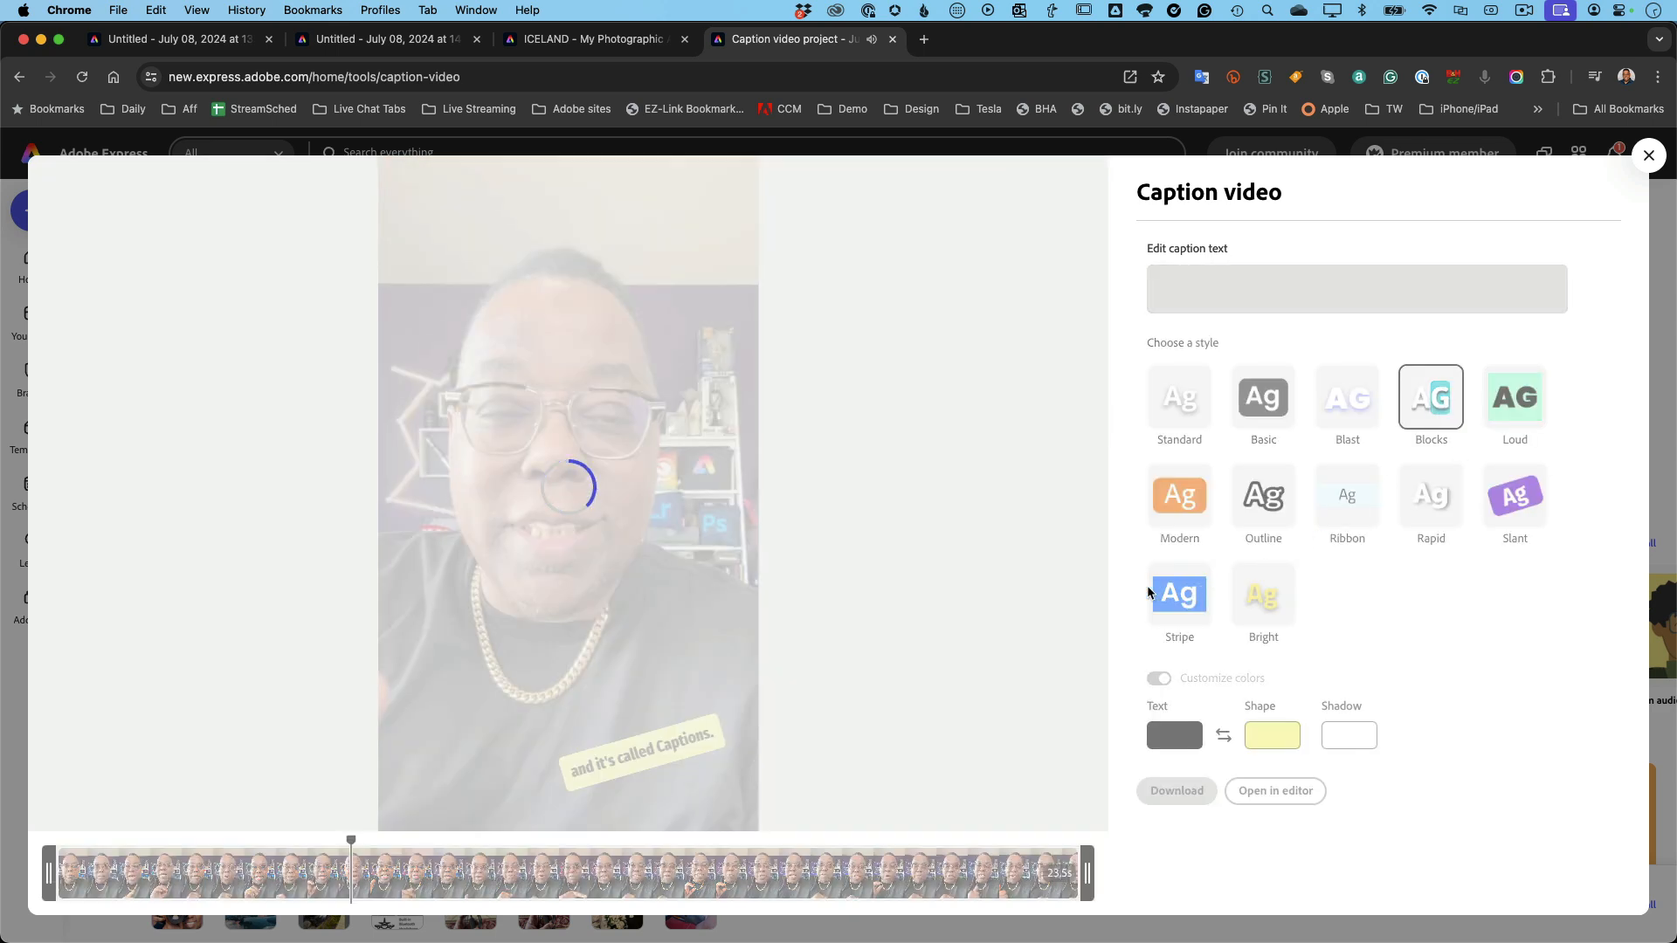
key("space")
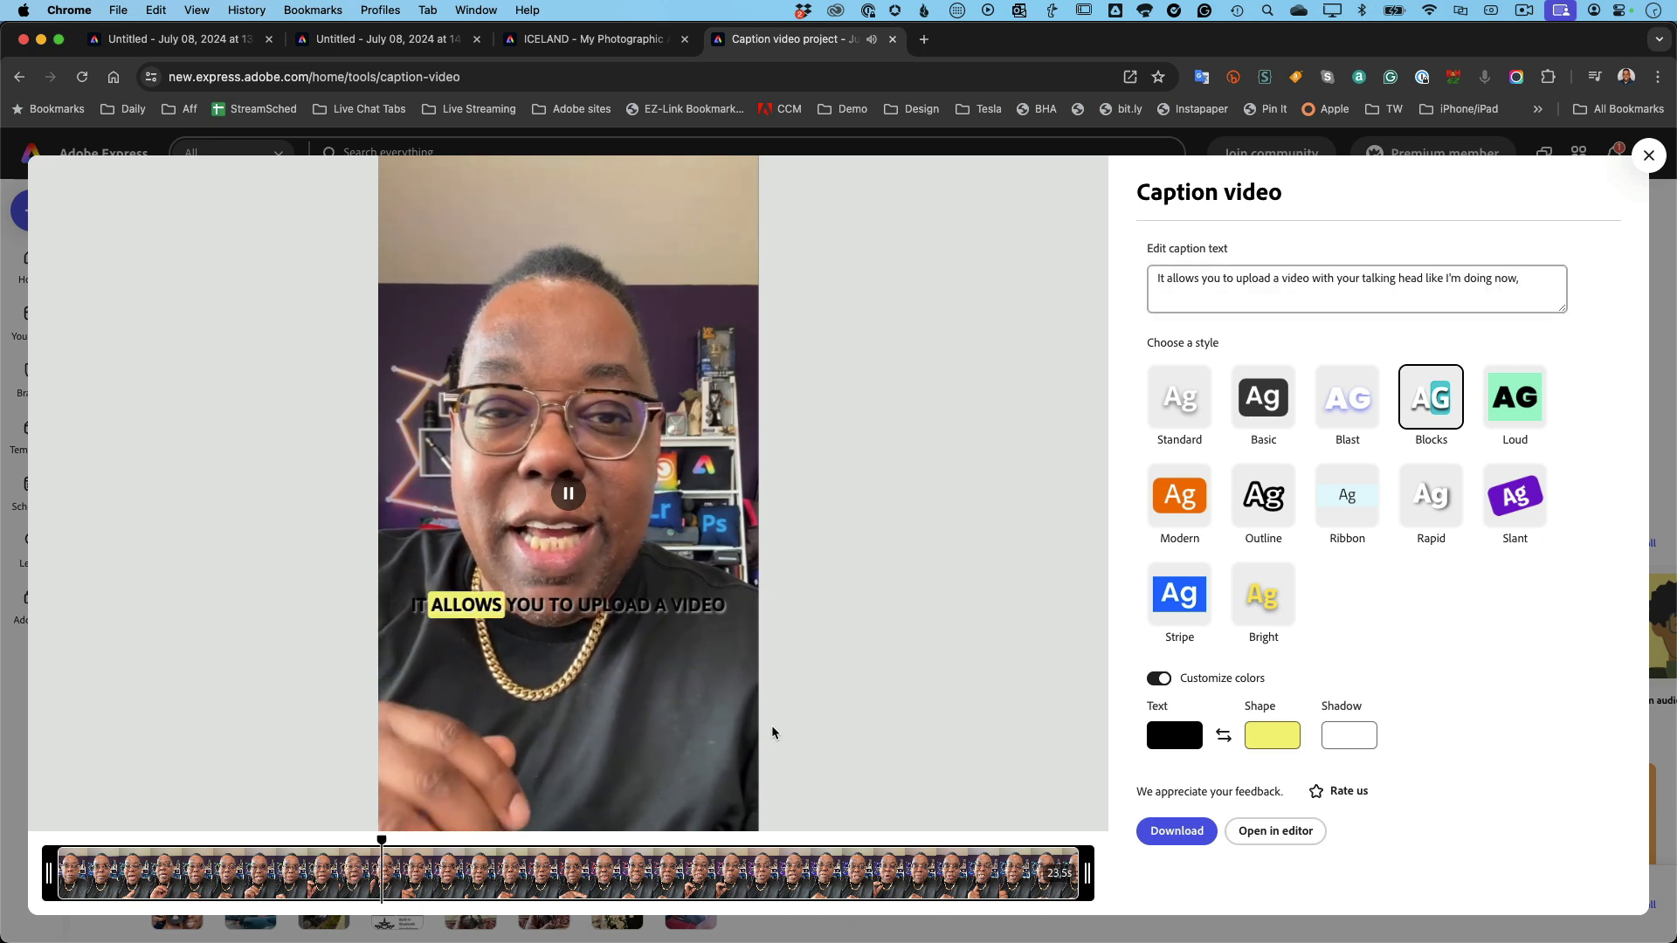
key("space")
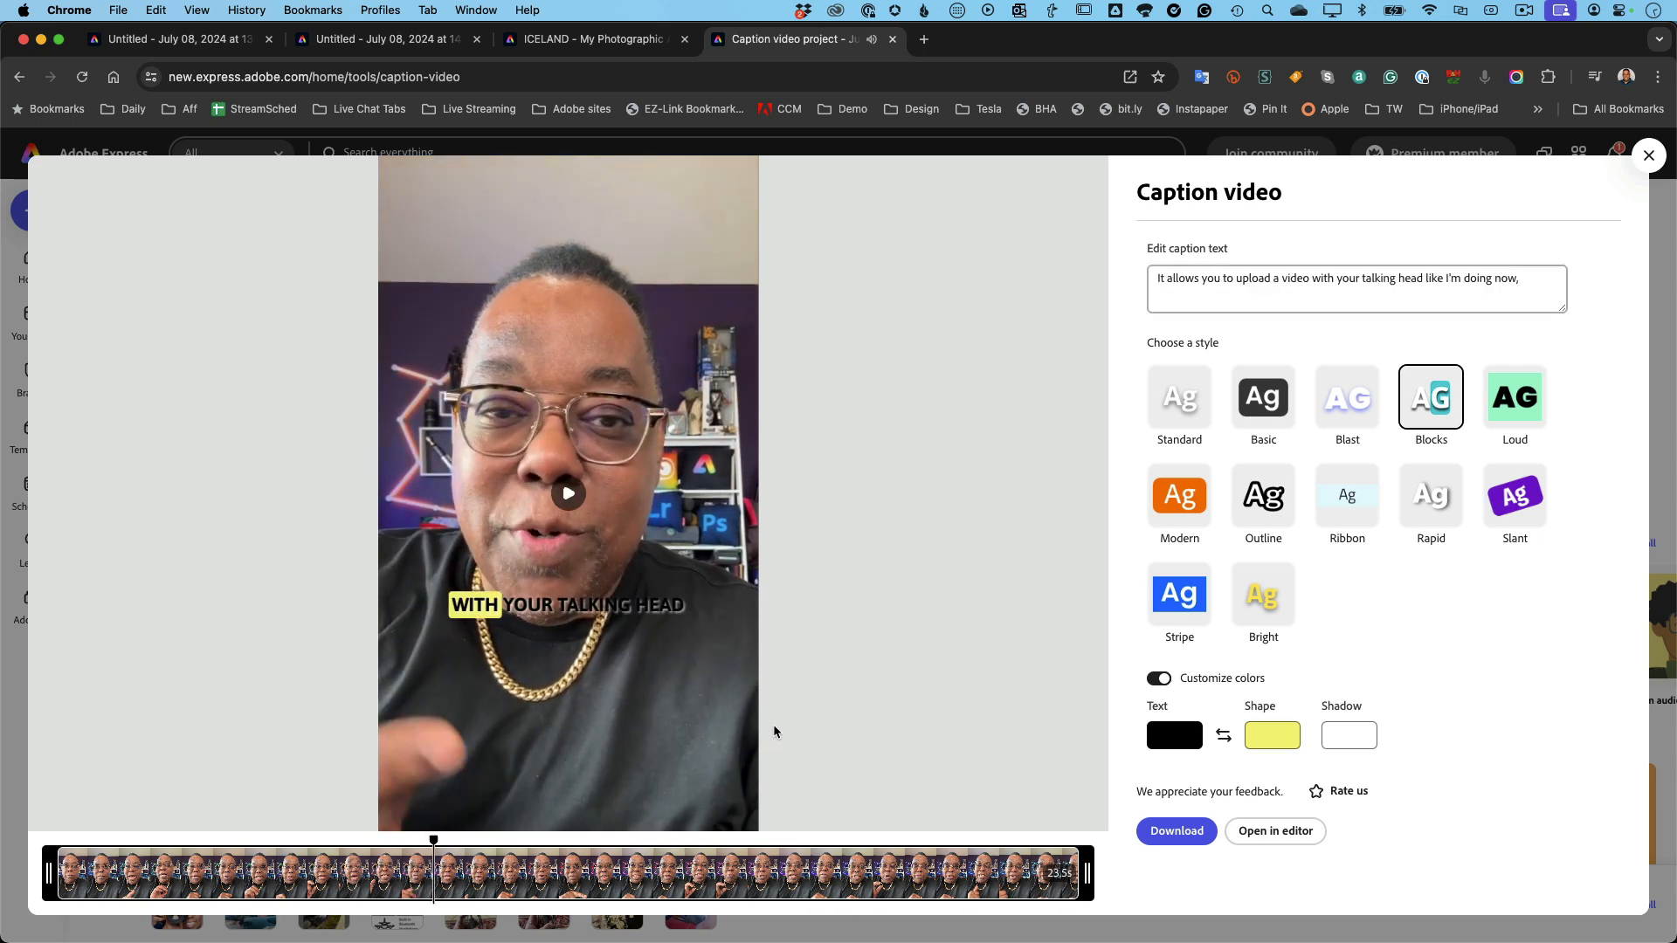
left_click(1379, 284)
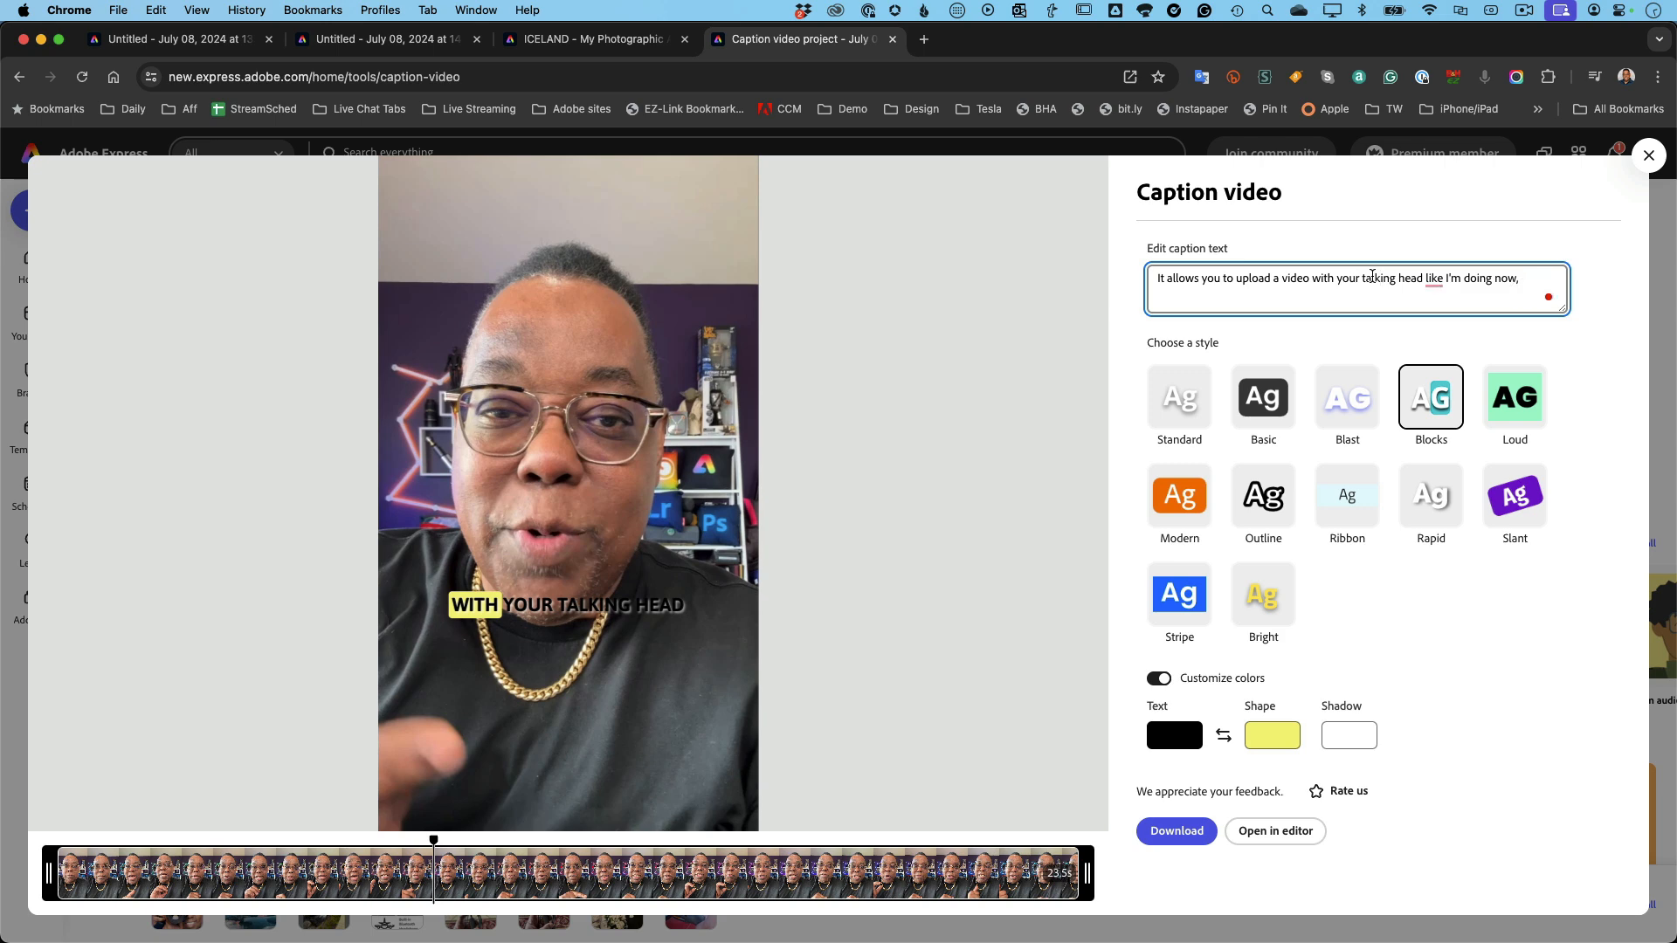